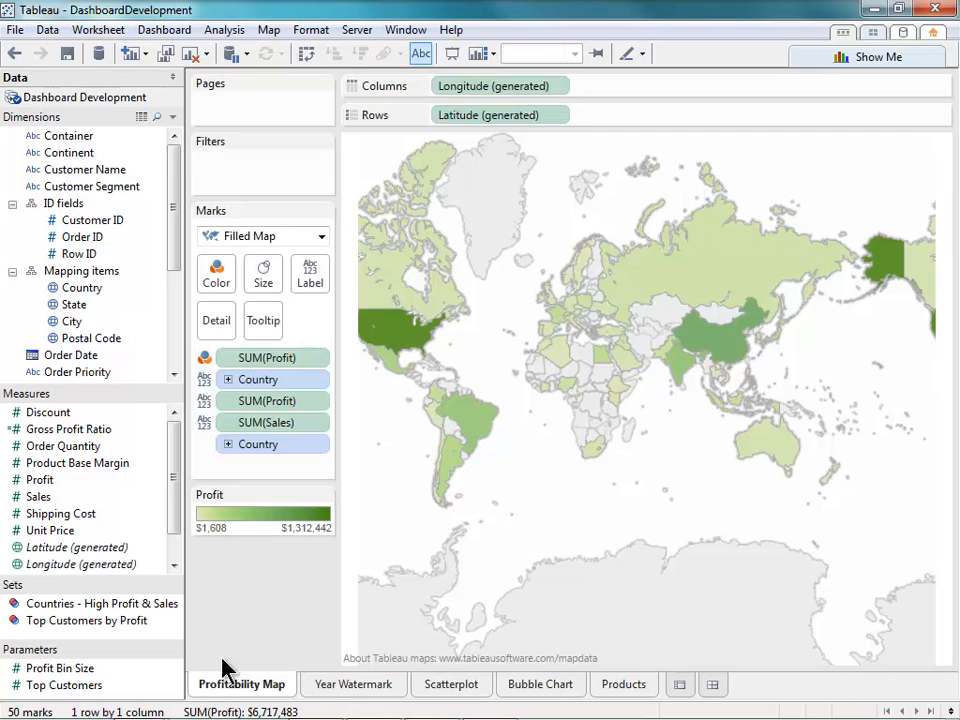
# Look through the Scatterplot, Bubble Chart and Products worksheets.
pyautogui.click(422, 690)
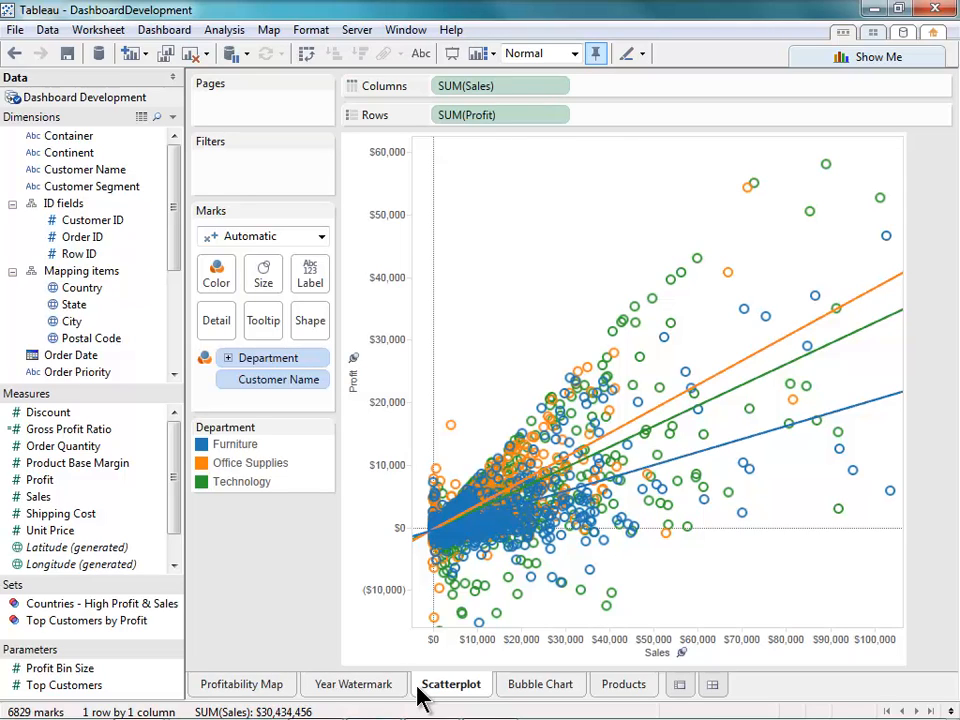
pyautogui.click(500, 690)
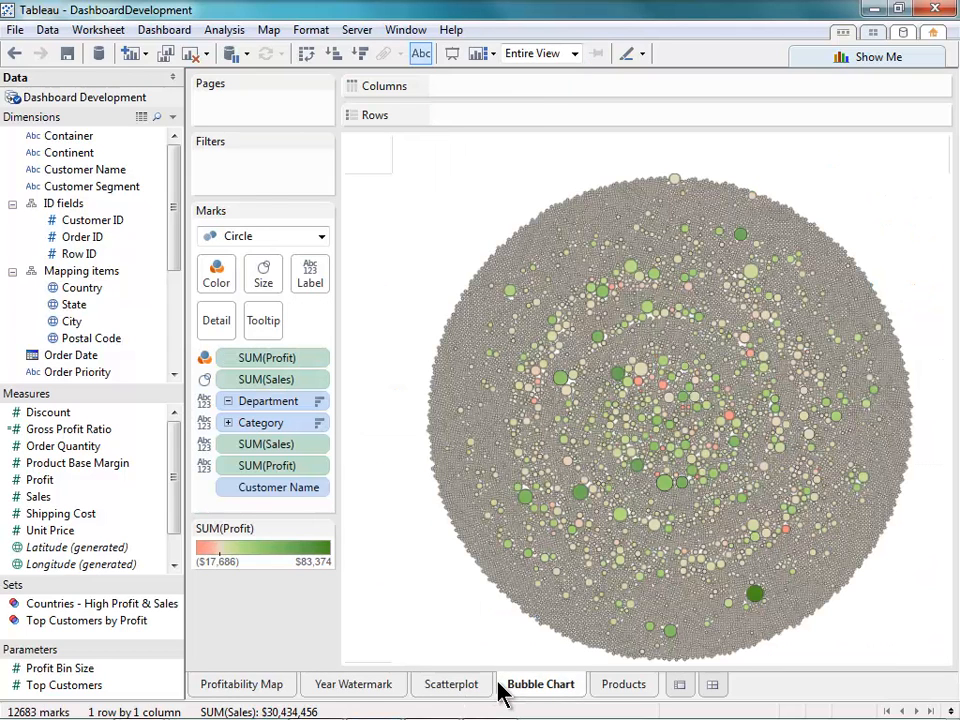
pyautogui.click(604, 686)
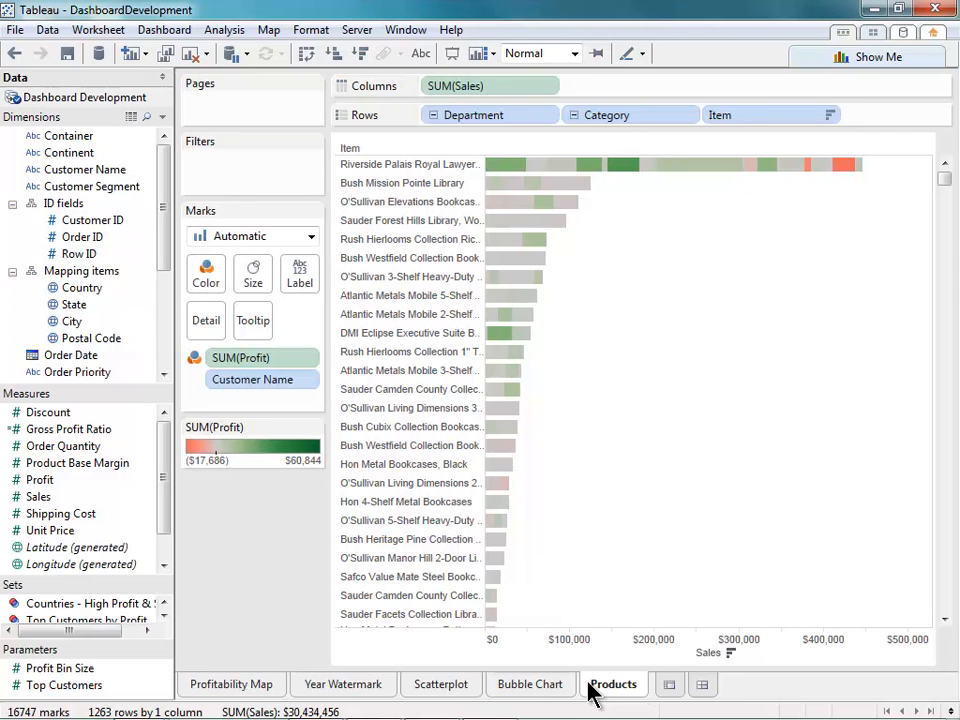
# Create a new dashboard and set its size to Laptop (800 x 600).
pyautogui.click(703, 686)
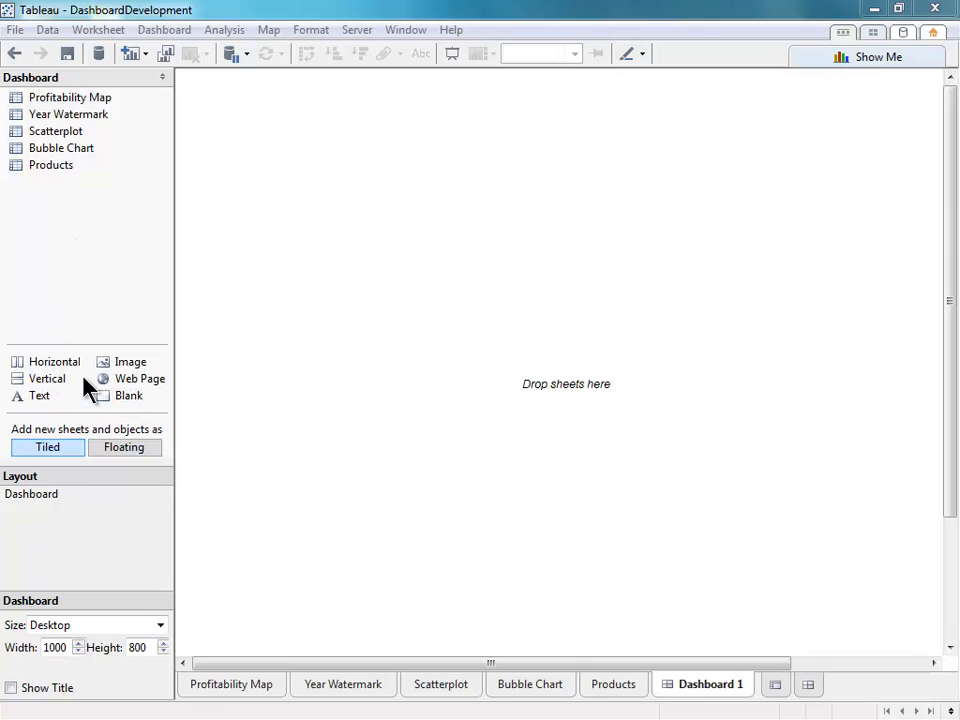
pyautogui.click(101, 621)
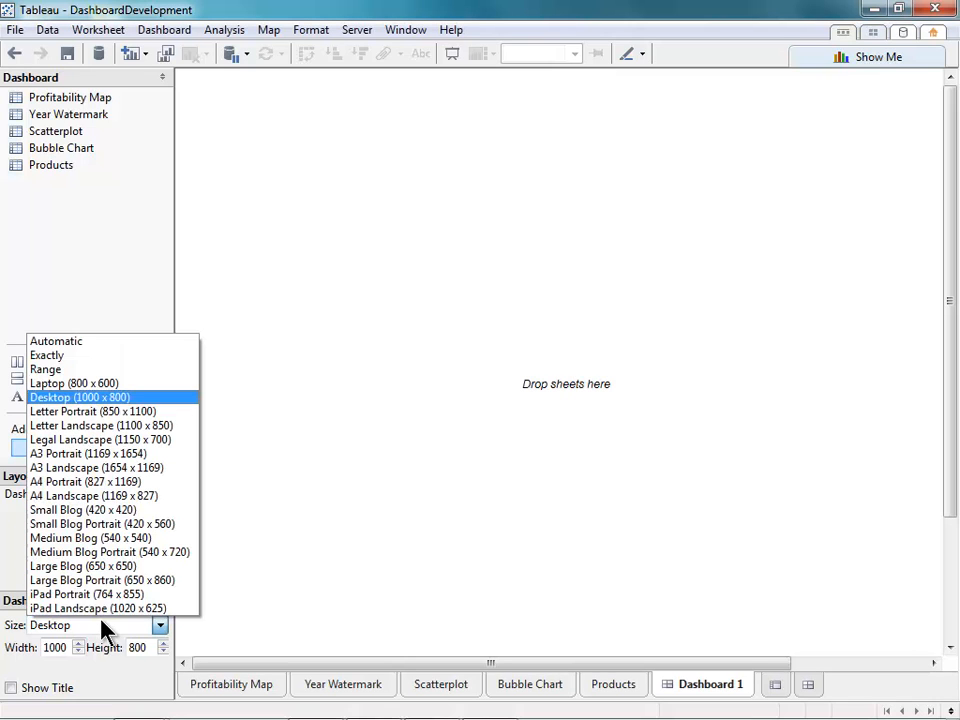
pyautogui.click(102, 386)
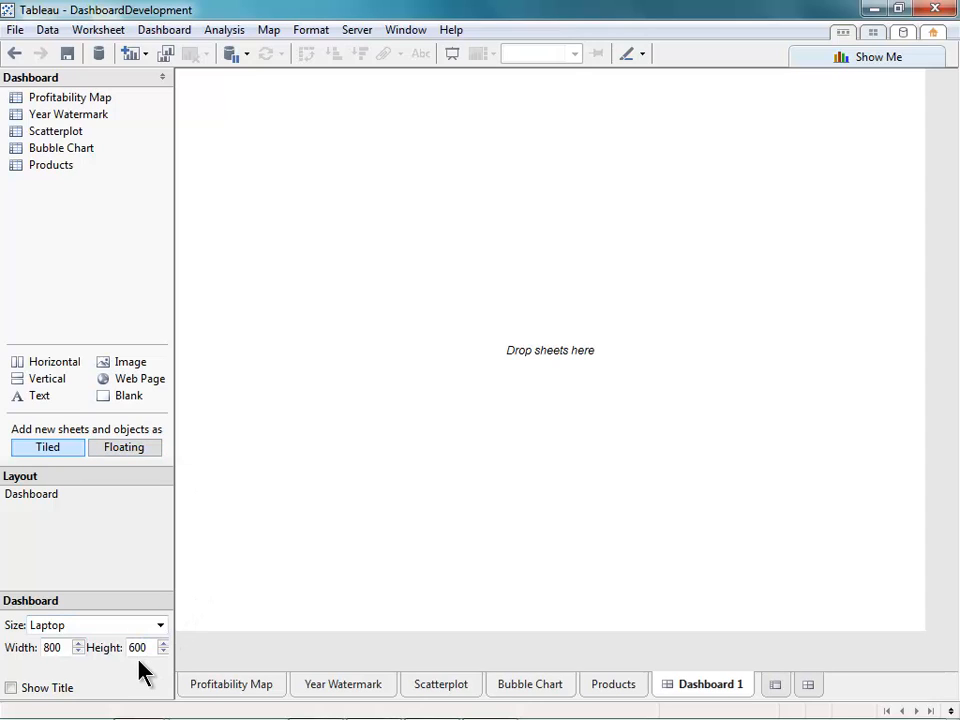
# Add the Profitability Map sheet to the dashboard as a tiled view and place the Scatterplot sheet below it.
pyautogui.click(66, 98)
pyautogui.moveTo(66, 104); pyautogui.dragTo(411, 129)
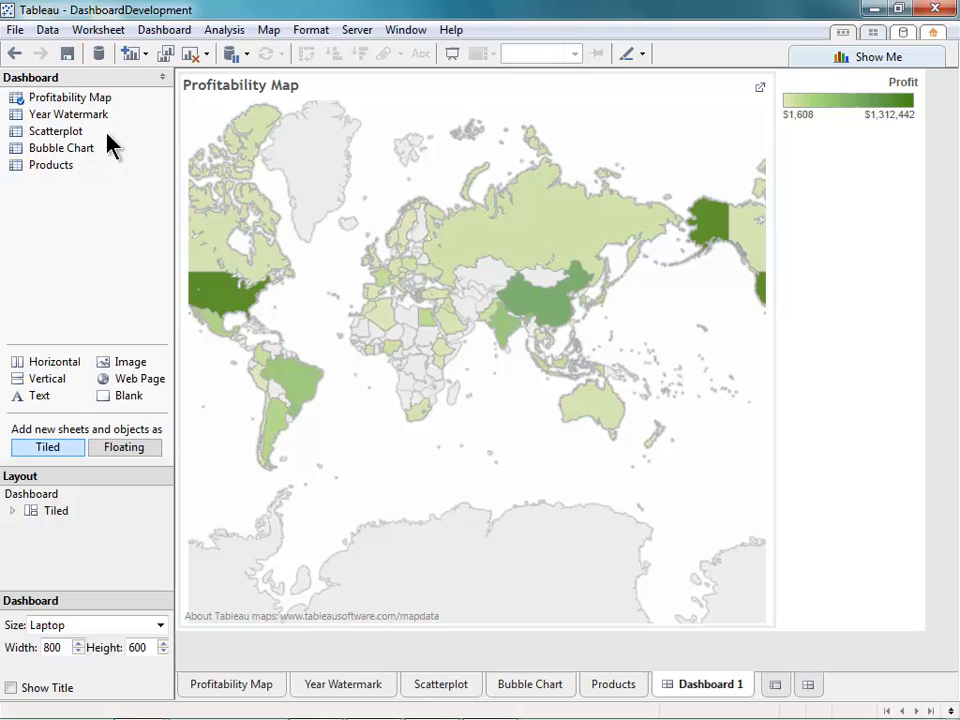
pyautogui.moveTo(62, 133); pyautogui.dragTo(476, 521)
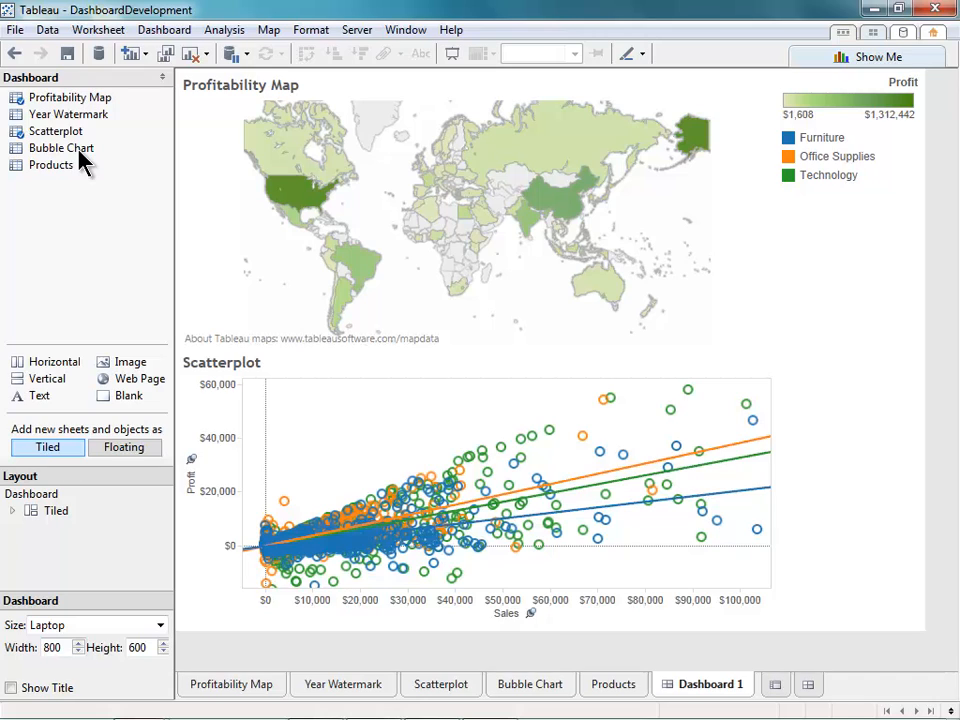
# Add the Bubble Chart as a floating sheet over the scatterplot's upper-left area and shrink it to about 130 x 97.
pyautogui.click(108, 458)
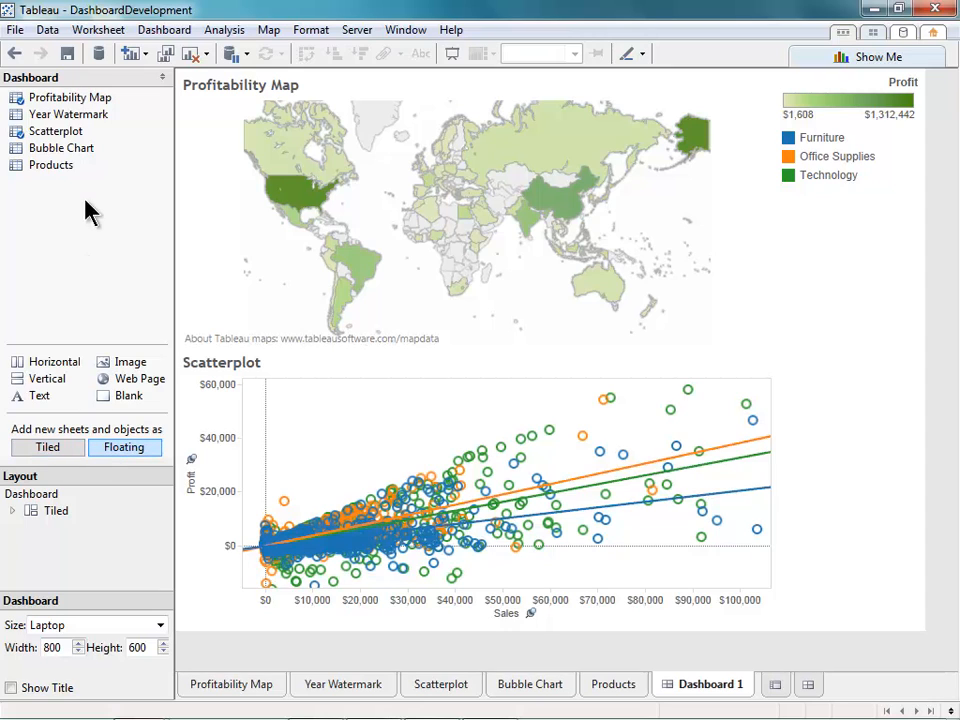
pyautogui.moveTo(72, 148); pyautogui.dragTo(283, 392)
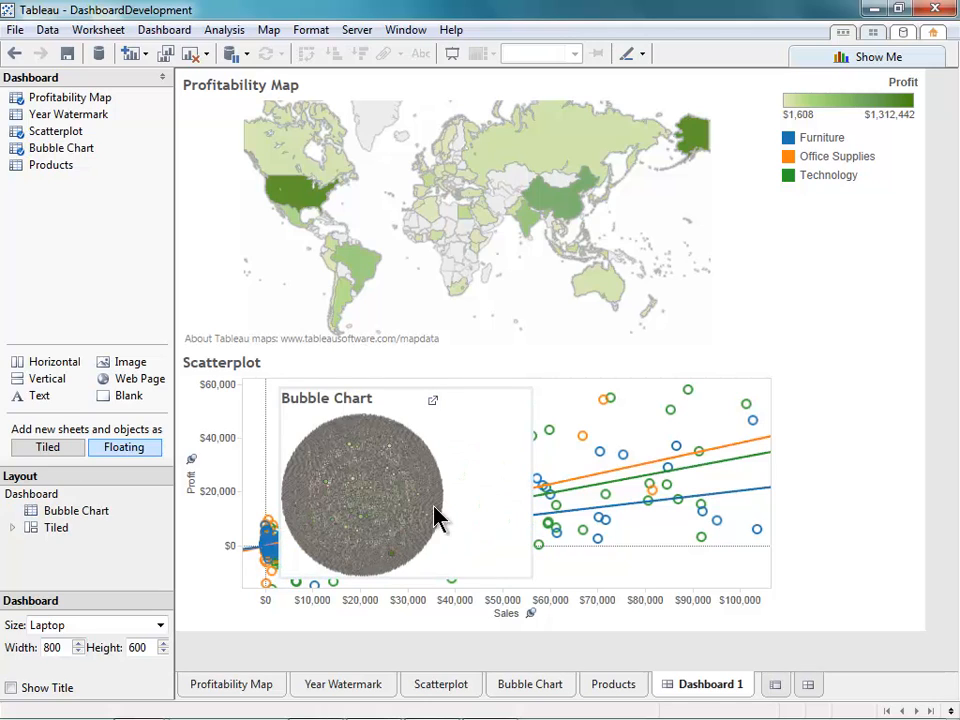
pyautogui.click(514, 557)
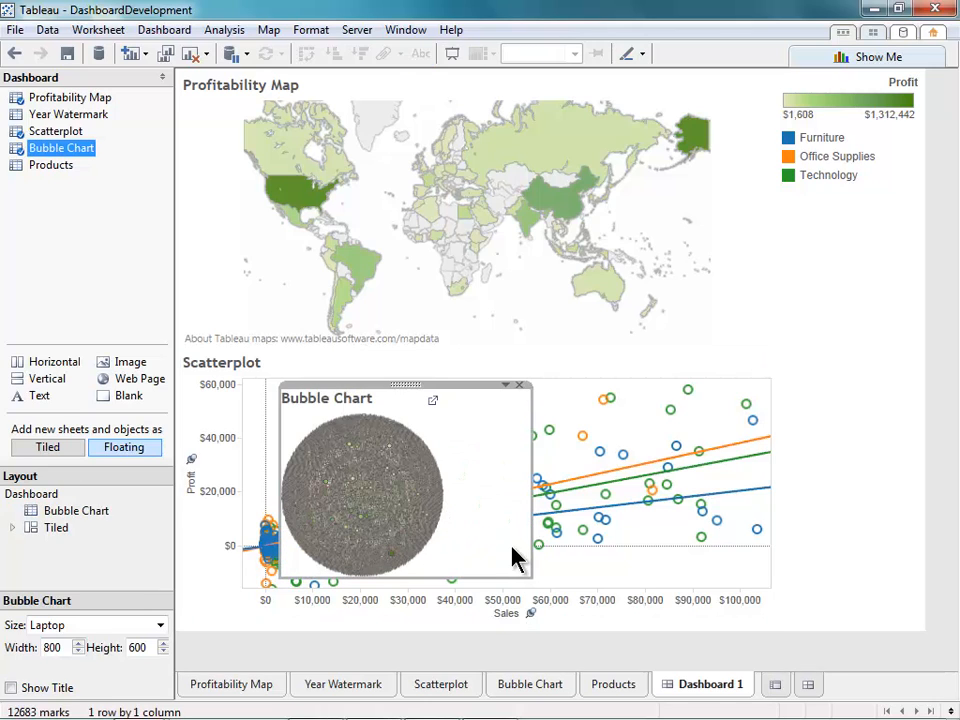
pyautogui.moveTo(529, 575); pyautogui.dragTo(404, 481)
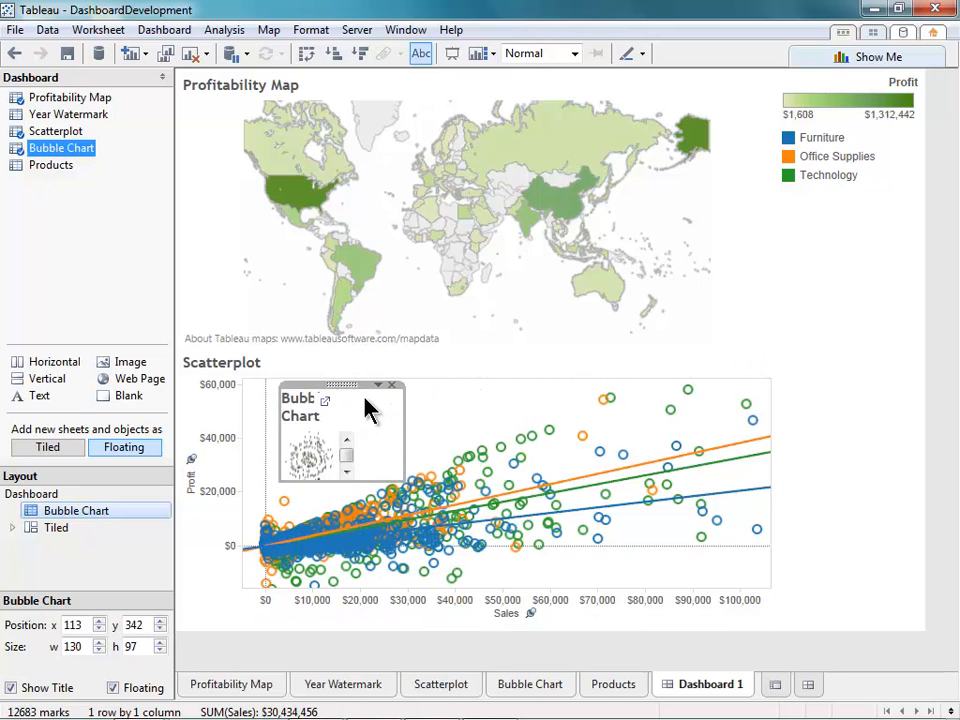
# Hide the floating Bubble Chart's title and resize it to about 114 x 87.
pyautogui.click(12, 687)
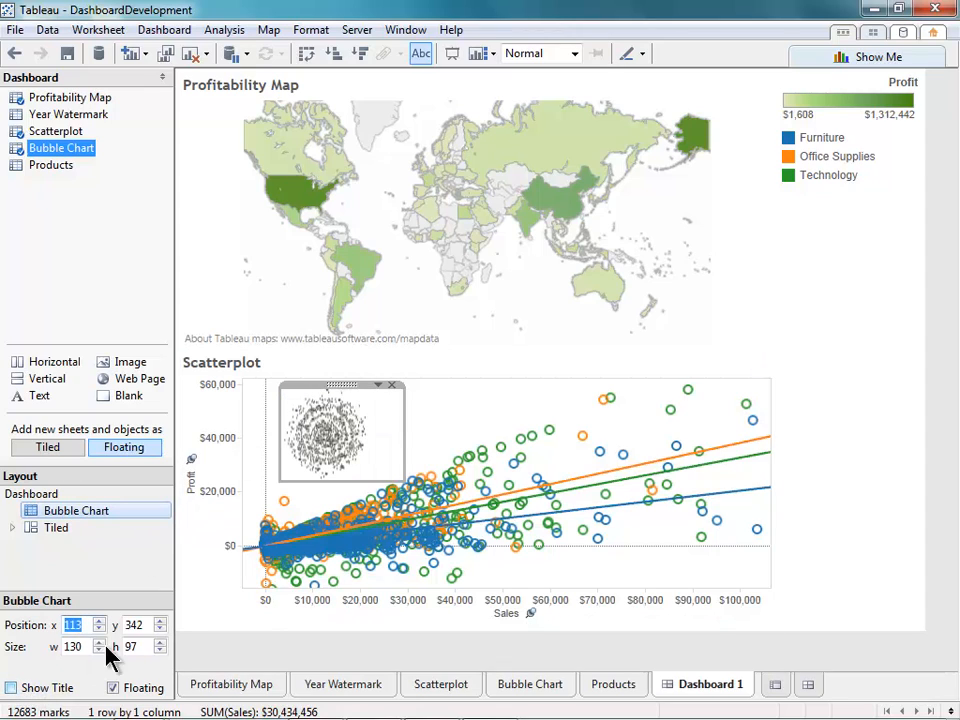
pyautogui.click(387, 465)
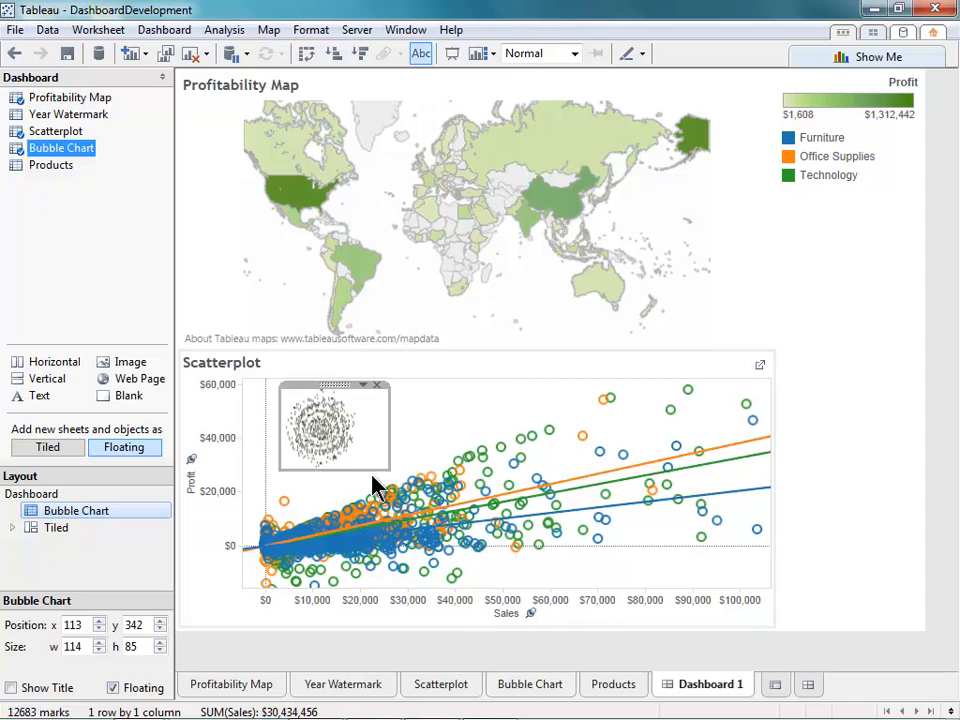
pyautogui.moveTo(371, 469); pyautogui.dragTo(371, 472)
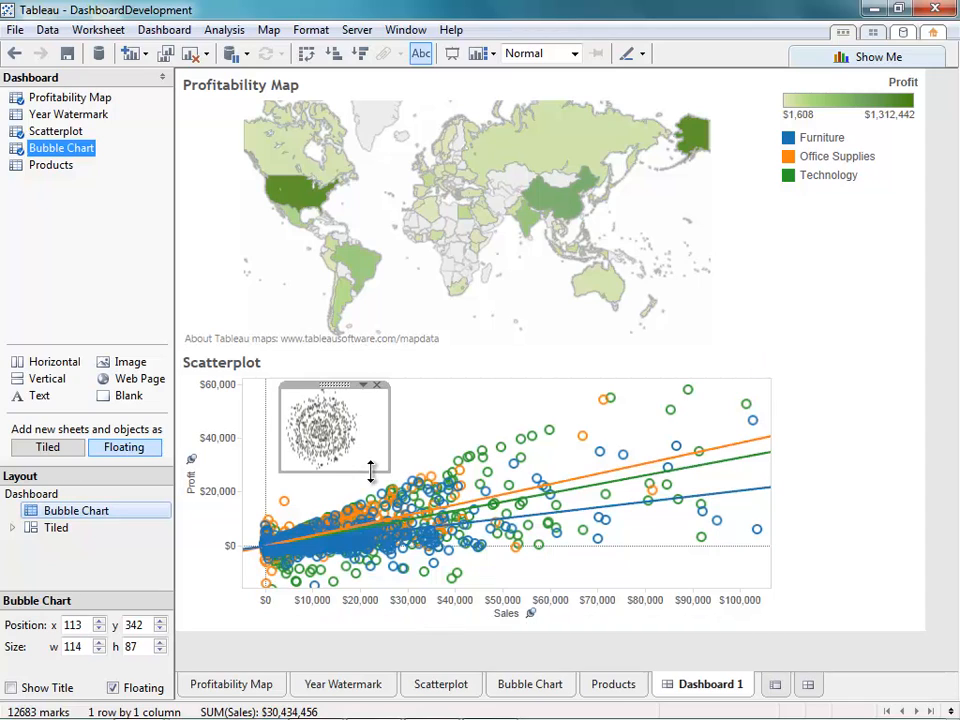
# Float the Profit legend over the map's lower-left corner and the Department legend, widened to a single row, over the scatterplot's lower-right area.
pyautogui.click(851, 96)
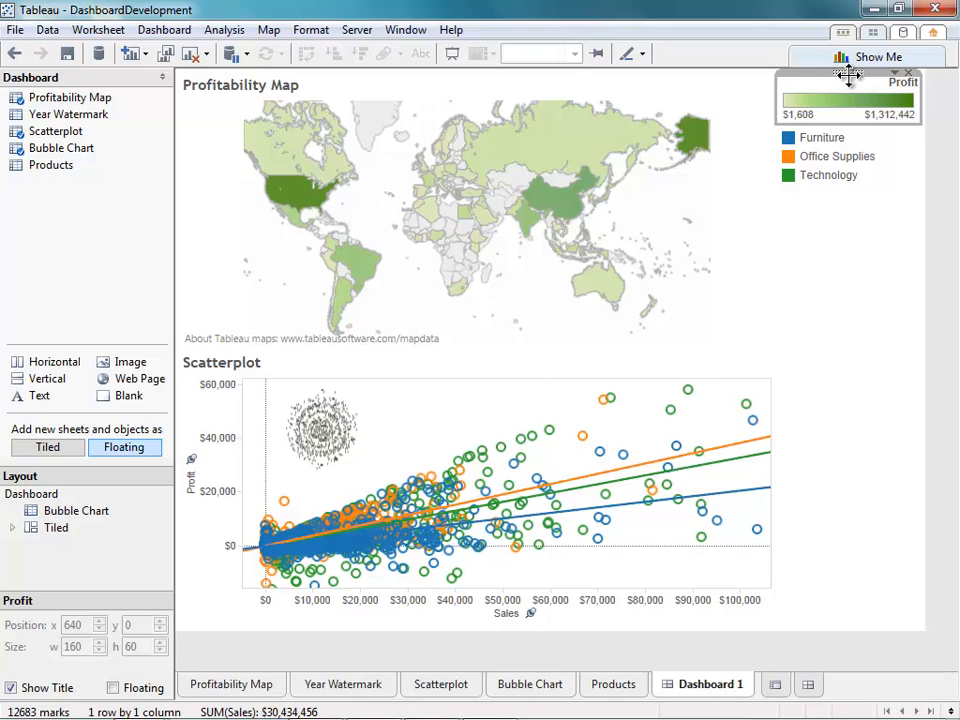
pyautogui.moveTo(850, 75); pyautogui.dragTo(258, 288)
pyautogui.click(859, 86)
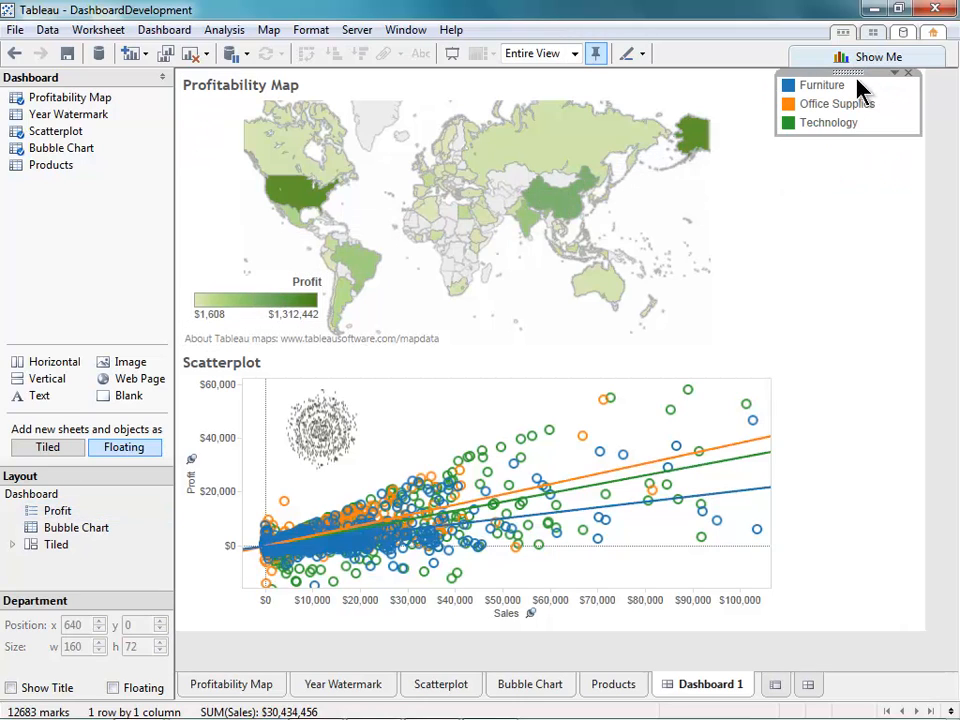
pyautogui.moveTo(855, 73); pyautogui.dragTo(662, 546)
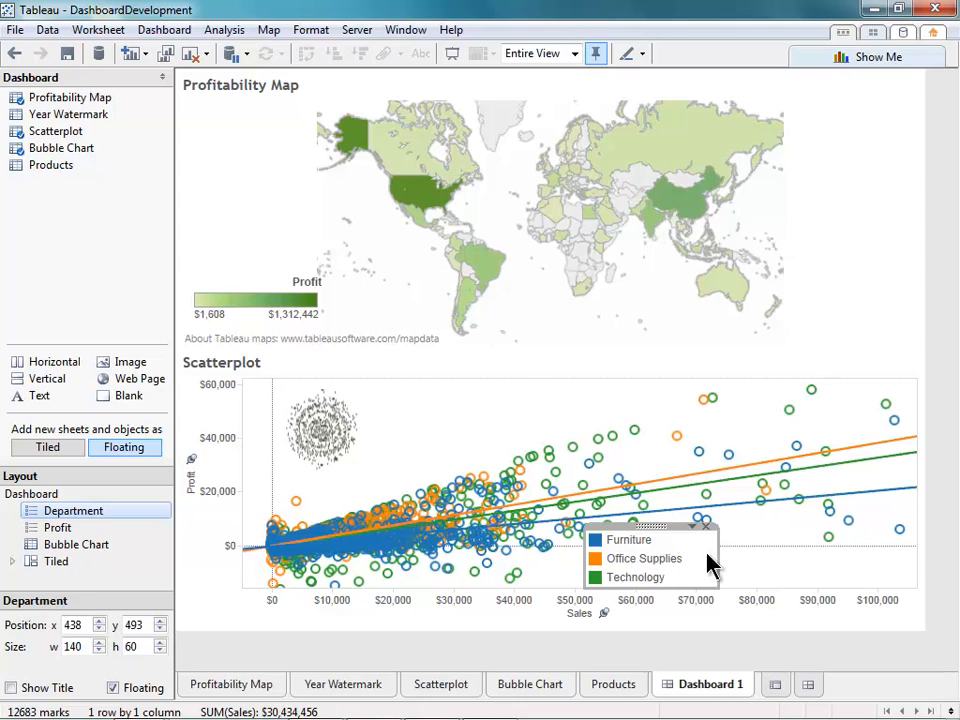
pyautogui.moveTo(724, 566); pyautogui.dragTo(900, 572)
pyautogui.moveTo(758, 525); pyautogui.dragTo(560, 570)
# Hide the titles of the Scatterplot and Profitability Map views on the dashboard.
pyautogui.click(538, 591)
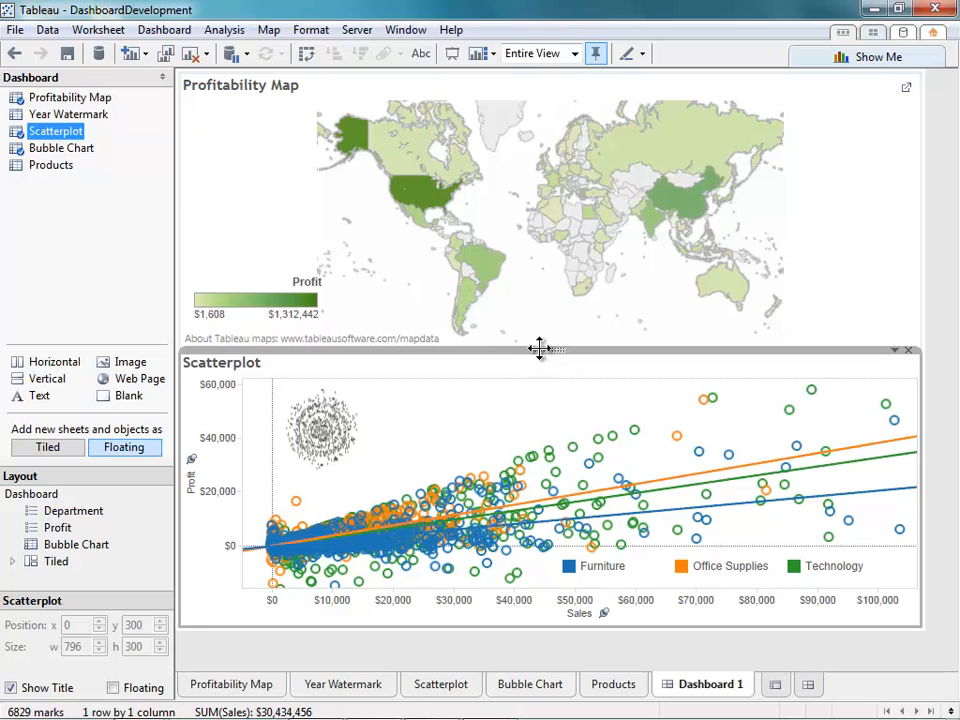
pyautogui.click(12, 688)
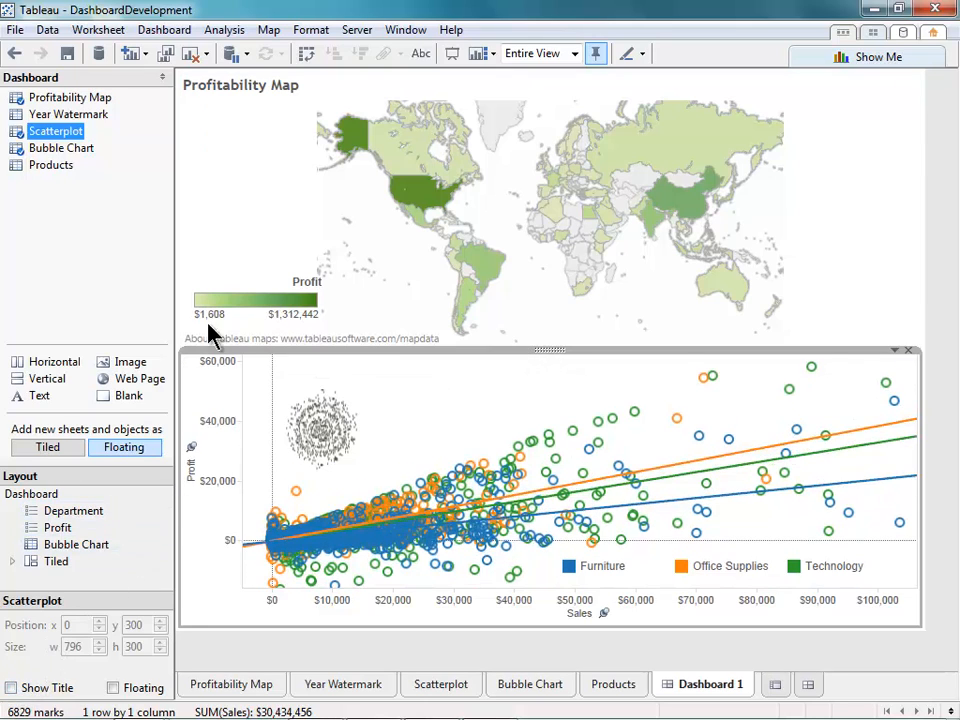
pyautogui.click(240, 235)
pyautogui.click(10, 688)
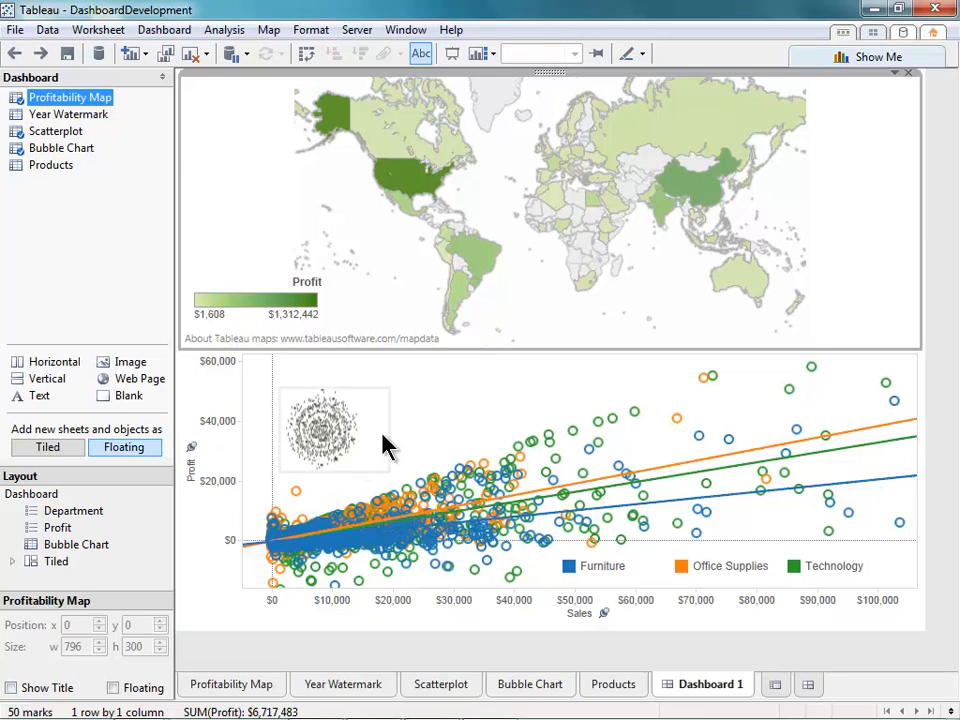
# On the Profitability Map worksheet, add a filter on the year of Order Date with all years, 2010 to 2013, selected.
pyautogui.click(895, 75)
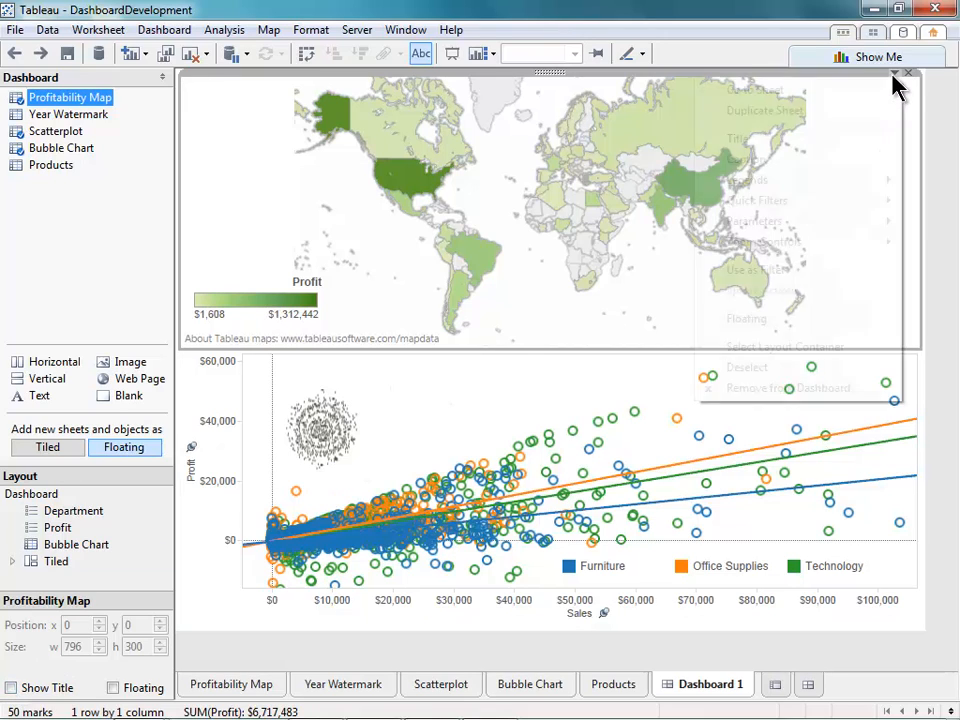
pyautogui.click(880, 92)
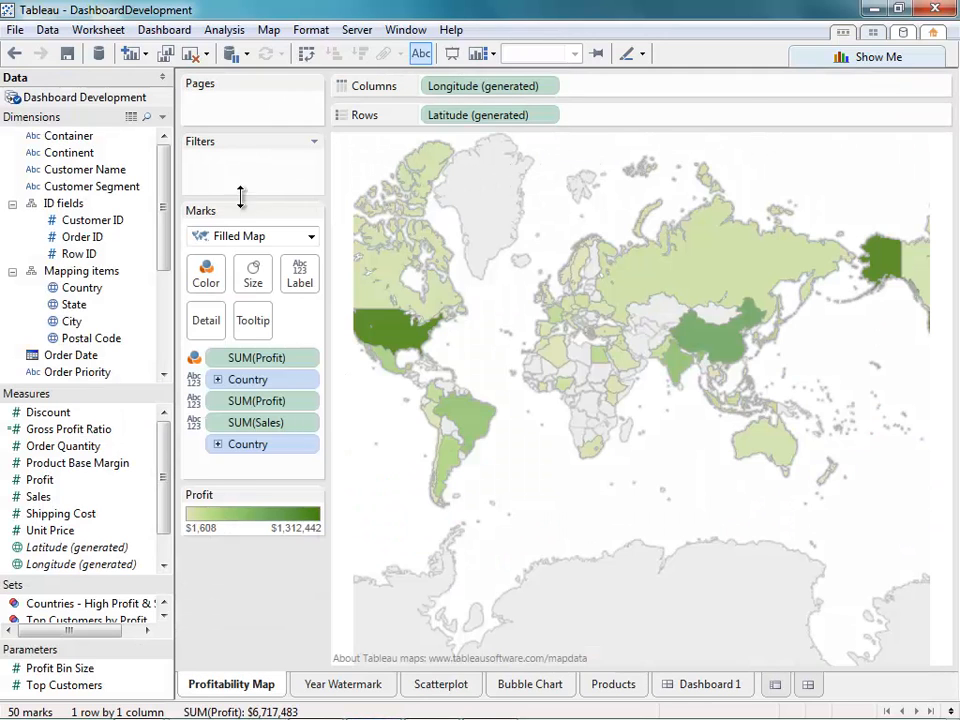
pyautogui.scroll(-1, 170, 243)
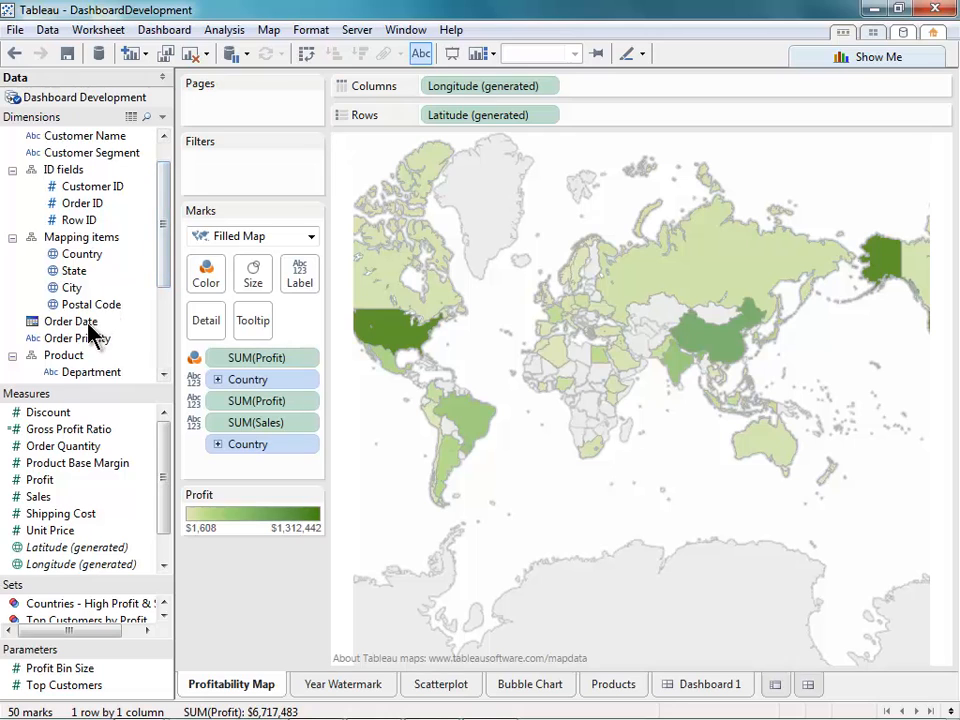
pyautogui.moveTo(80, 322); pyautogui.dragTo(281, 178)
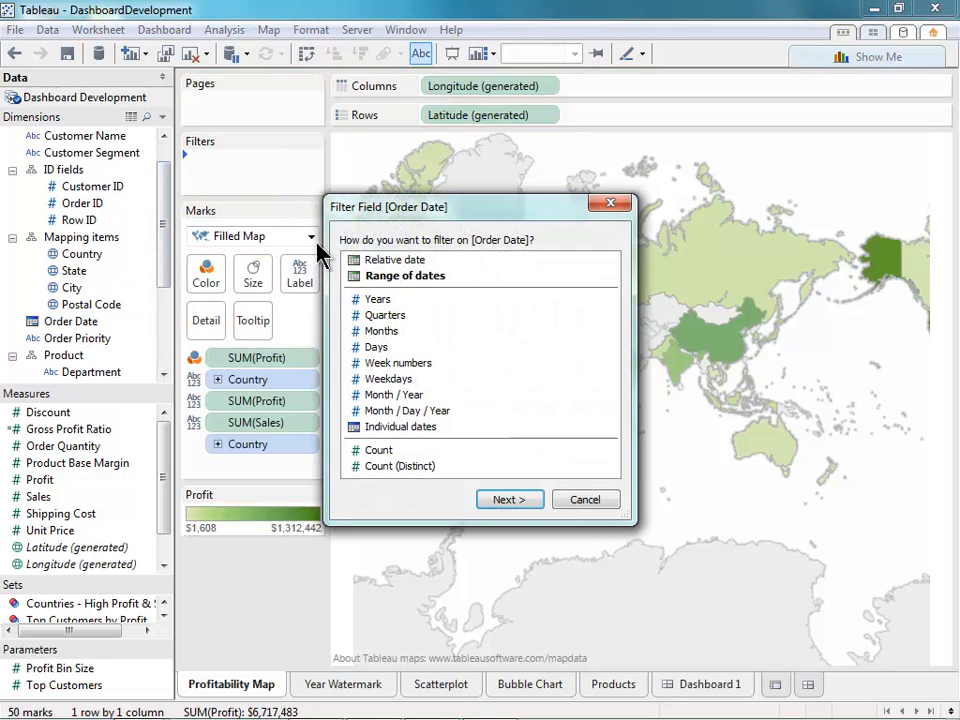
pyautogui.click(506, 500)
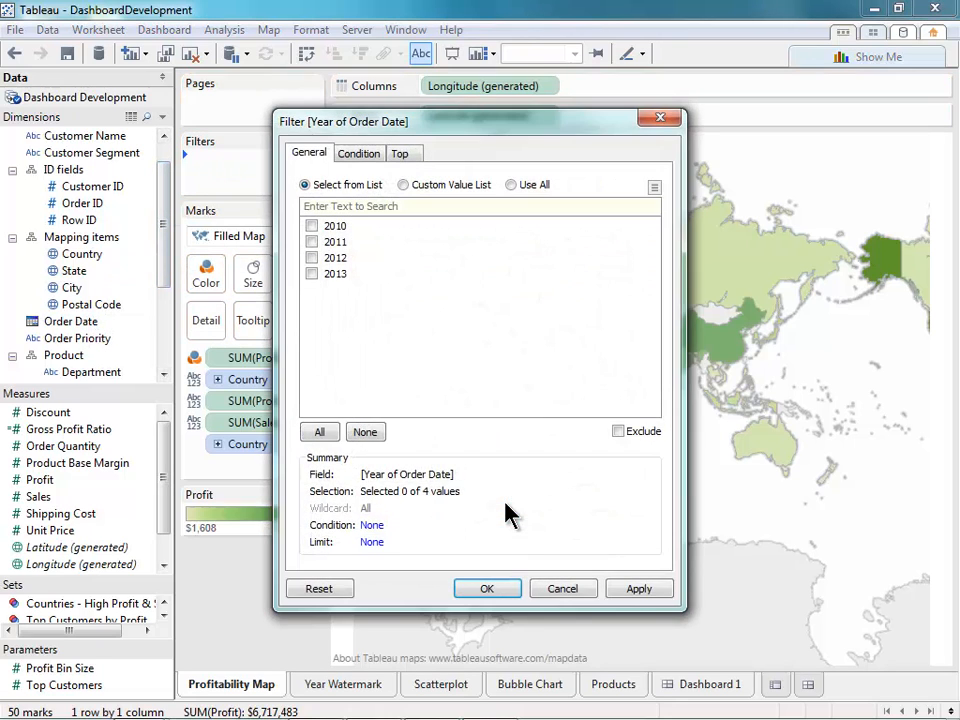
pyautogui.click(320, 432)
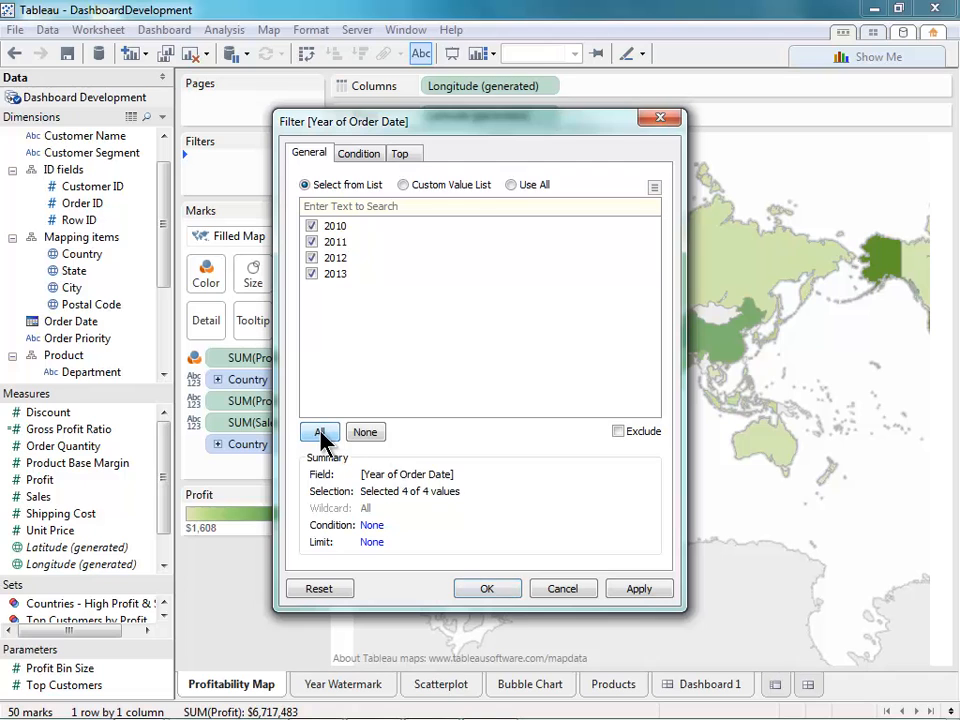
pyautogui.click(487, 589)
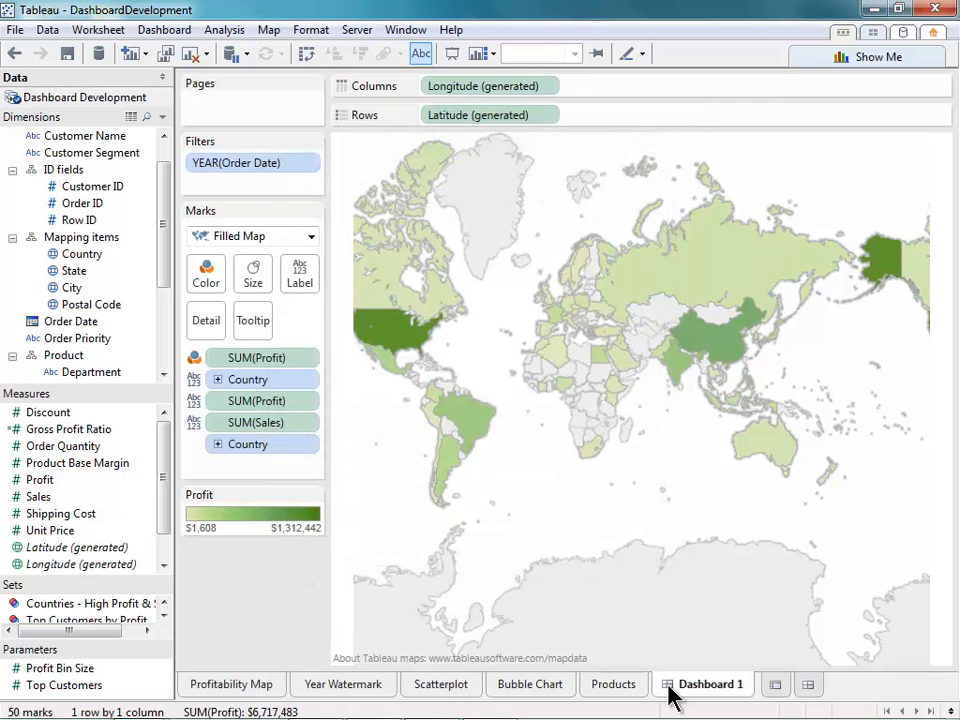
# Return to Dashboard 1 and show the Year of Order Date quick filter for the Profitability Map.
pyautogui.click(677, 684)
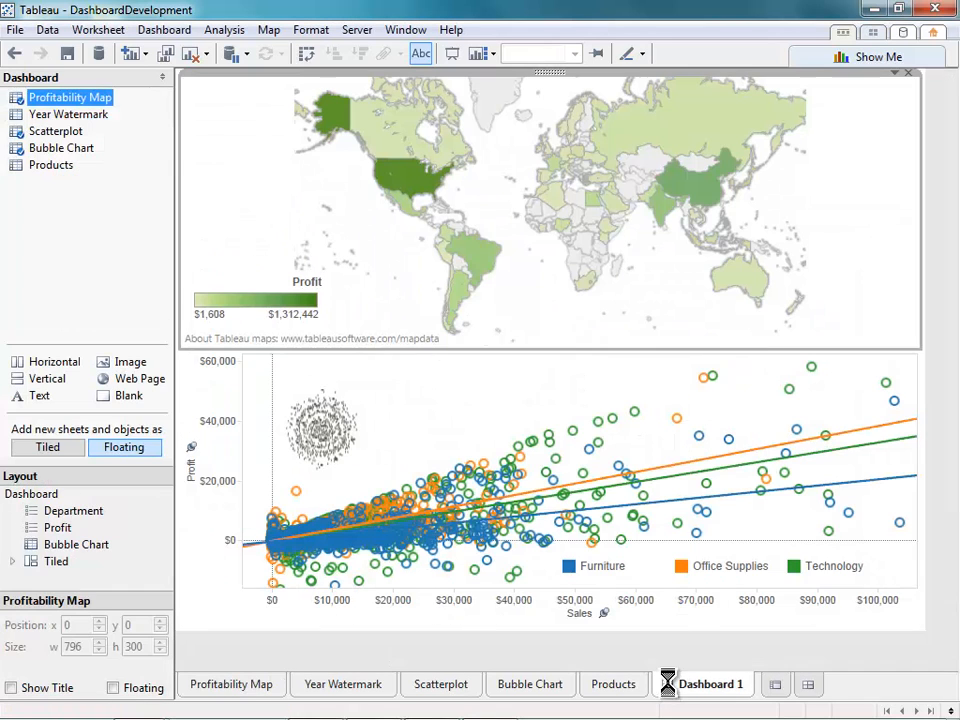
pyautogui.click(894, 74)
pyautogui.moveTo(812, 203)
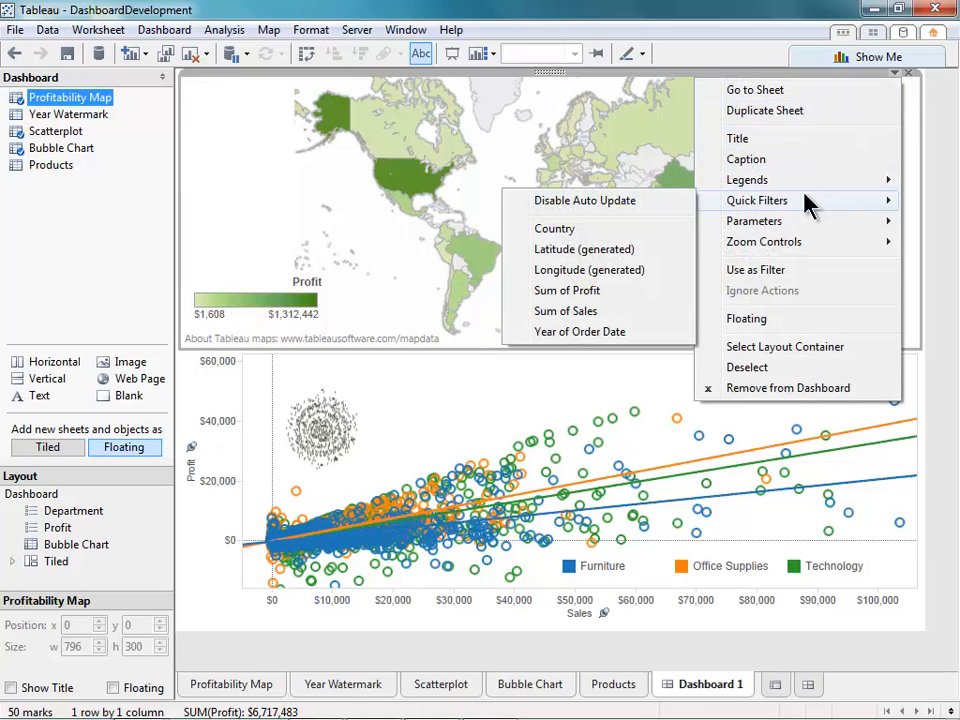
pyautogui.click(580, 333)
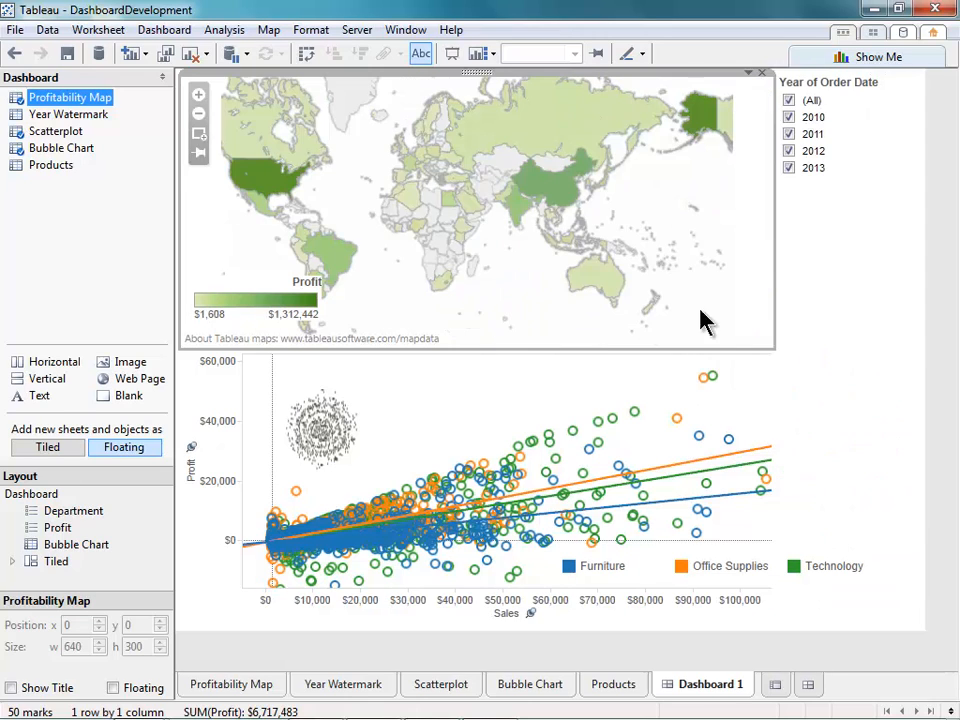
# Change the Year of Order Date quick filter to Single Value (Slider) and set it to 2010.
pyautogui.click(867, 90)
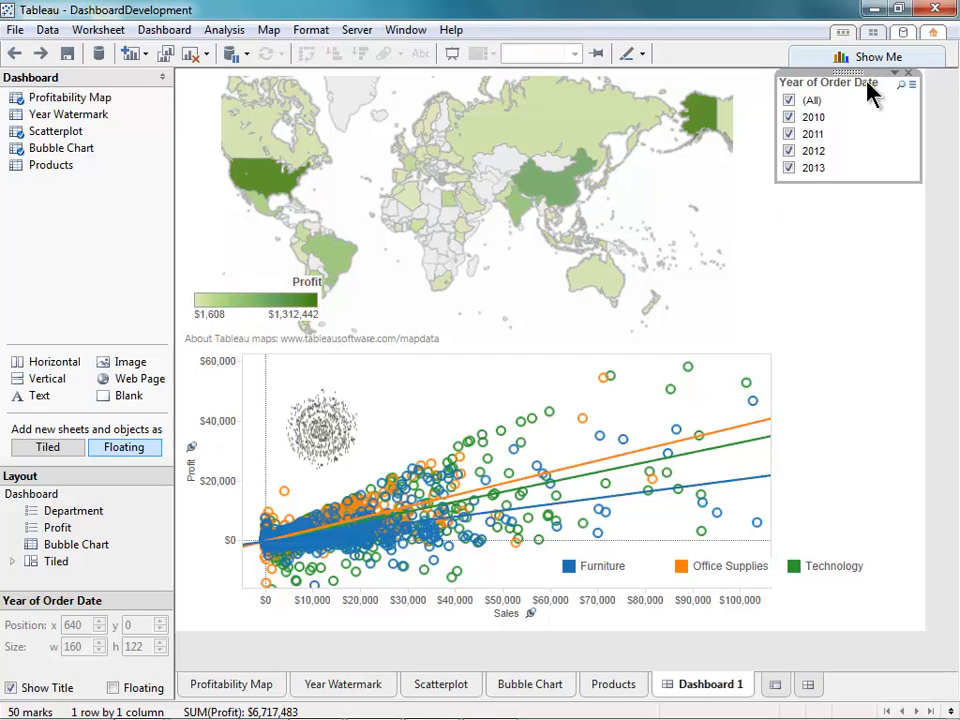
pyautogui.click(900, 78)
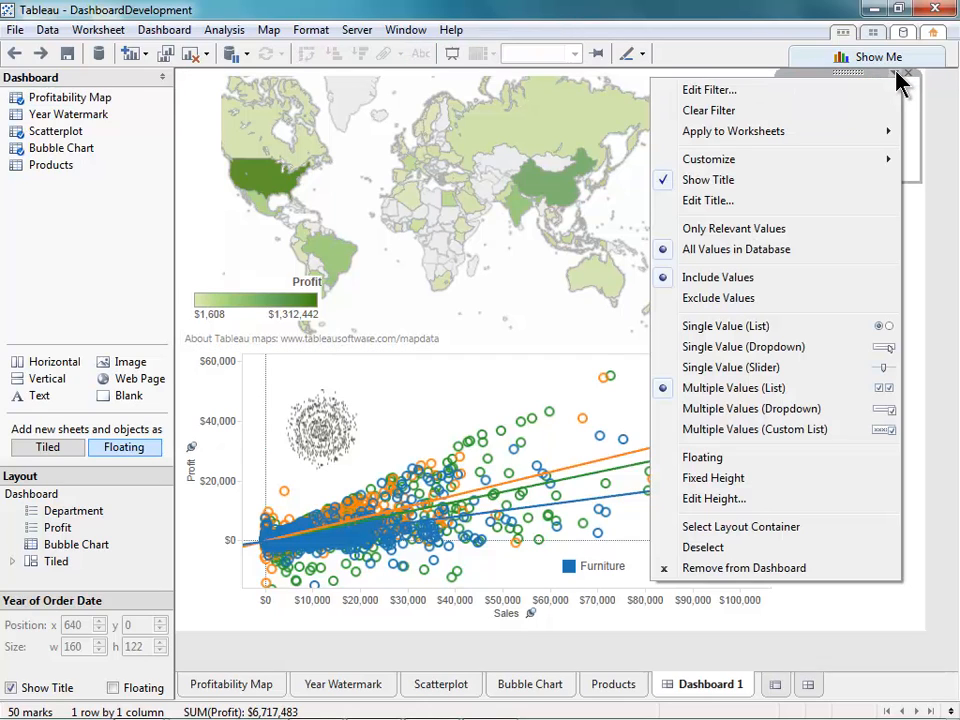
pyautogui.click(842, 368)
pyautogui.click(889, 124)
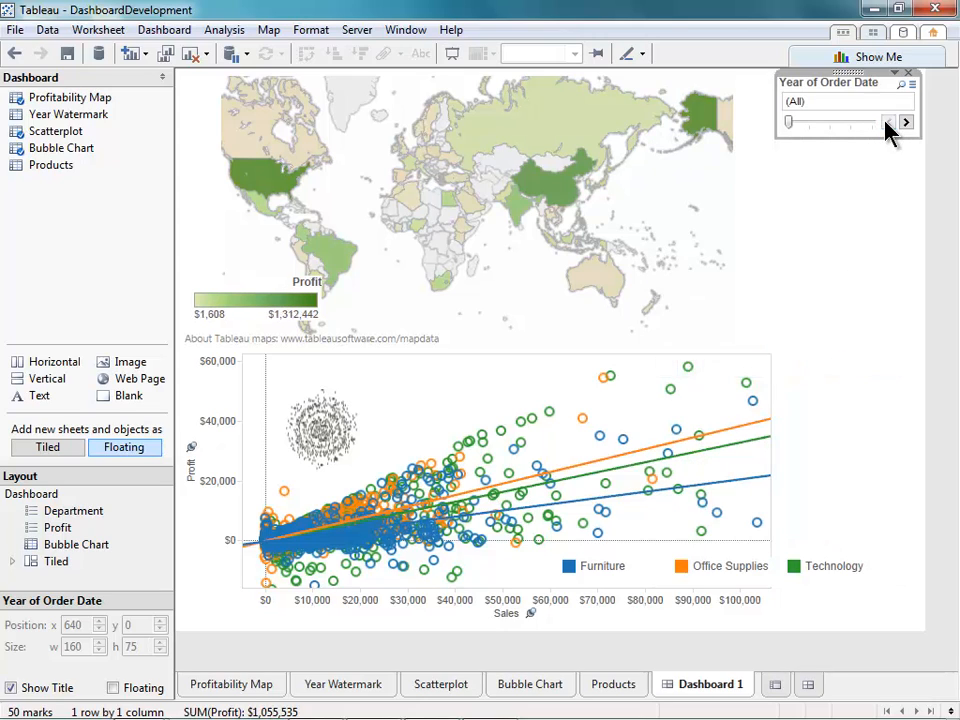
pyautogui.click(906, 122)
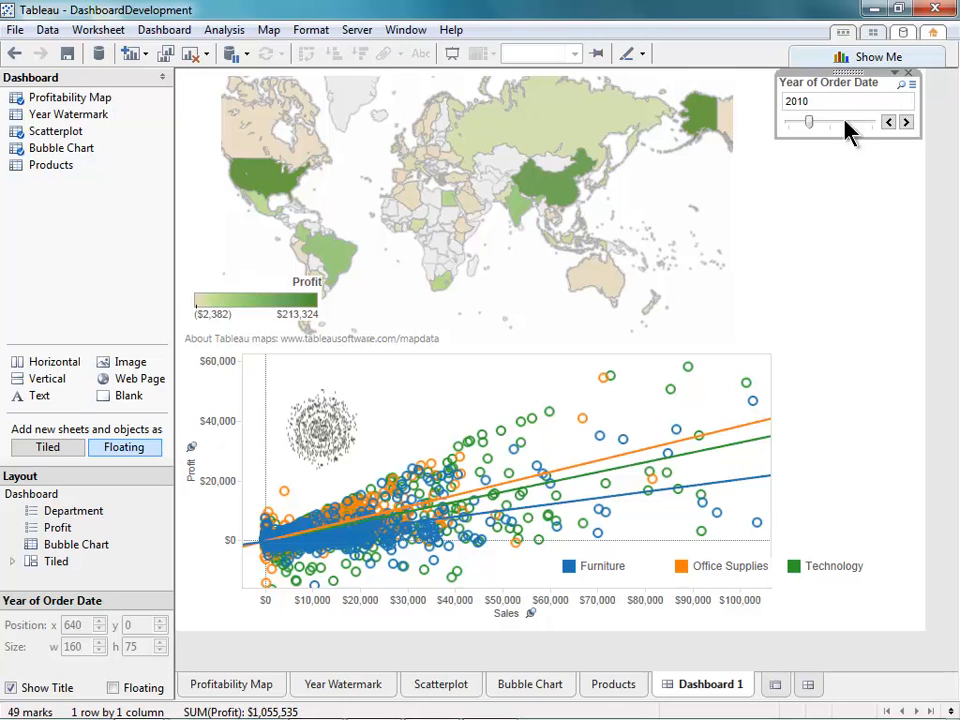
# Apply the Year of Order Date filter to all worksheets on the dashboard, including Scatterplot and Bubble Chart.
pyautogui.click(895, 74)
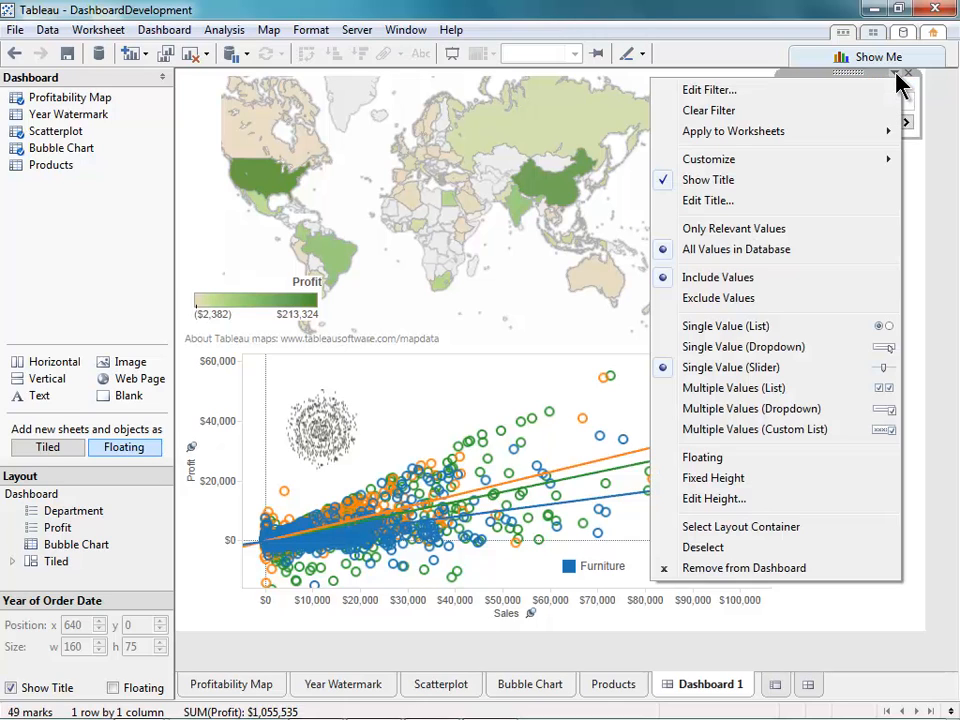
pyautogui.moveTo(885, 133)
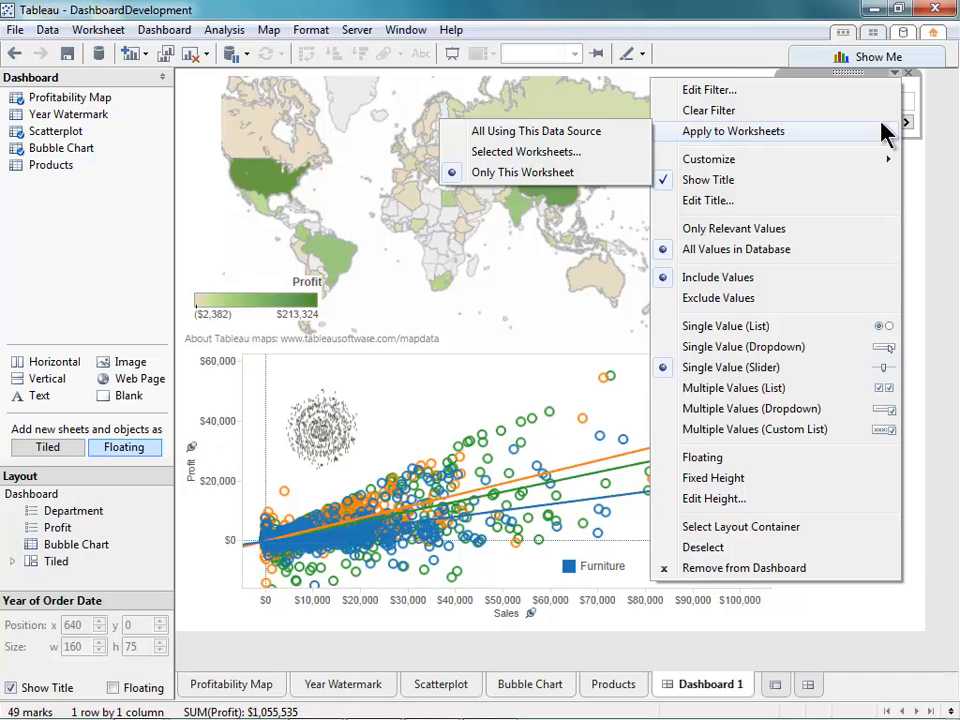
pyautogui.click(600, 151)
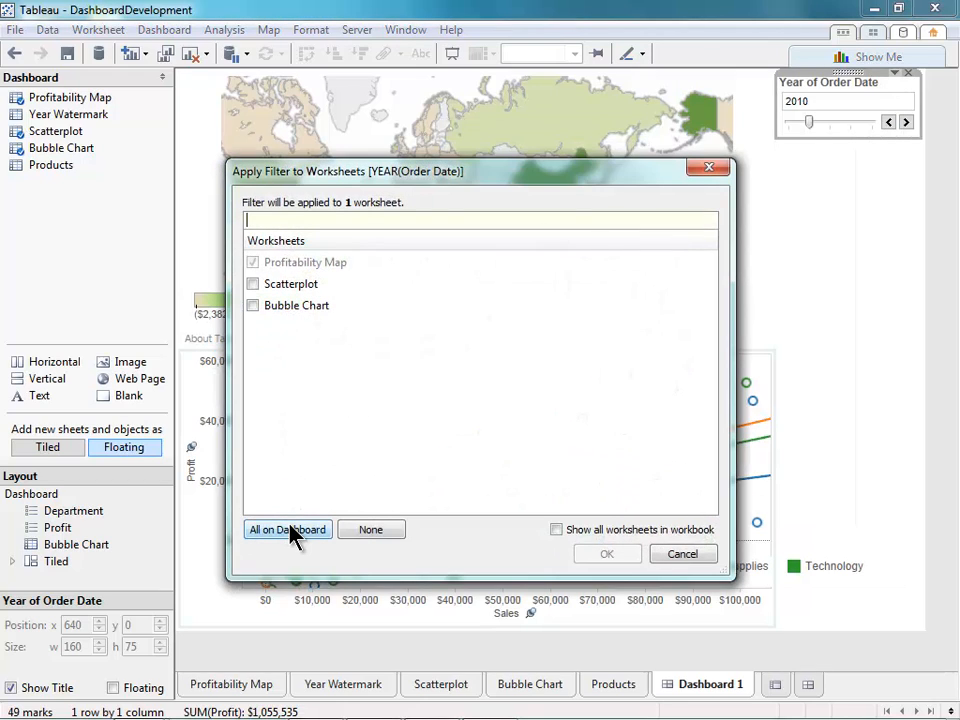
pyautogui.click(293, 535)
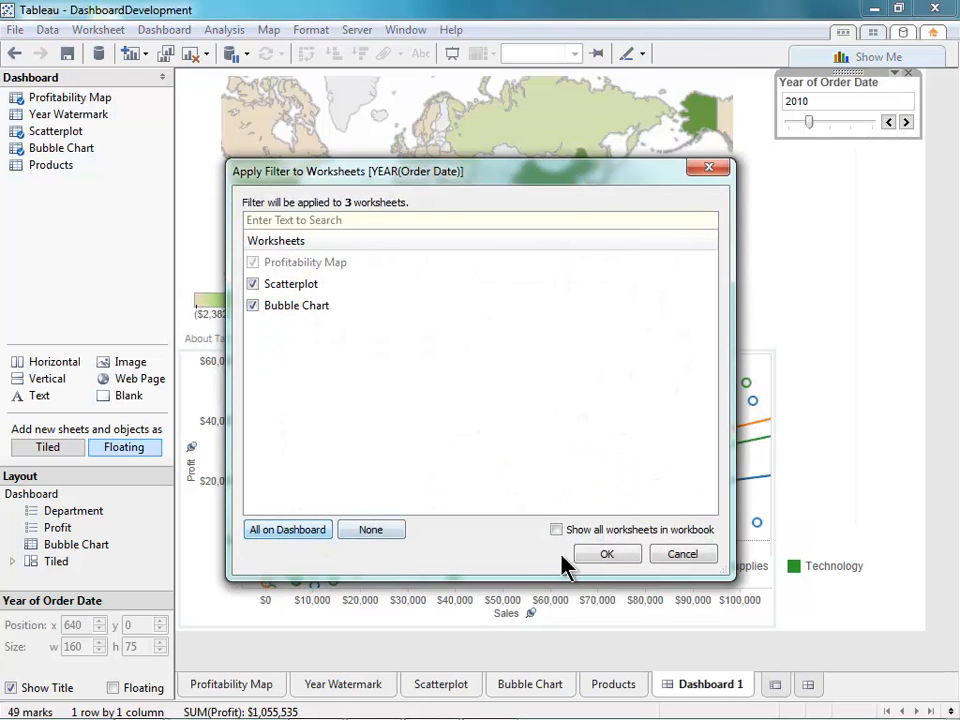
pyautogui.click(587, 556)
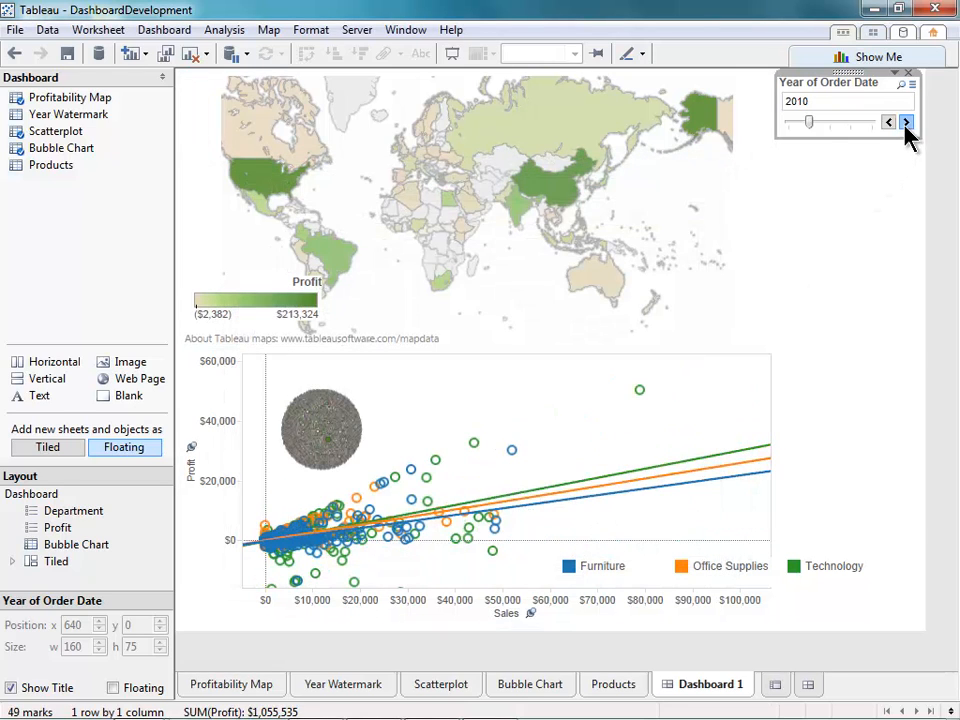
# Advance the Year of Order Date filter to 2012 and float it over the map just above the Profit legend.
pyautogui.click(906, 122)
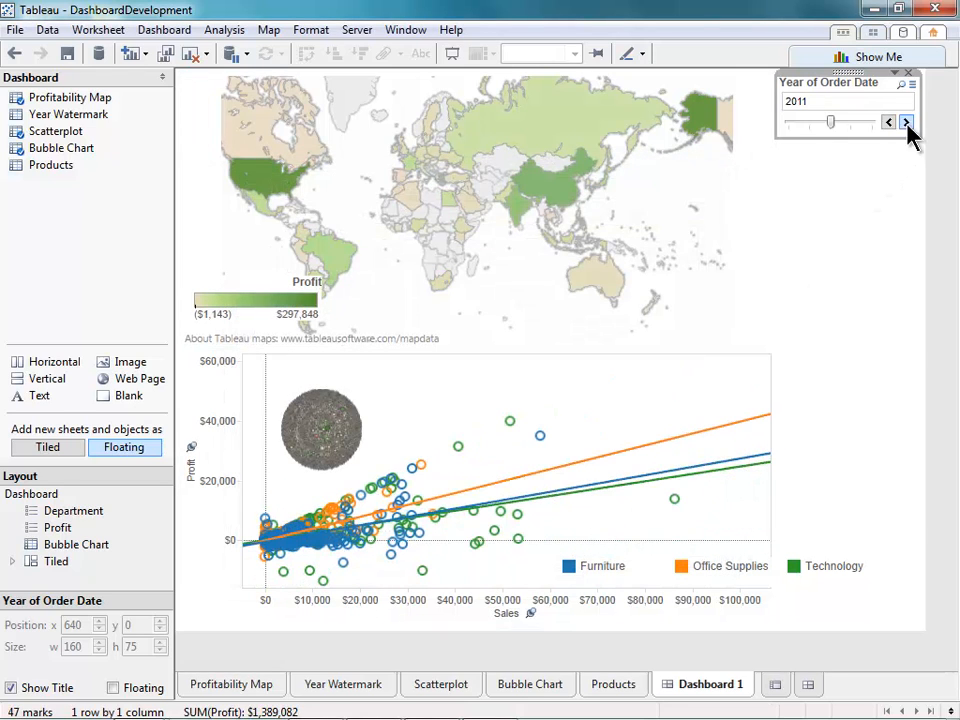
pyautogui.click(906, 122)
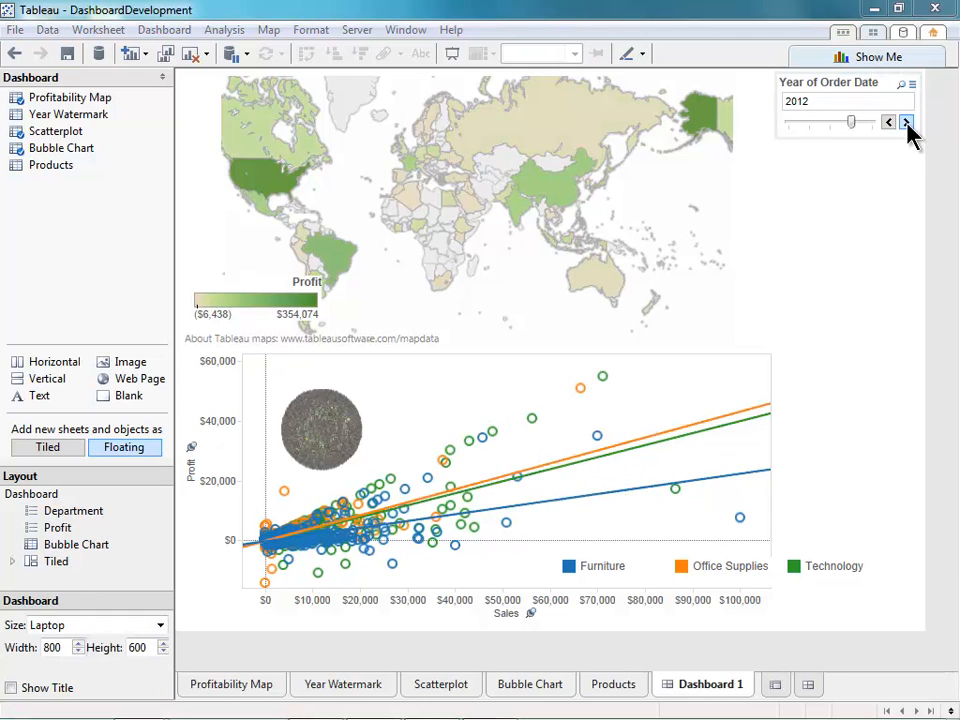
pyautogui.click(868, 88)
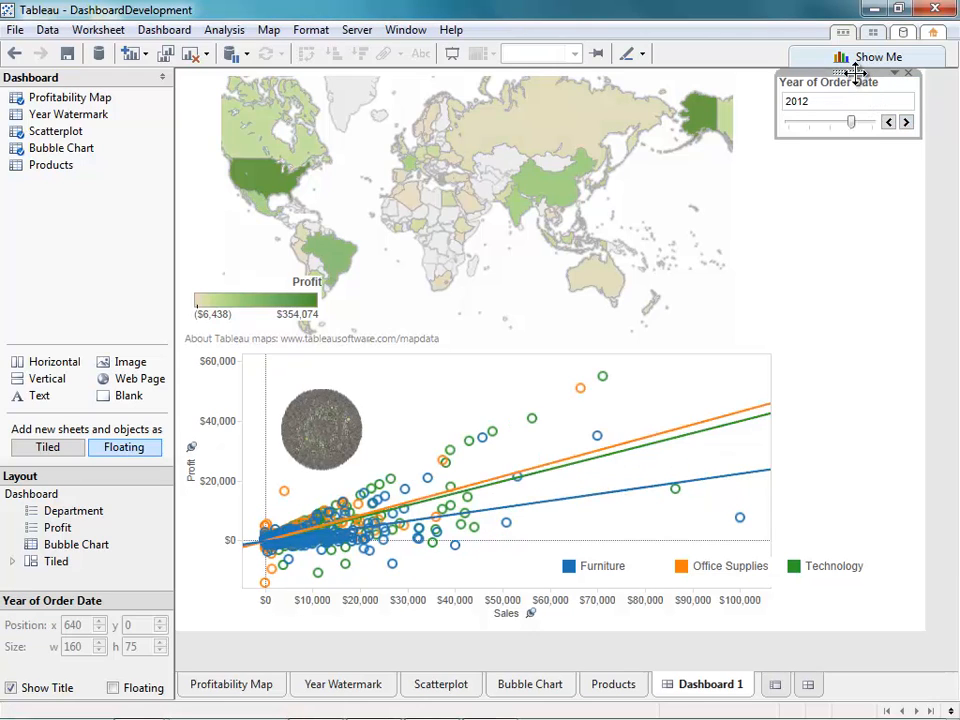
pyautogui.moveTo(440, 165); pyautogui.dragTo(274, 222)
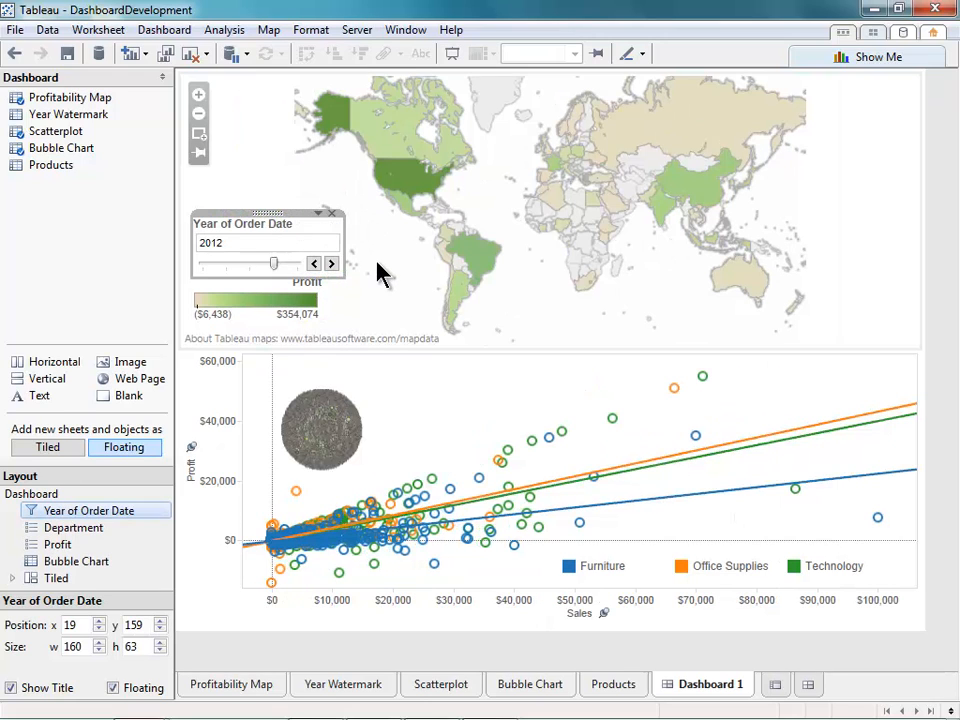
pyautogui.click(381, 273)
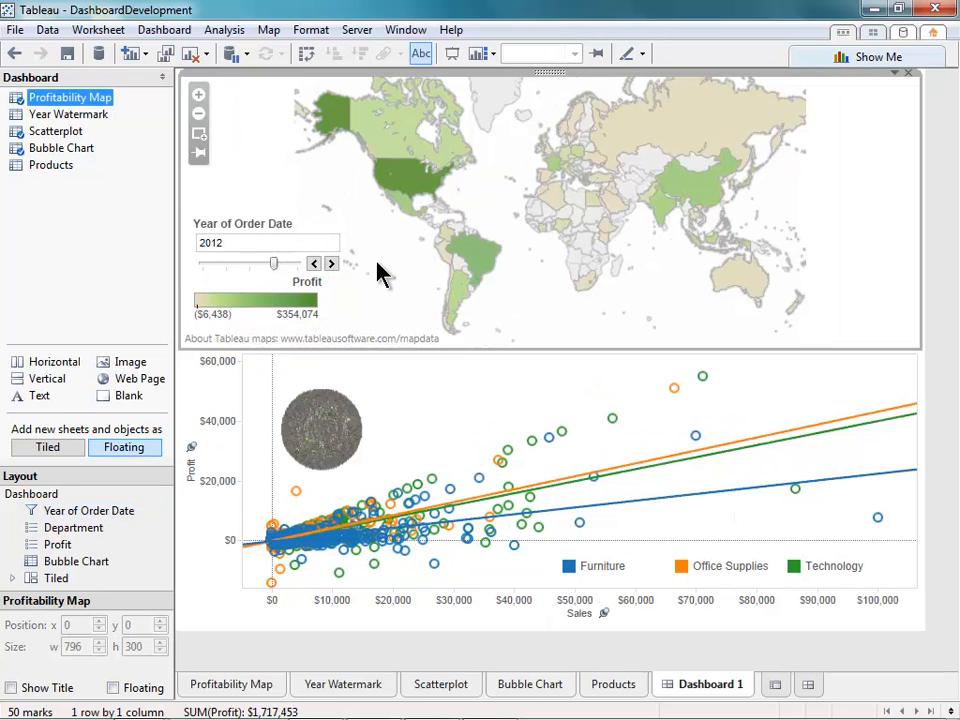
# Add a floating vertical container over the map and place the Year of Order Date filter and the Profit legend inside it.
pyautogui.click(250, 236)
pyautogui.click(234, 277)
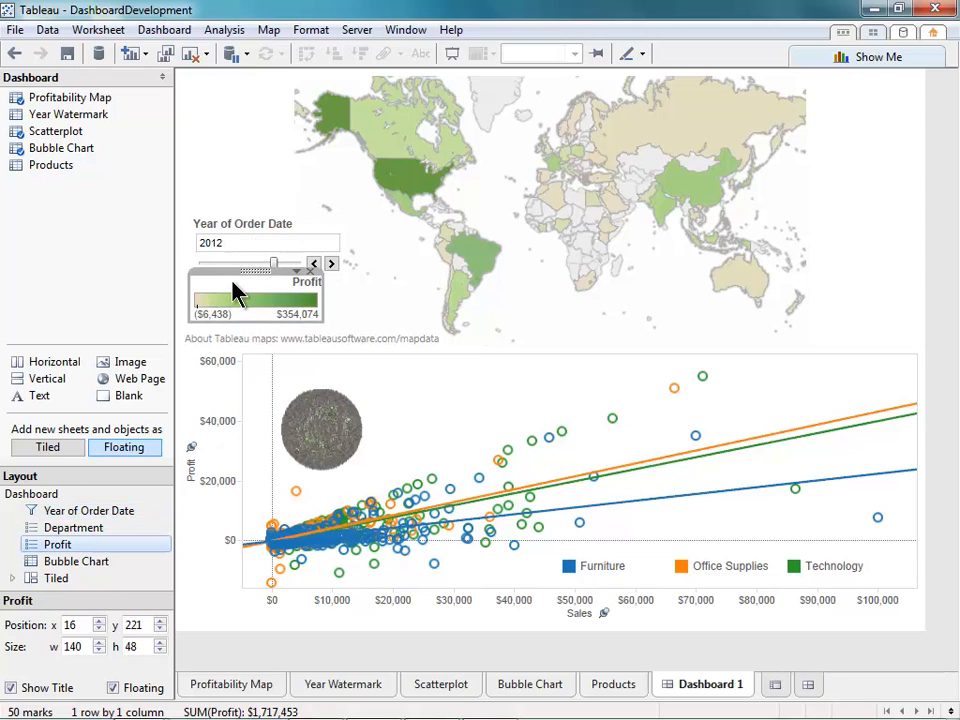
pyautogui.click(263, 229)
pyautogui.click(262, 231)
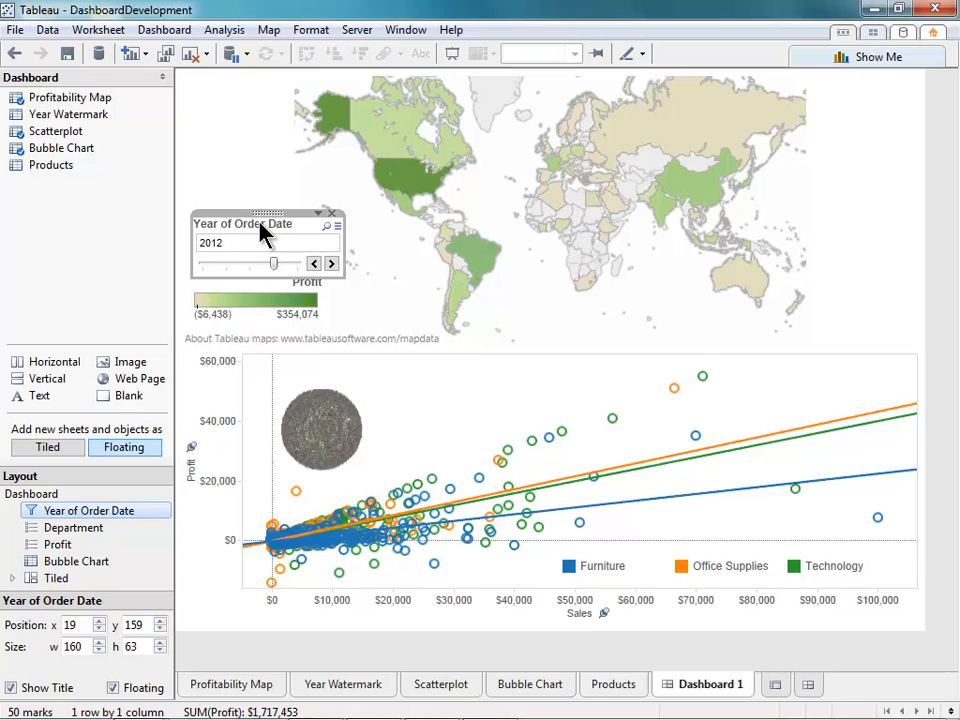
pyautogui.click(78, 265)
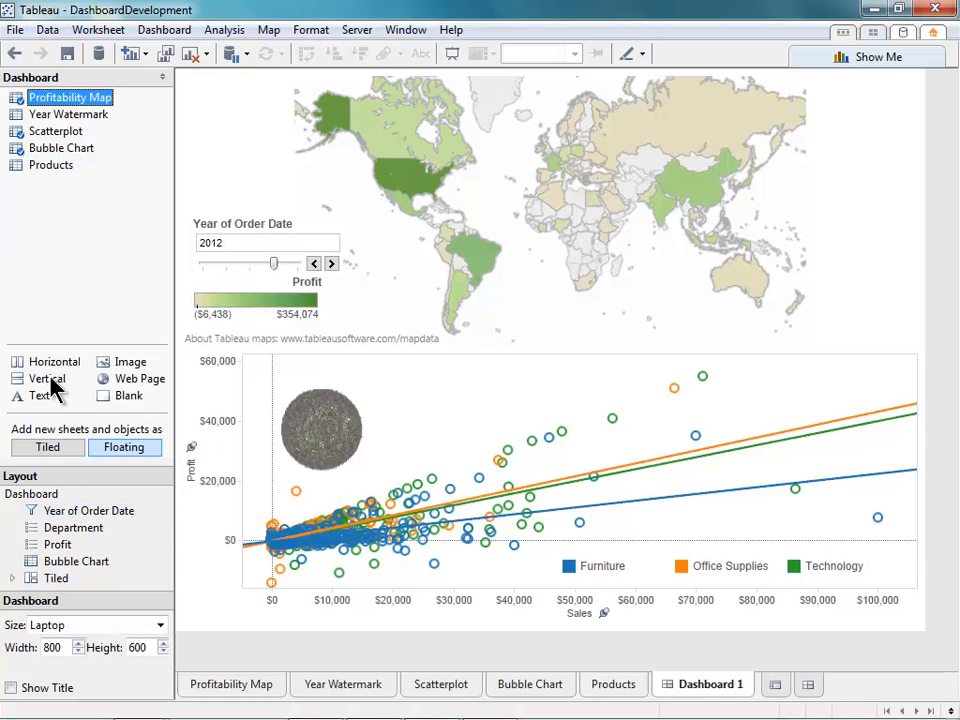
pyautogui.moveTo(55, 388); pyautogui.dragTo(372, 197)
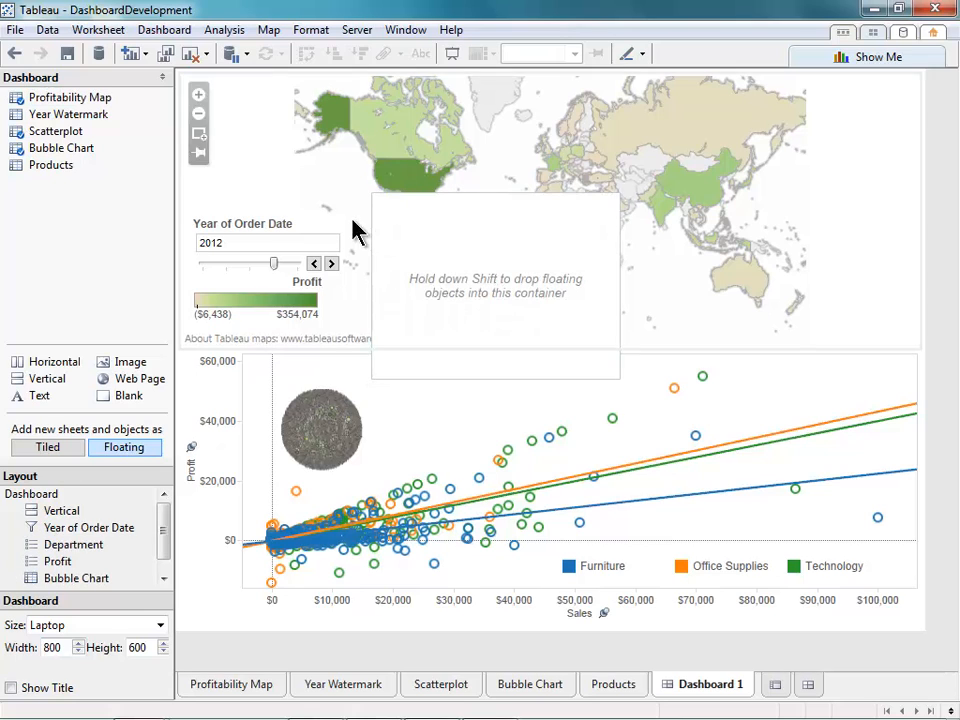
pyautogui.click(257, 240)
pyautogui.moveTo(255, 214); pyautogui.dragTo(480, 240)
pyautogui.click(232, 296)
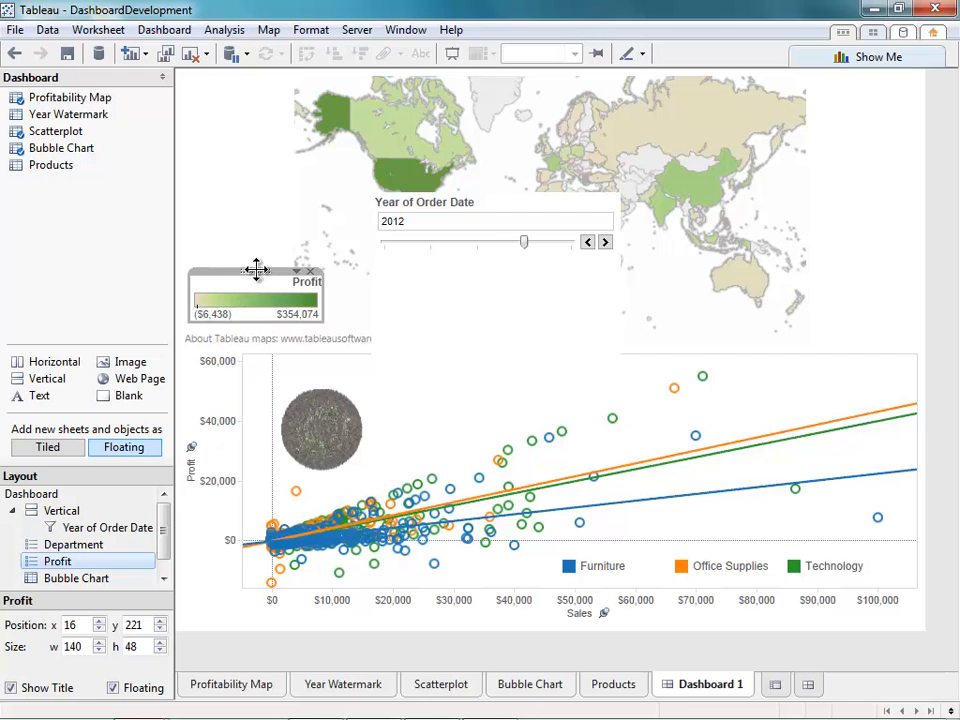
pyautogui.moveTo(256, 268); pyautogui.dragTo(471, 281)
# Shrink the floating vertical container to about 165 by 152 and position it over the map's empty area west of the Americas.
pyautogui.click(491, 192)
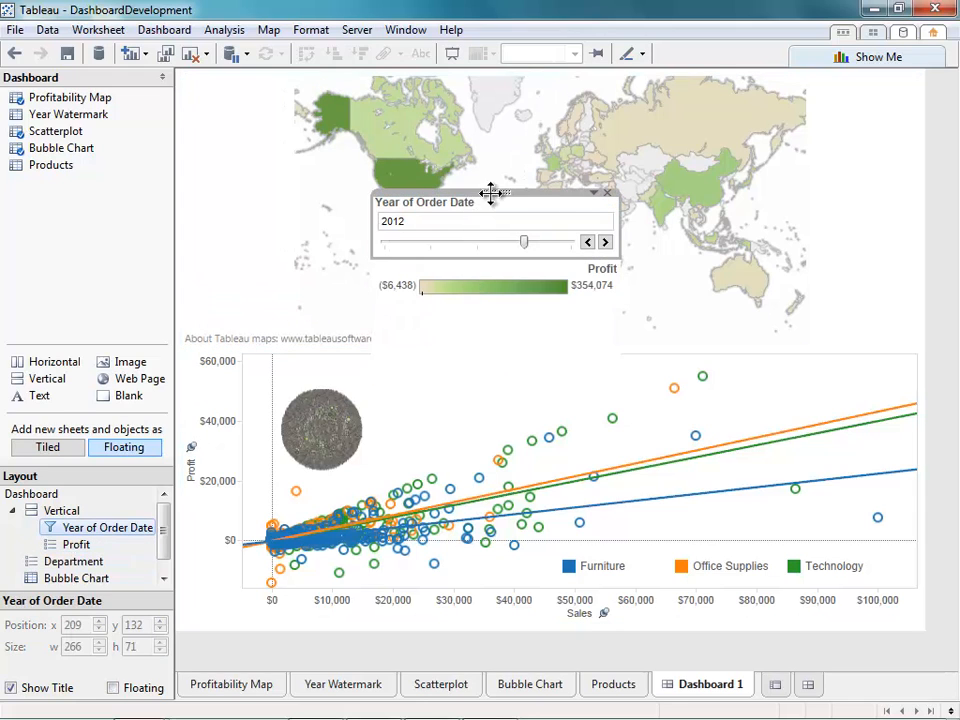
pyautogui.click(491, 192)
pyautogui.moveTo(493, 191); pyautogui.dragTo(330, 147)
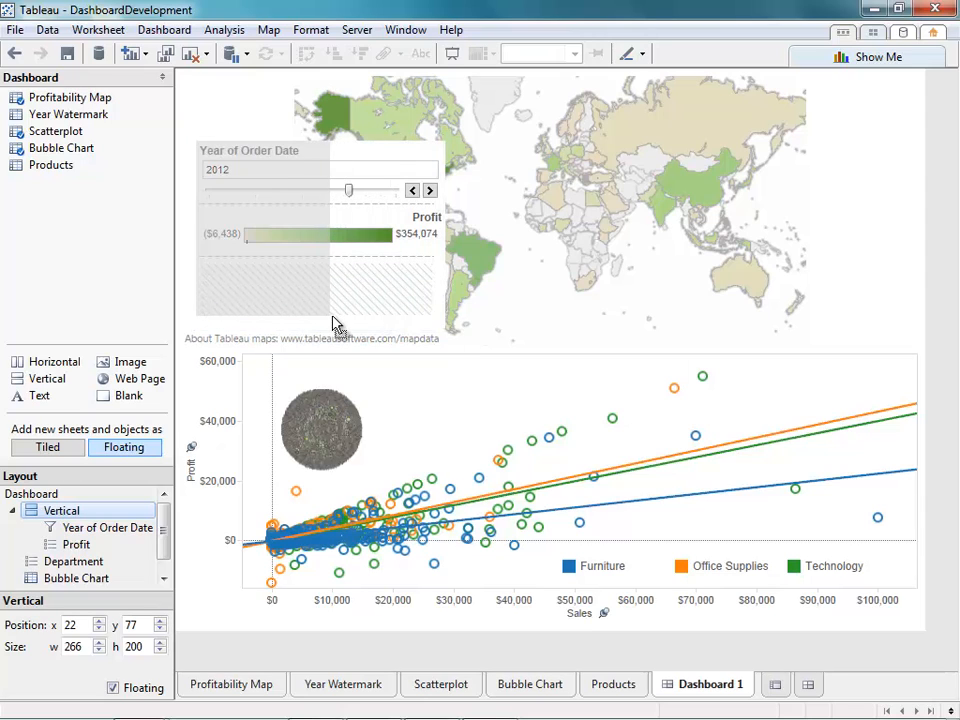
pyautogui.moveTo(333, 317); pyautogui.dragTo(325, 282)
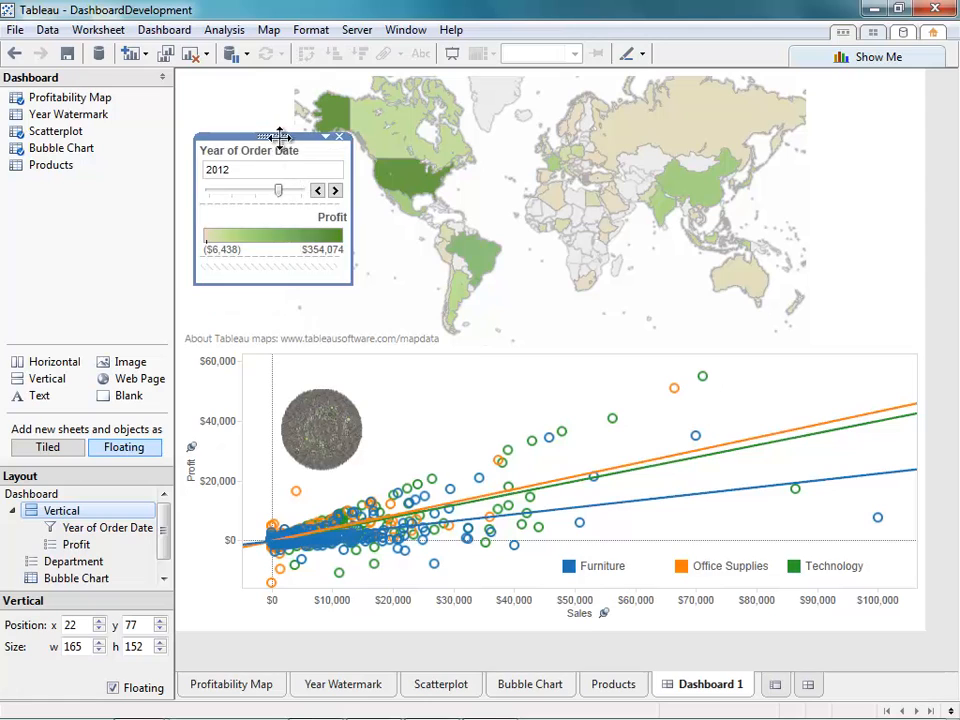
pyautogui.moveTo(279, 135); pyautogui.dragTo(279, 178)
pyautogui.click(378, 252)
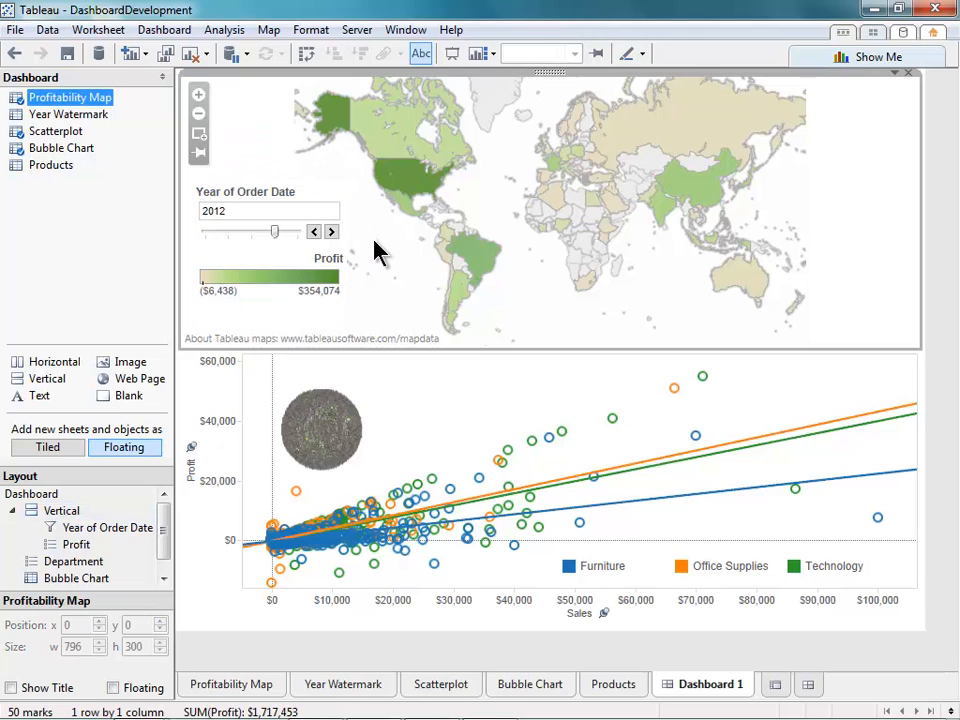
pyautogui.click(283, 200)
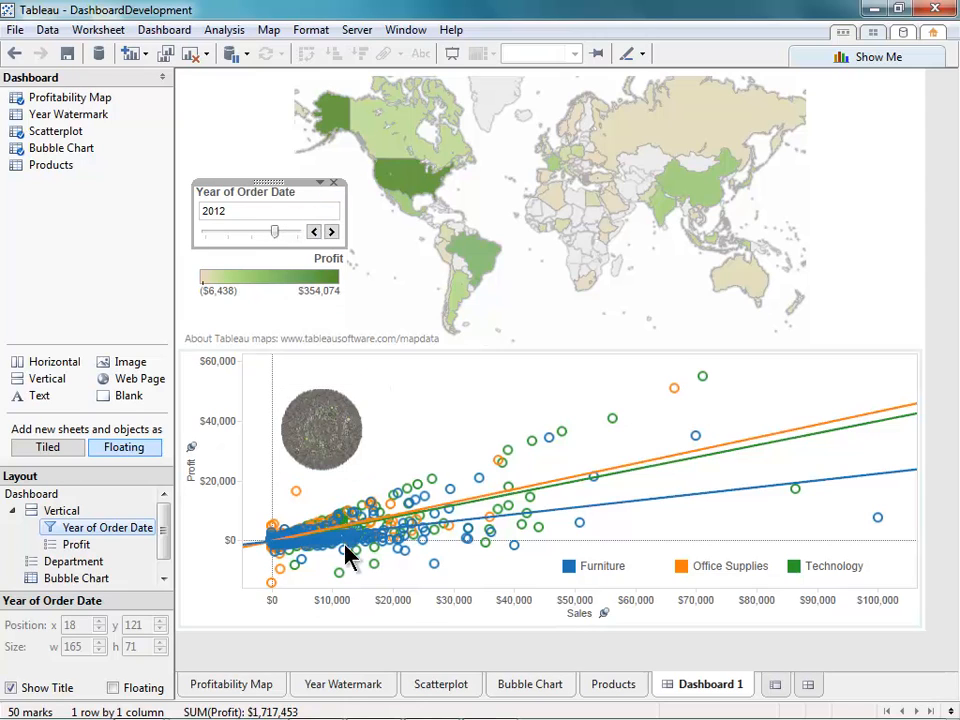
# On the Year Watermark worksheet, place the year of Order Date on Rows and copy it to Text, hiding the row header.
pyautogui.click(307, 690)
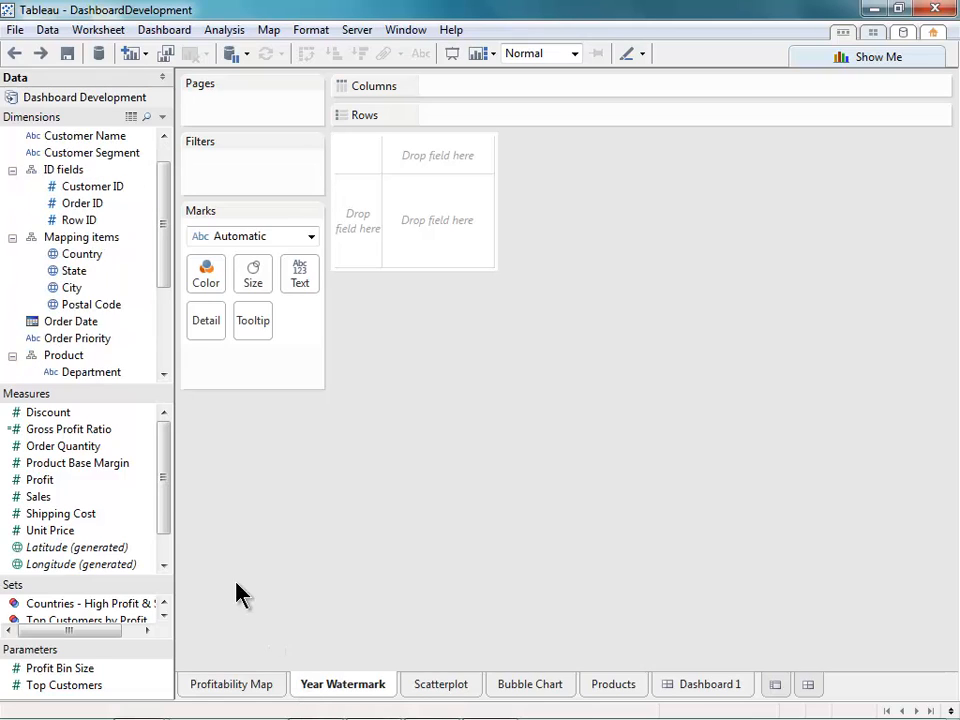
pyautogui.moveTo(45, 322); pyautogui.dragTo(466, 121)
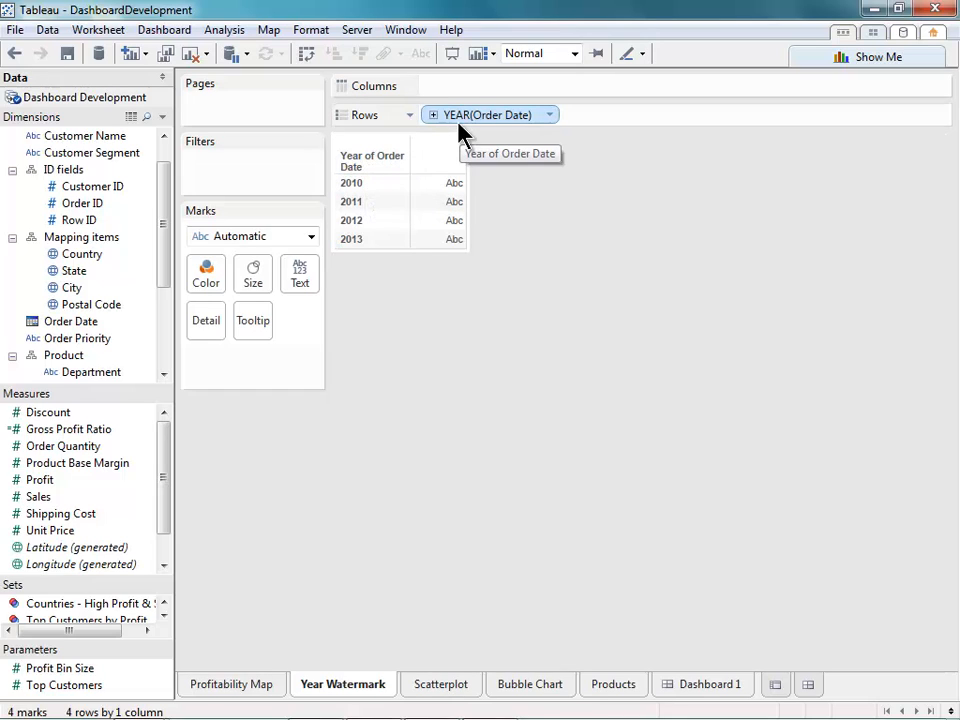
pyautogui.moveTo(460, 118); pyautogui.dragTo(302, 282)
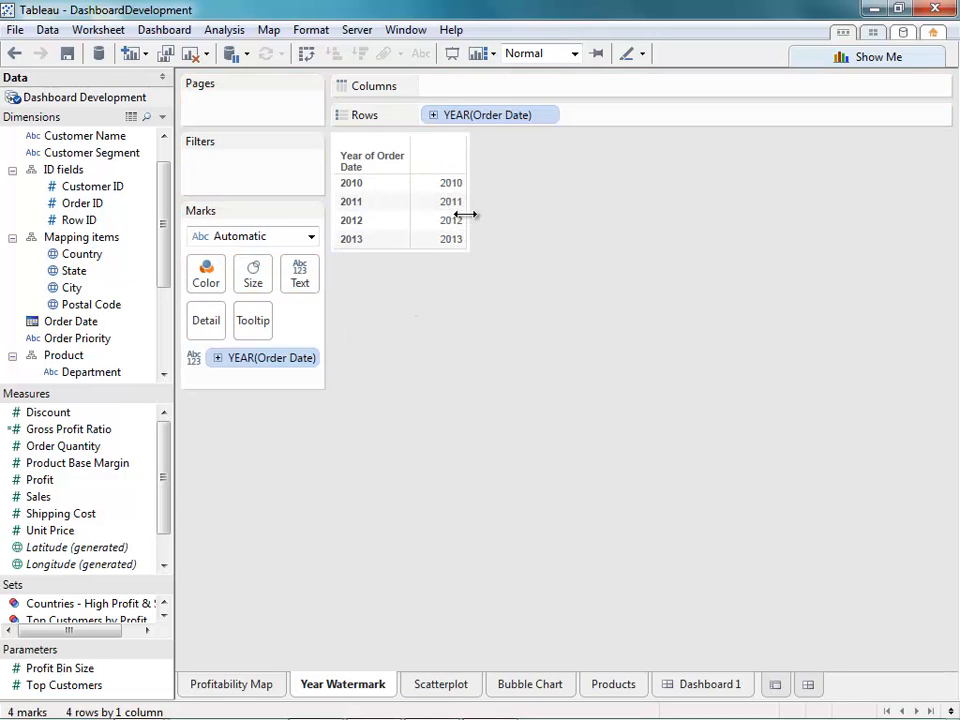
pyautogui.rightClick(482, 118)
pyautogui.click(506, 216)
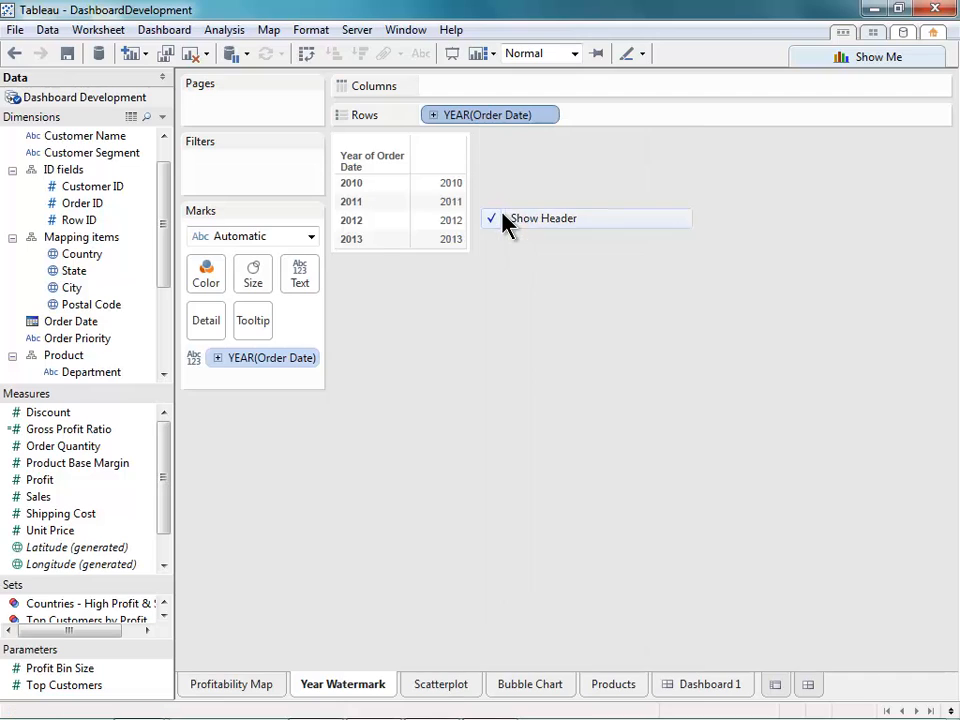
# Format the Year Watermark pane font as Castellar, 28 pt, and widen the column to fit the years.
pyautogui.rightClick(377, 224)
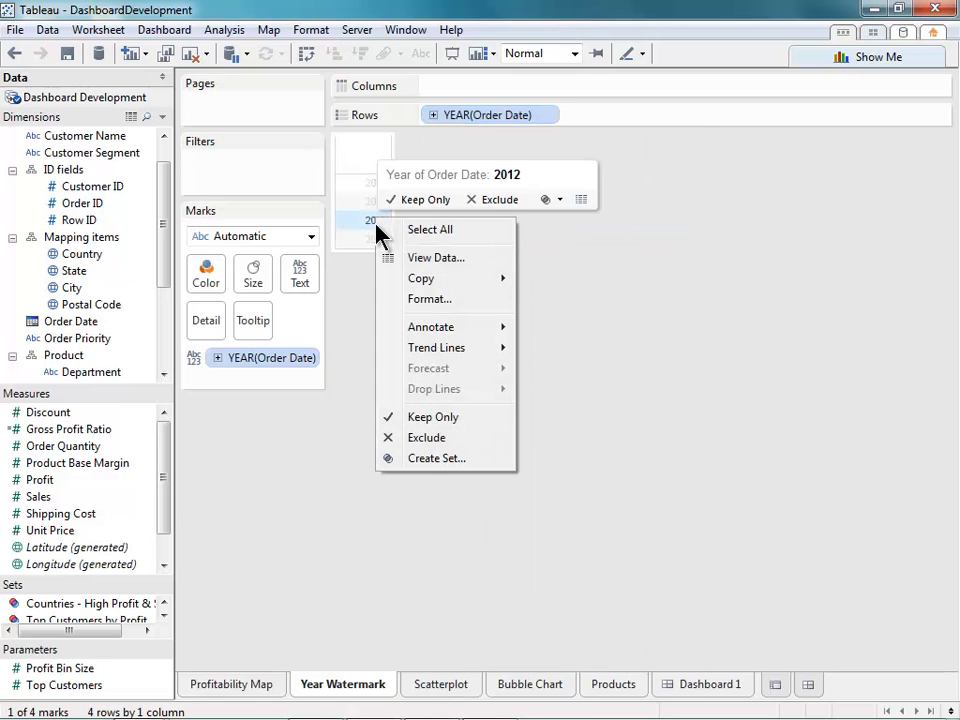
pyautogui.click(414, 300)
pyautogui.click(158, 198)
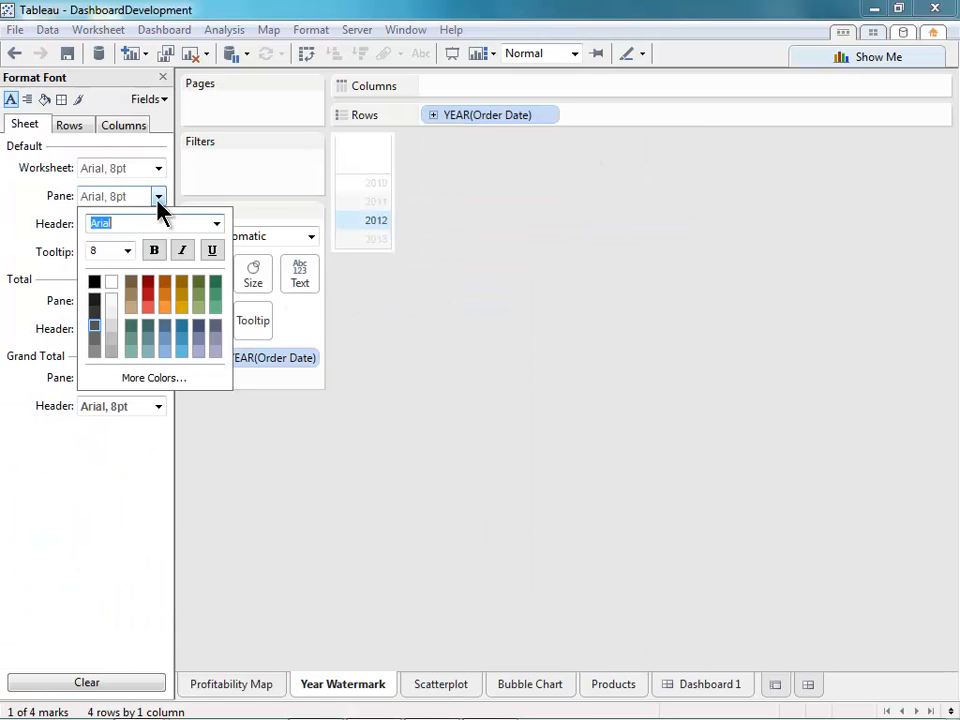
pyautogui.click(216, 226)
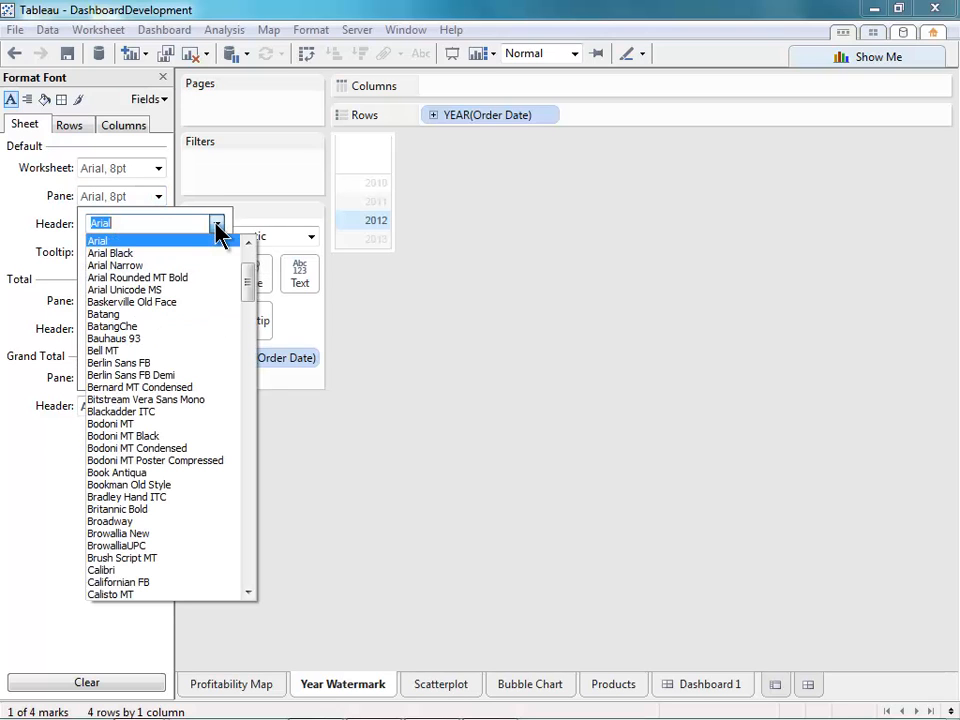
pyautogui.scroll(-6, 251, 306)
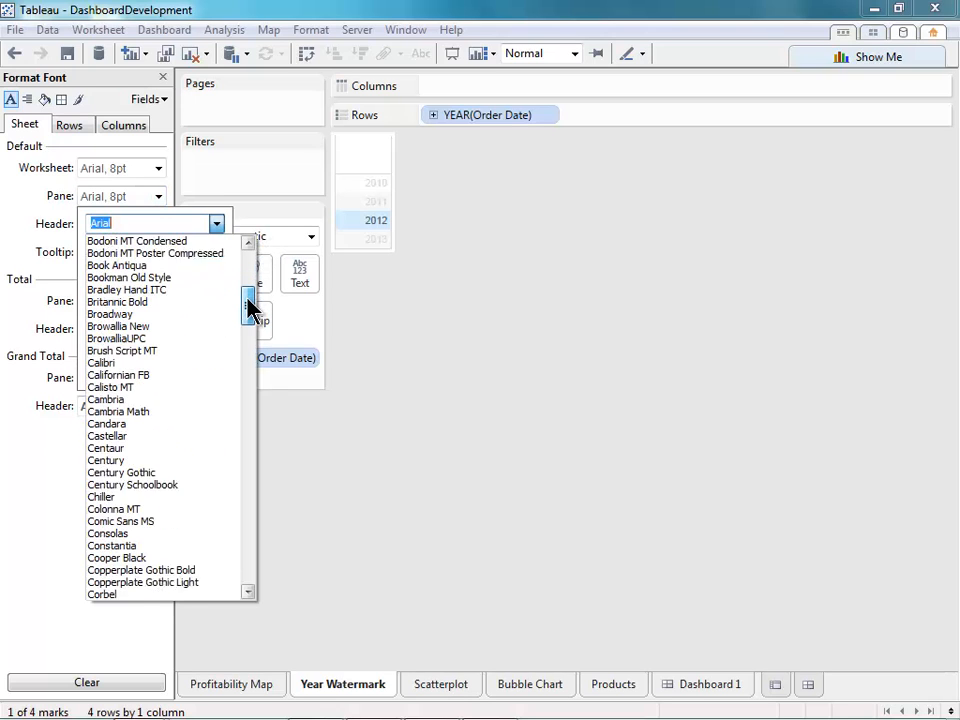
pyautogui.click(207, 412)
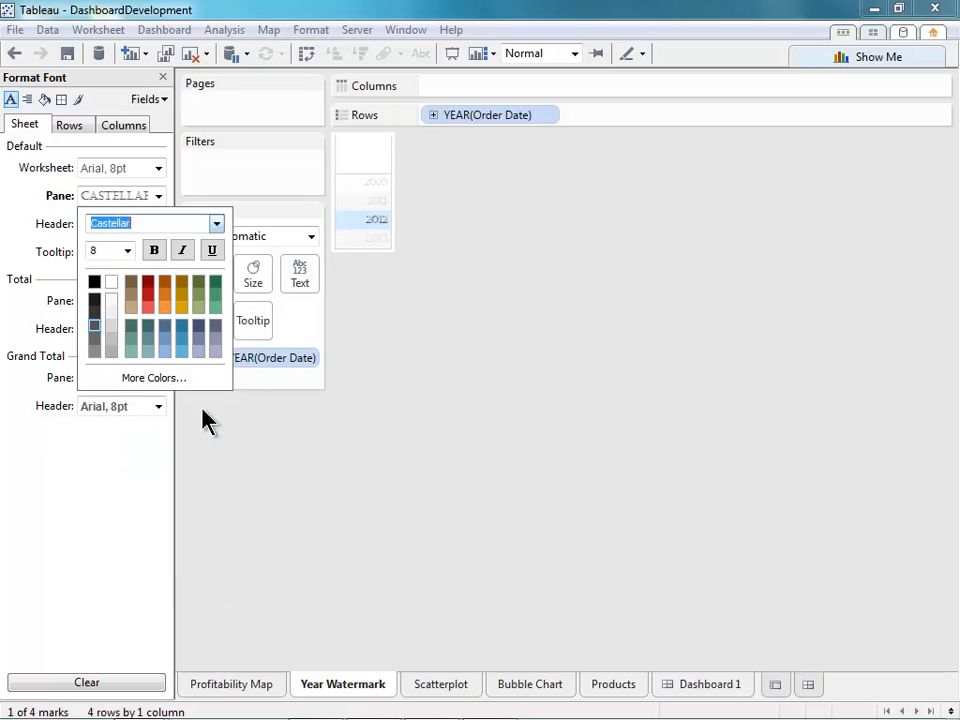
pyautogui.click(128, 251)
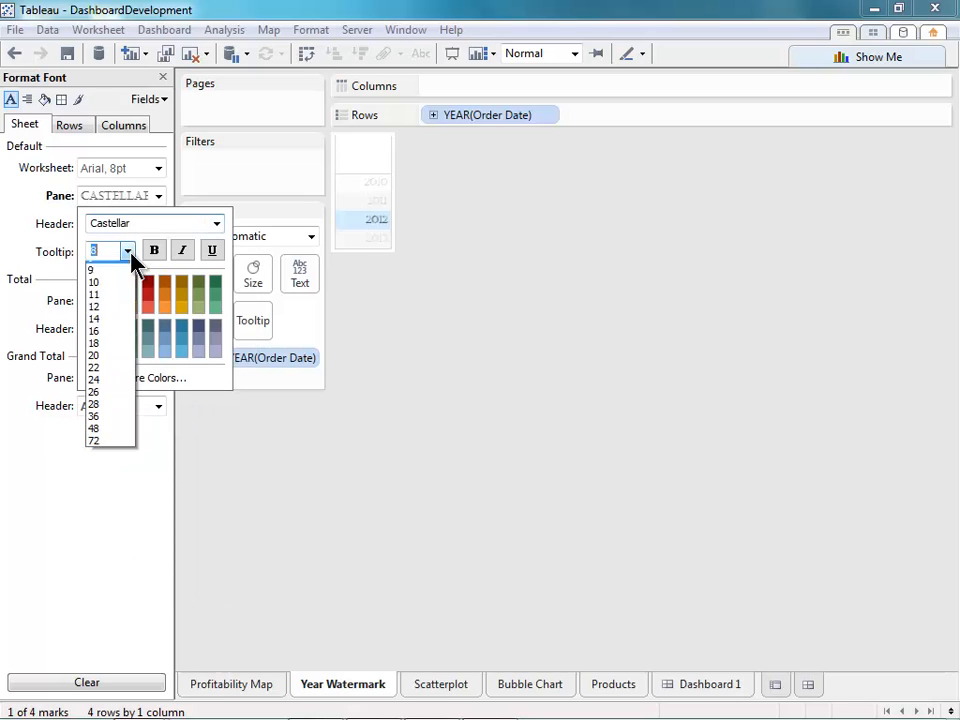
pyautogui.click(107, 415)
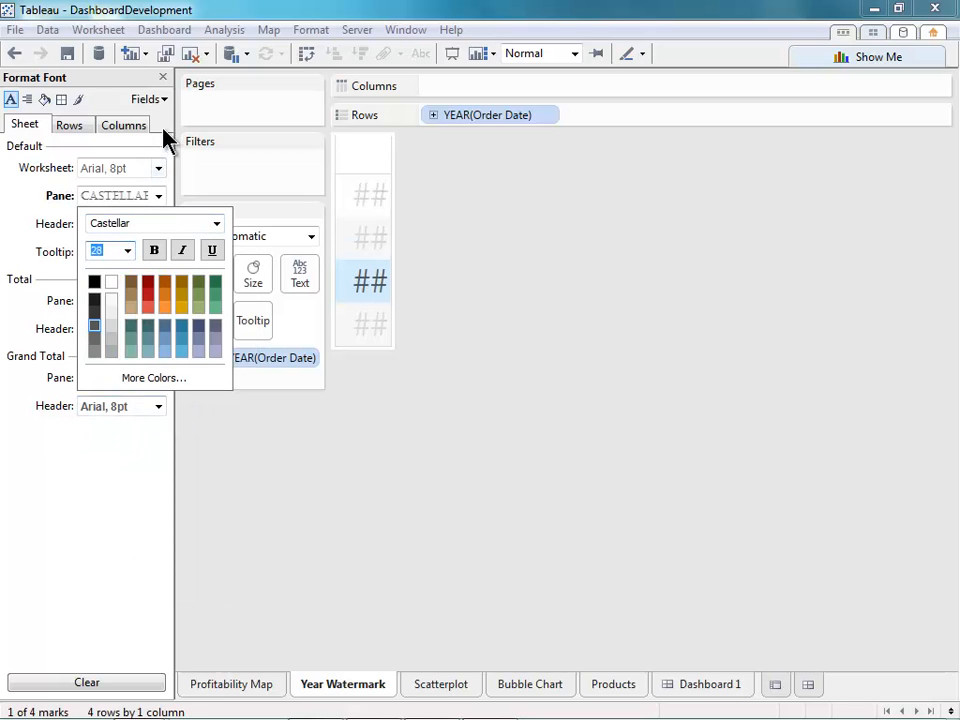
pyautogui.click(163, 78)
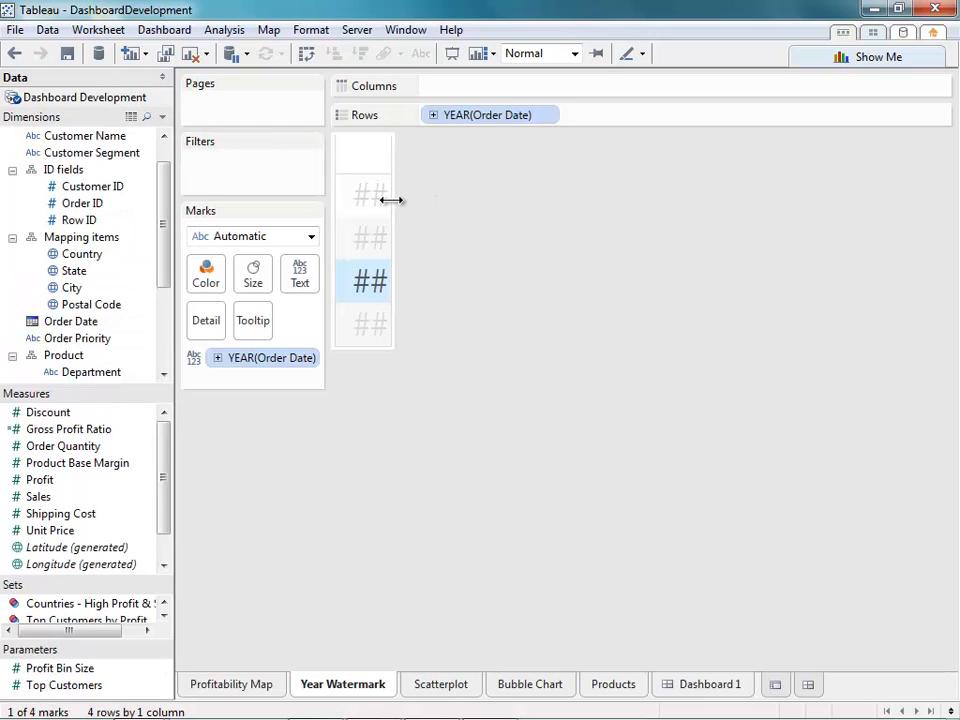
pyautogui.moveTo(467, 199); pyautogui.dragTo(565, 210)
pyautogui.click(518, 413)
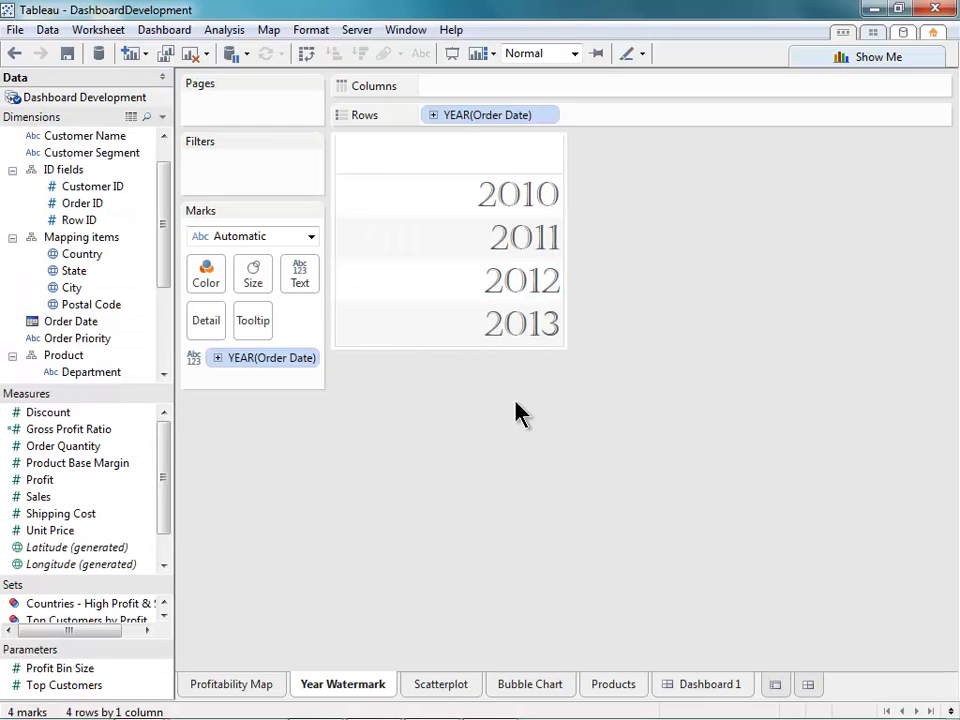
# On Dashboard 1, hide the readout, the "All" value and the title of the Year of Order Date filter.
pyautogui.click(680, 688)
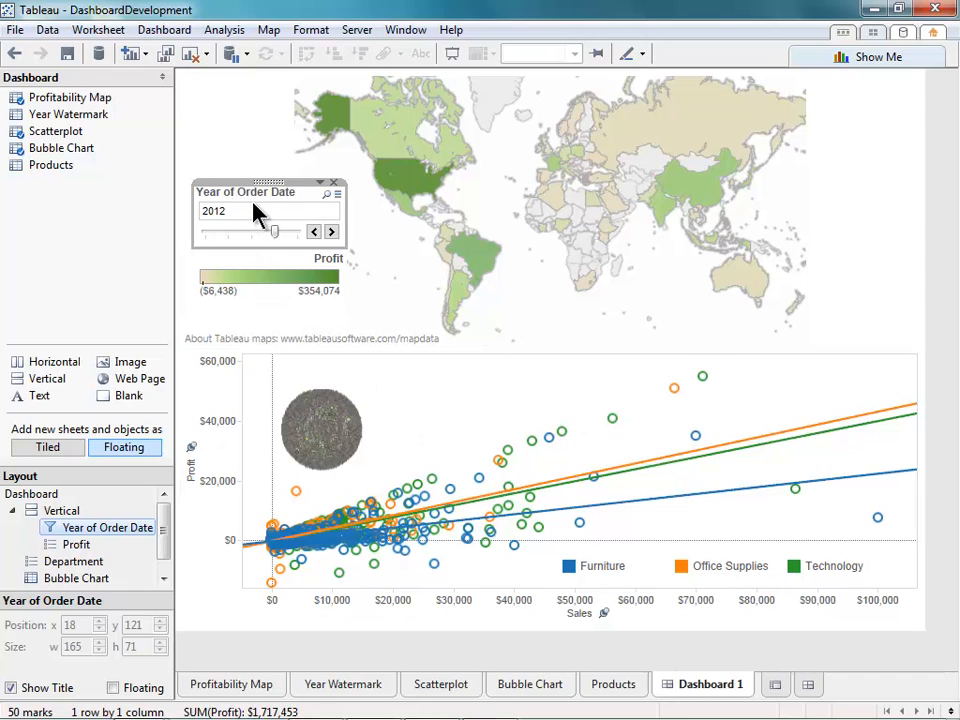
pyautogui.click(320, 185)
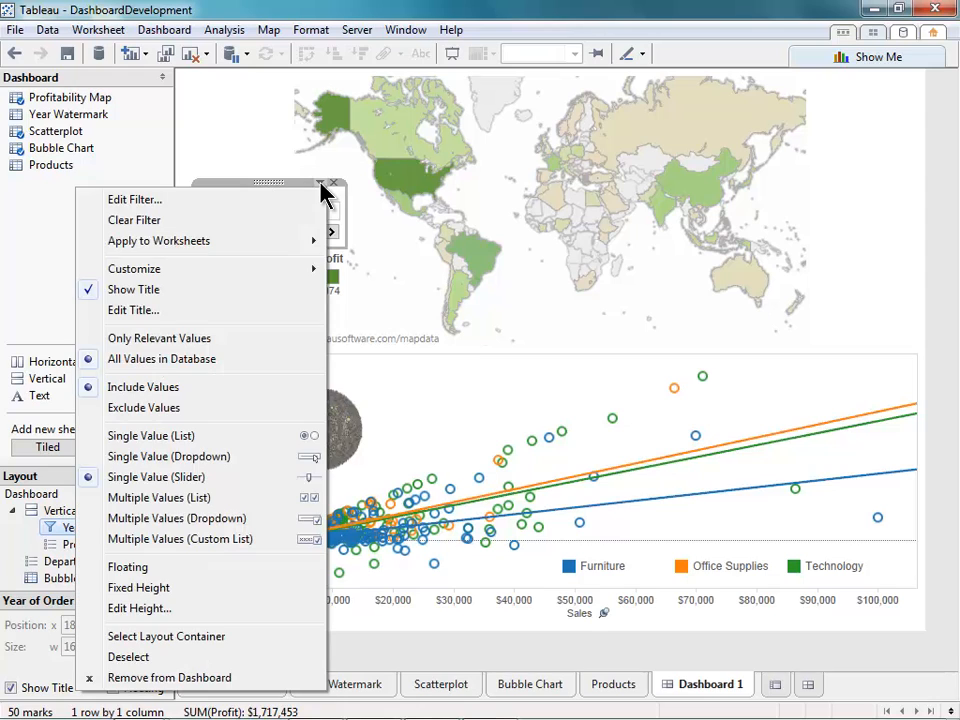
pyautogui.moveTo(305, 268)
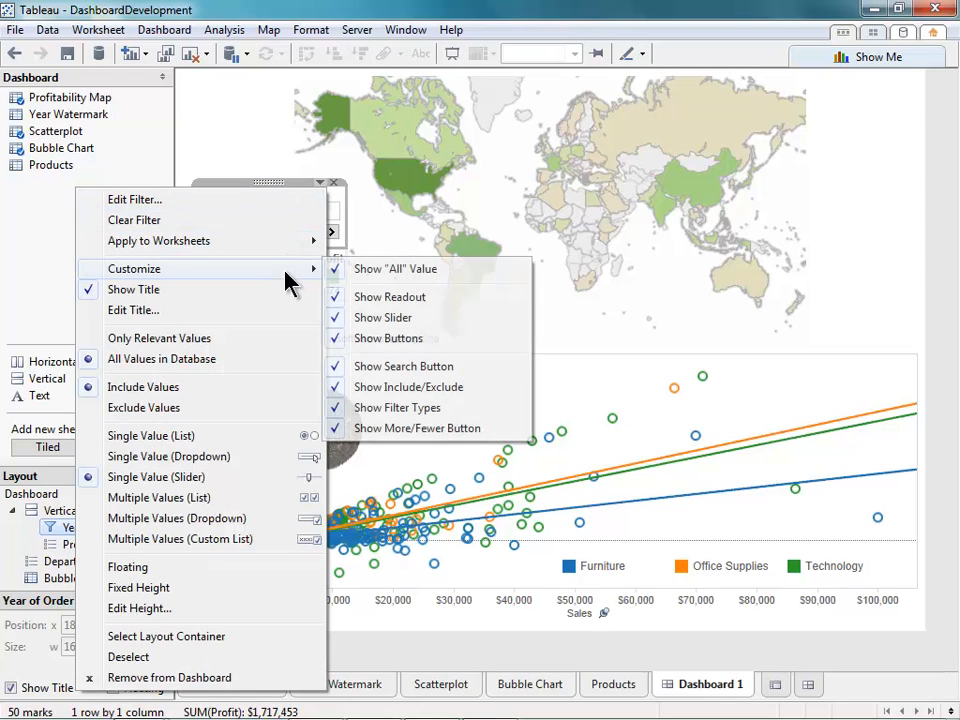
pyautogui.click(396, 299)
pyautogui.click(317, 185)
pyautogui.moveTo(305, 268)
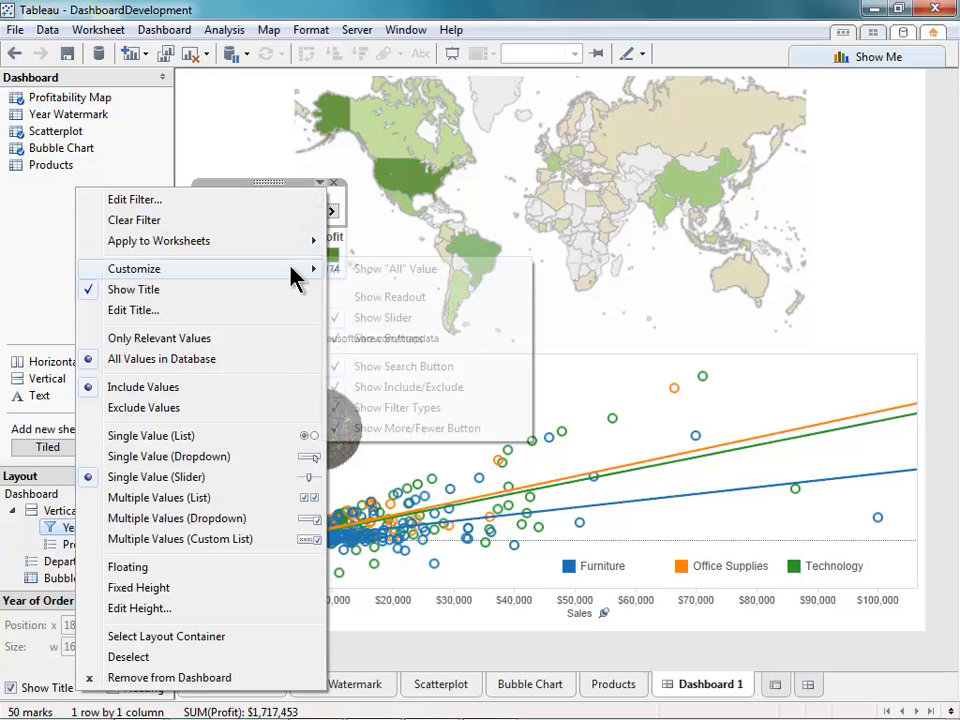
pyautogui.click(370, 270)
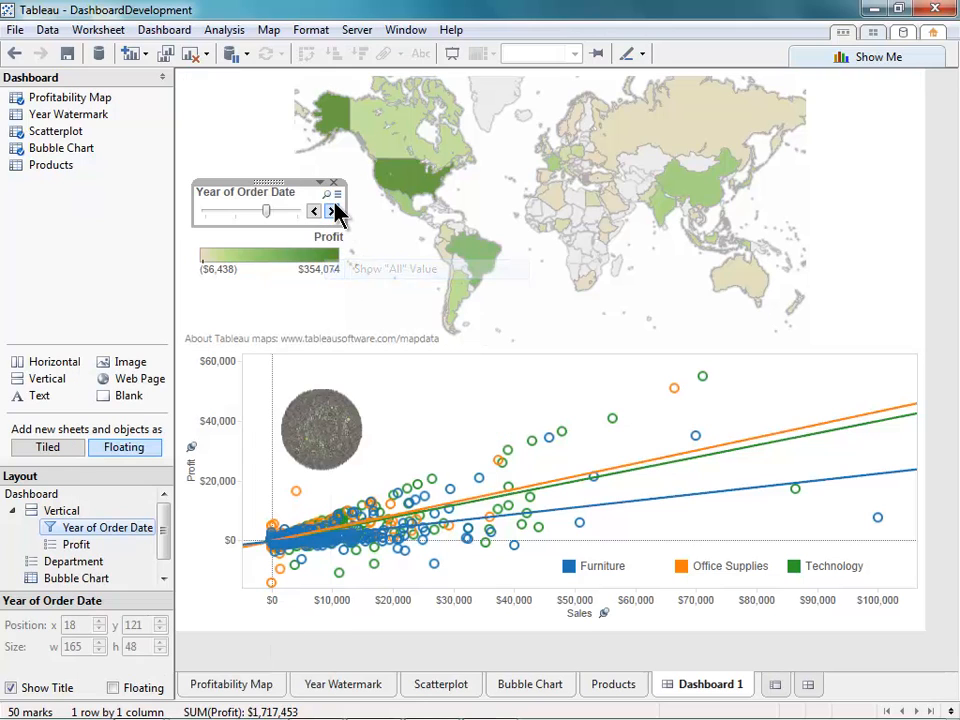
pyautogui.click(319, 187)
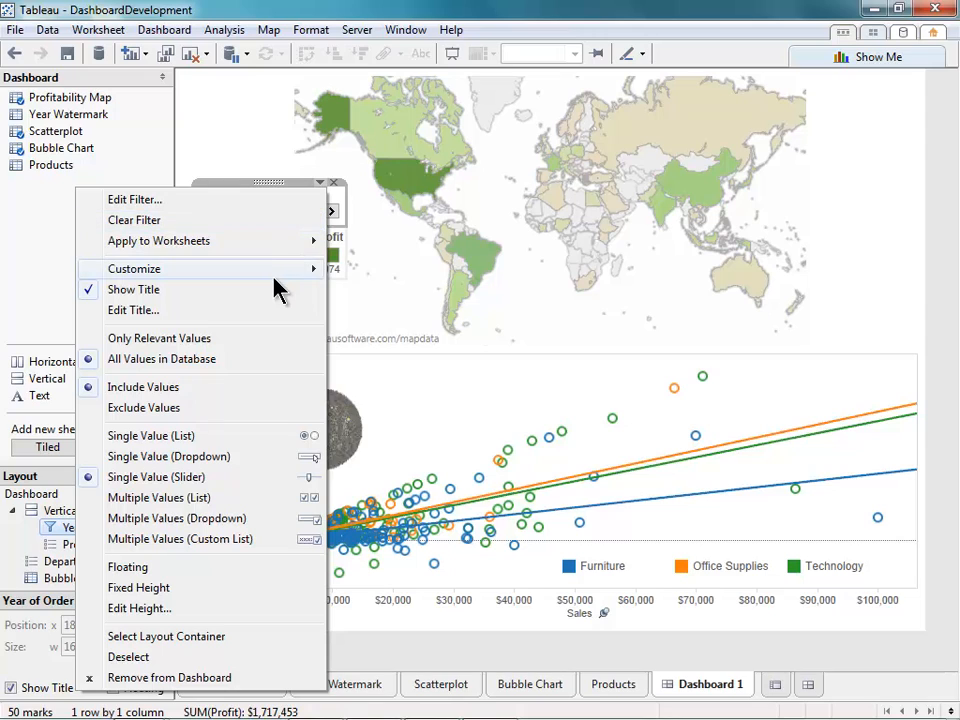
pyautogui.click(274, 289)
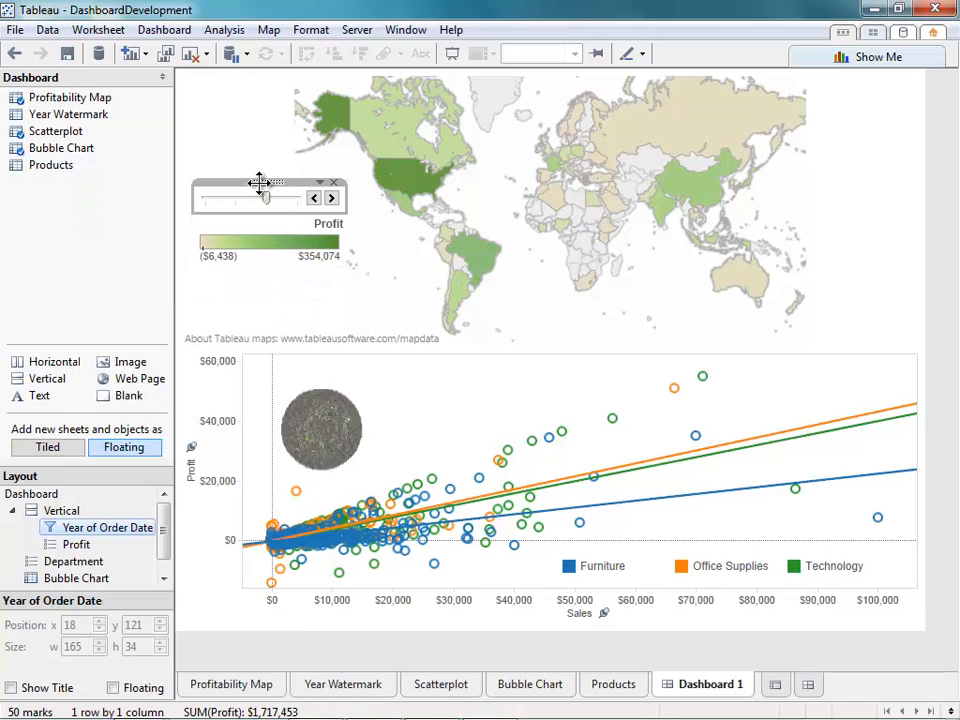
# Place the Year Watermark sheet above the year slider in the floating container, hide its title and enlarge it to about 79 high.
pyautogui.click(53, 180)
pyautogui.moveTo(53, 118); pyautogui.dragTo(237, 189)
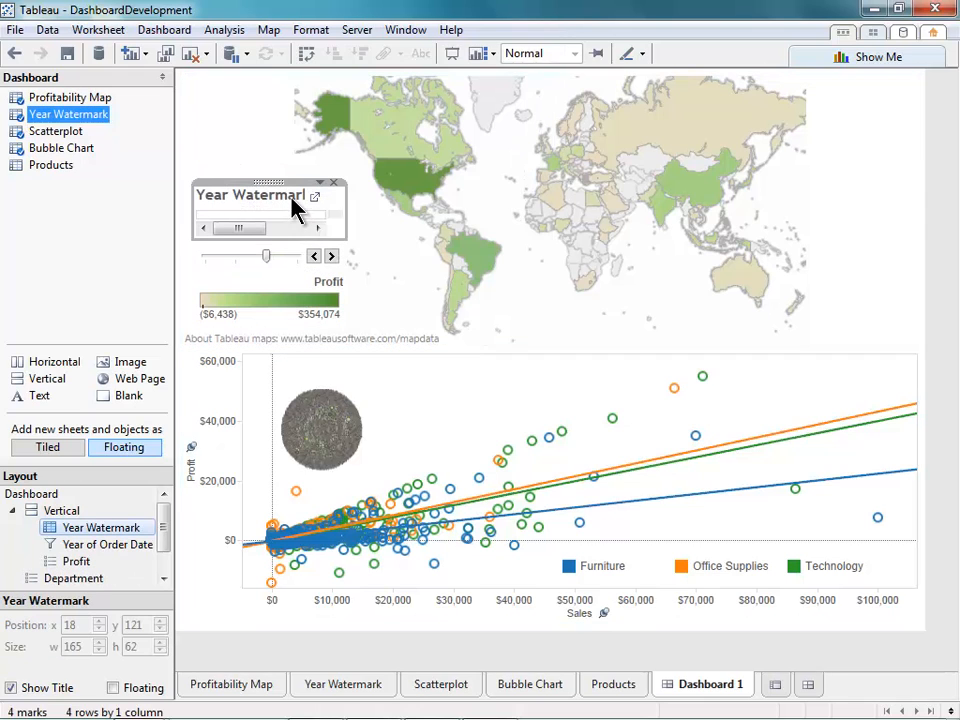
pyautogui.rightClick(303, 198)
pyautogui.click(322, 251)
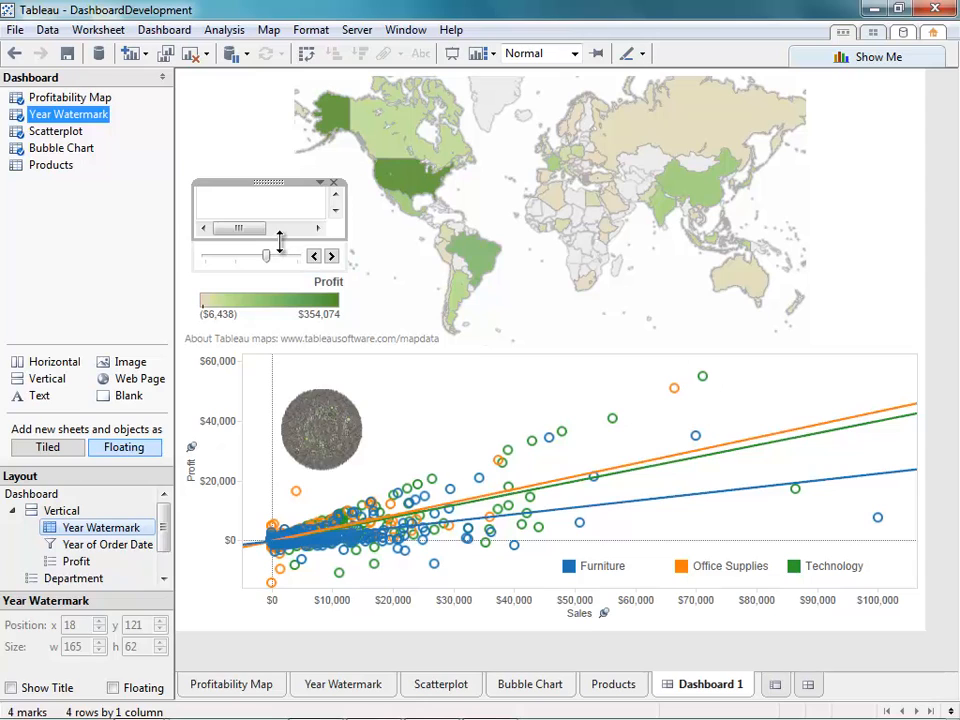
pyautogui.moveTo(281, 241); pyautogui.dragTo(279, 271)
# Step the year filter back to 2011 and forward to 2012 to check whether the watermark follows it.
pyautogui.click(300, 221)
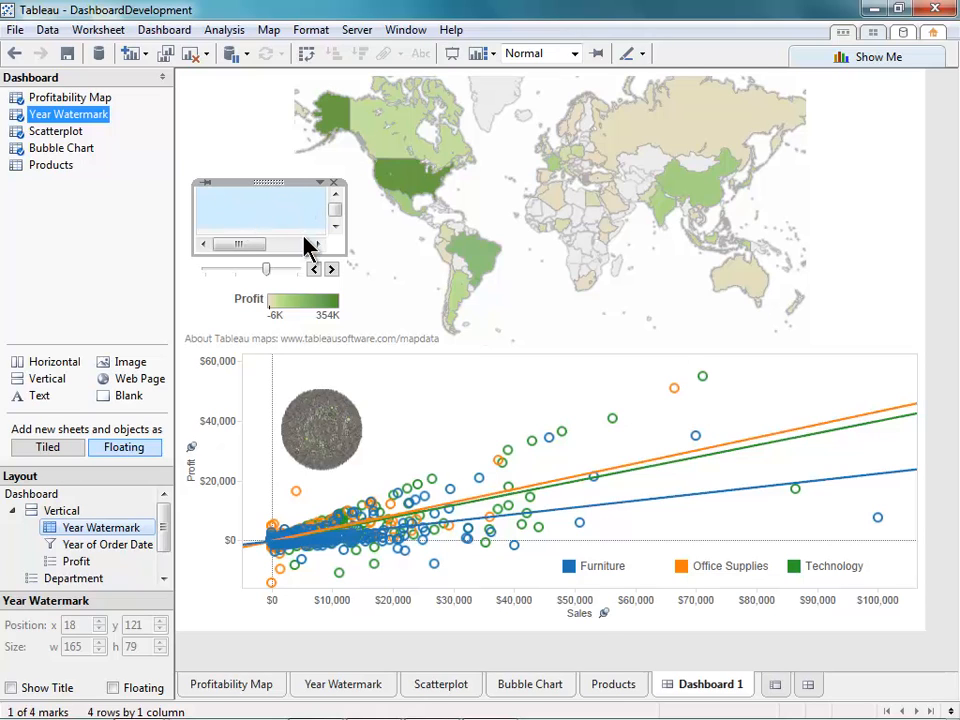
pyautogui.click(313, 269)
pyautogui.click(331, 269)
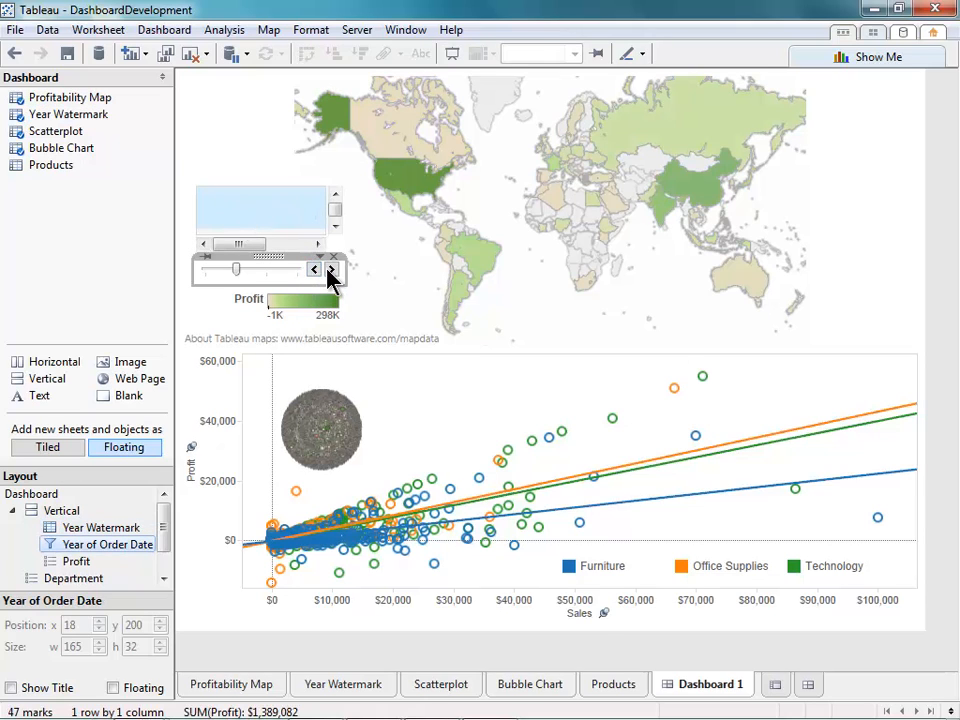
pyautogui.click(305, 210)
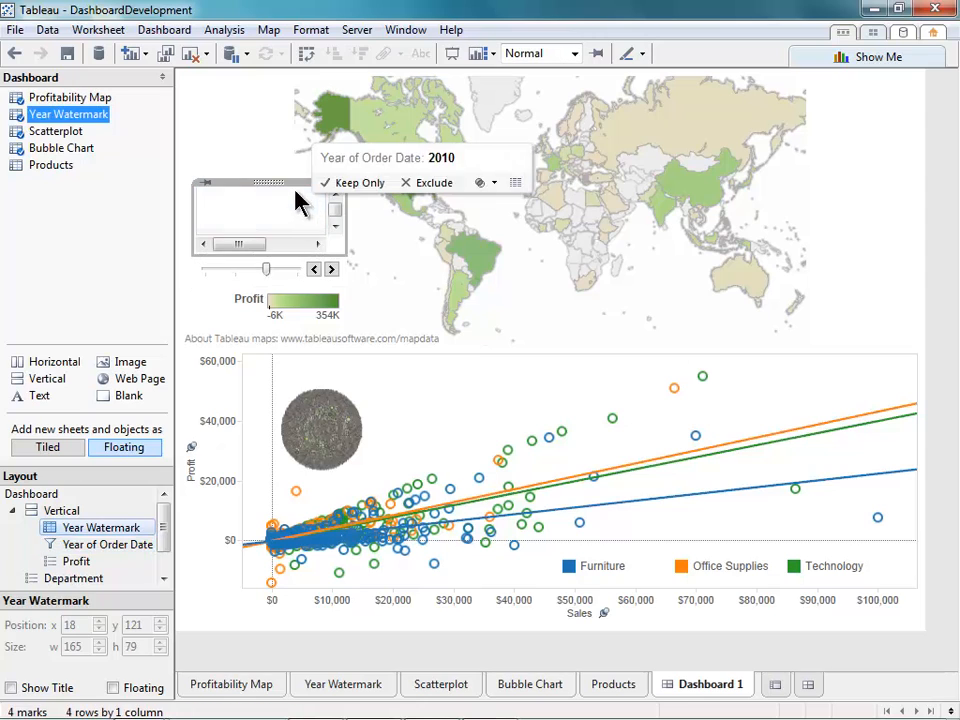
# Apply the Year of Order Date filter to the Year Watermark worksheet as well as the already selected worksheets.
pyautogui.click(310, 276)
pyautogui.rightClick(317, 264)
pyautogui.moveTo(305, 278)
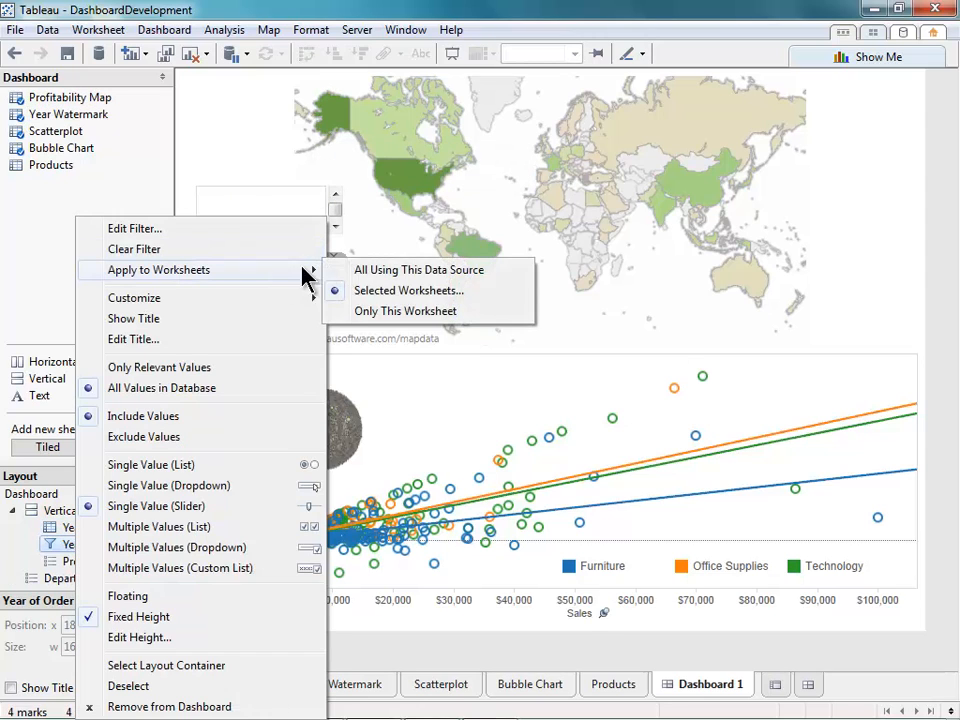
pyautogui.click(350, 290)
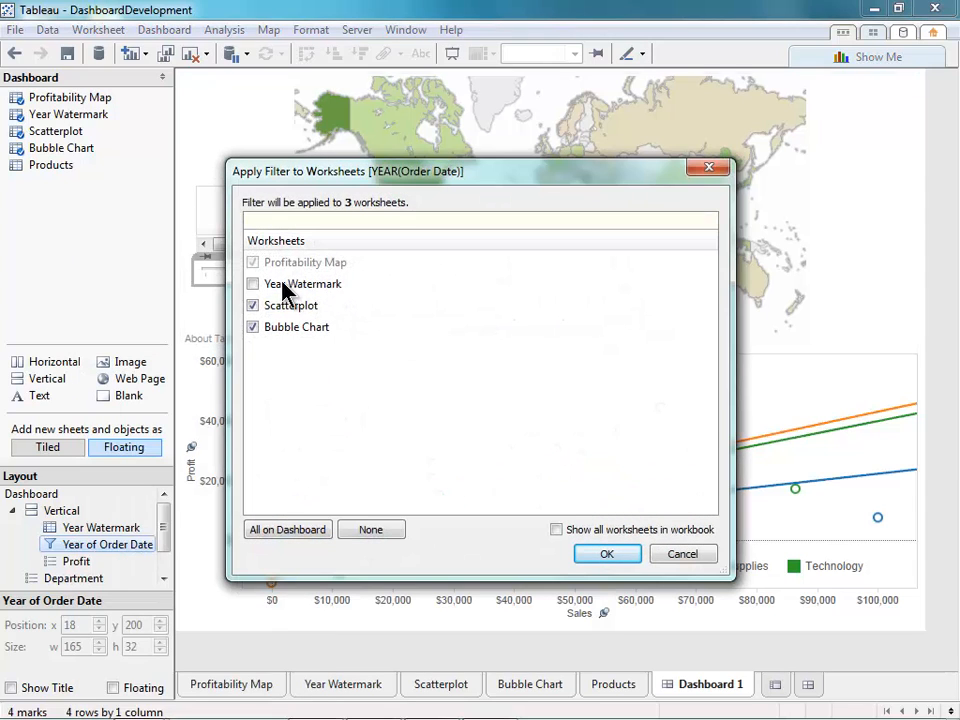
pyautogui.click(254, 285)
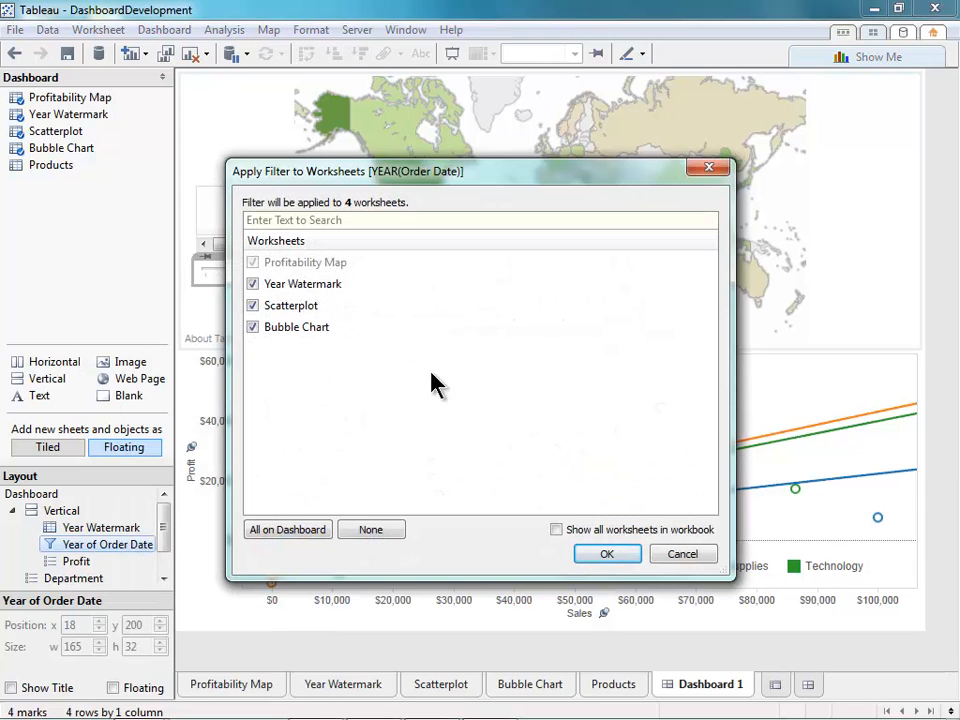
pyautogui.click(608, 554)
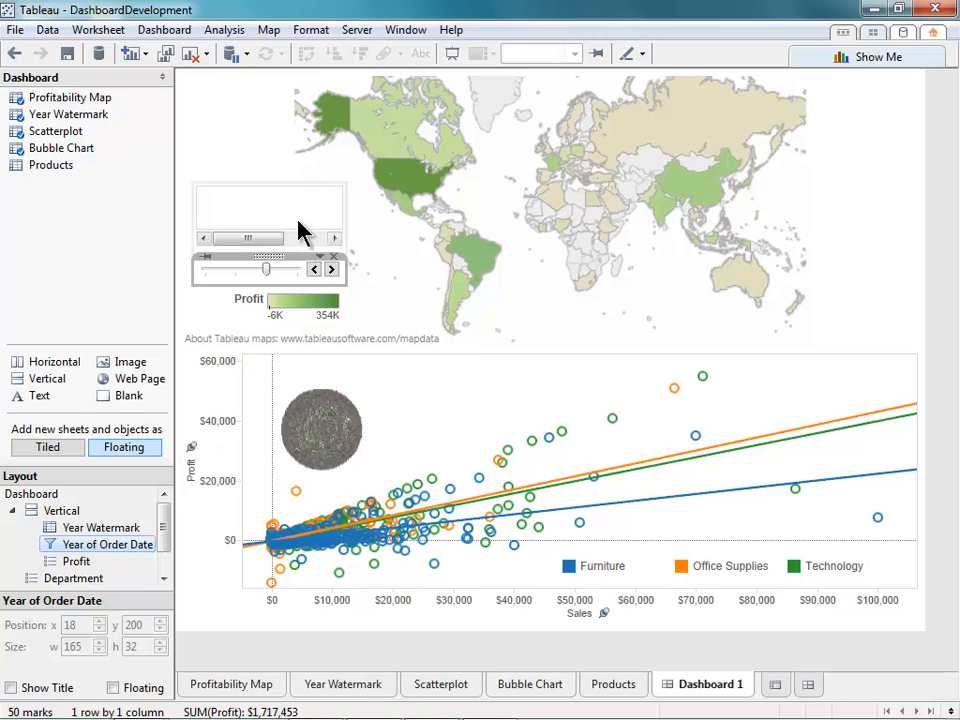
# Step the year filter back through 2011 to 2010 and check the year shown in the watermark.
pyautogui.click(298, 220)
pyautogui.moveTo(272, 235); pyautogui.dragTo(323, 235)
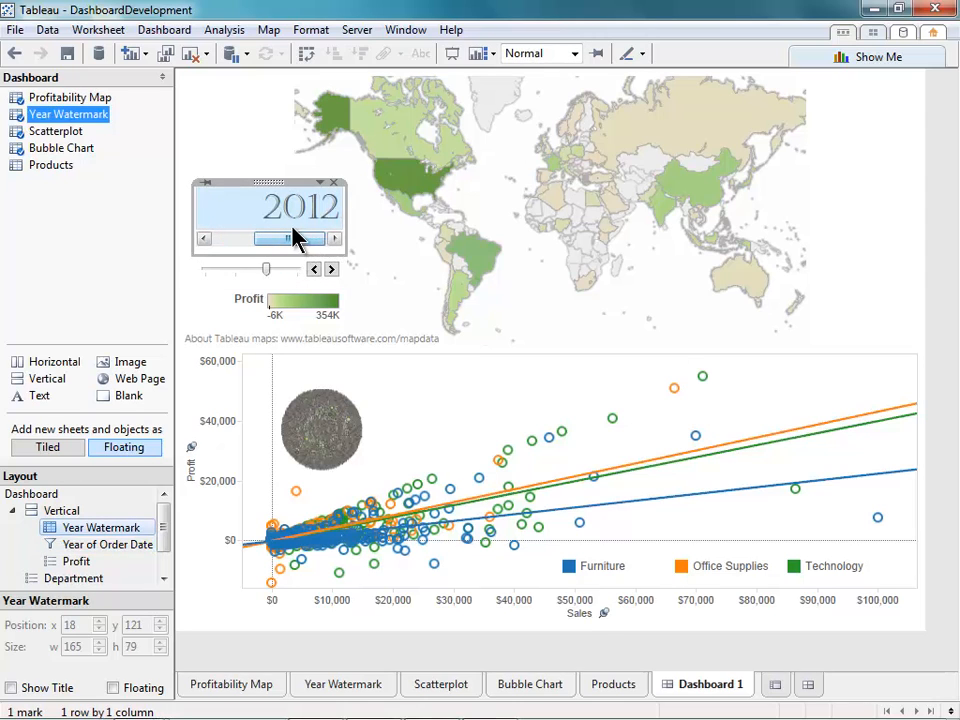
pyautogui.click(314, 271)
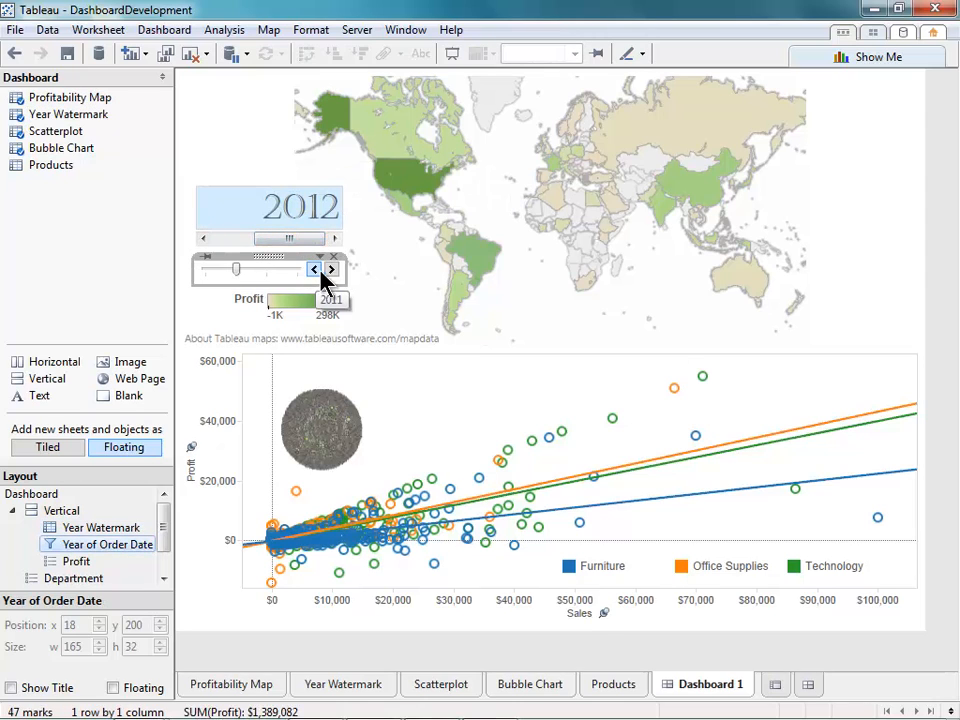
pyautogui.click(316, 270)
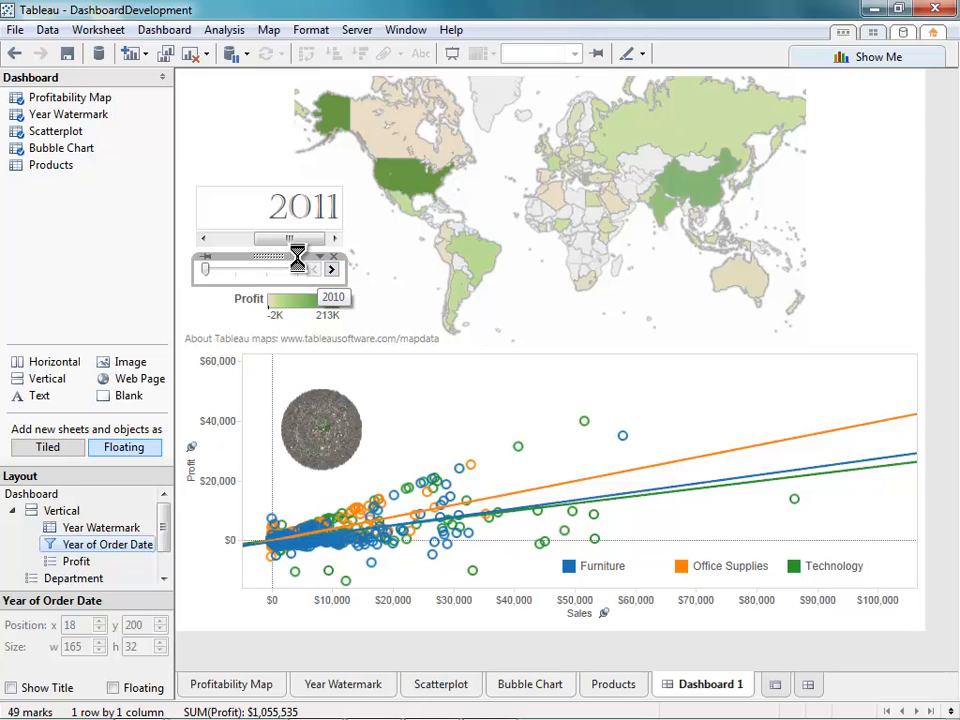
pyautogui.moveTo(264, 239); pyautogui.dragTo(286, 236)
# Set the Year Watermark sheet's fit to Entire View.
pyautogui.click(278, 212)
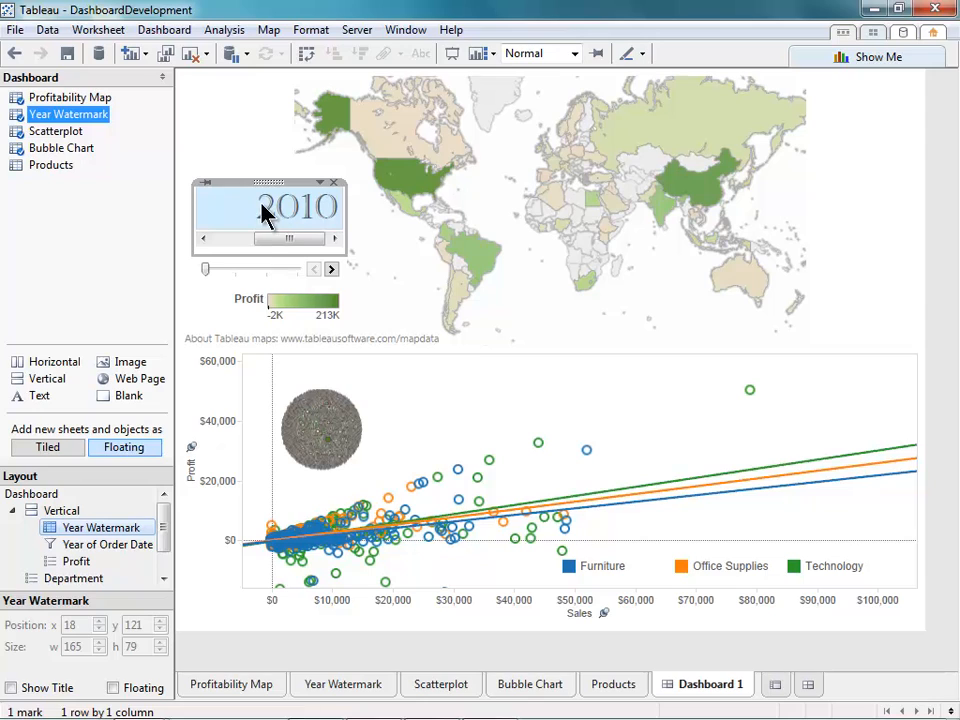
pyautogui.click(575, 54)
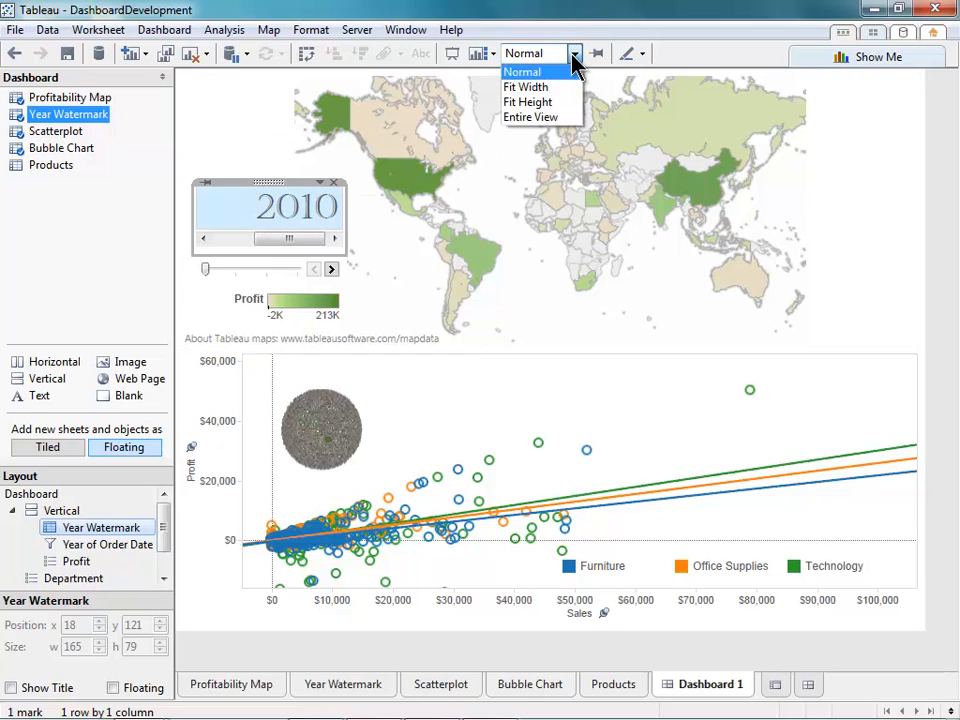
pyautogui.click(552, 117)
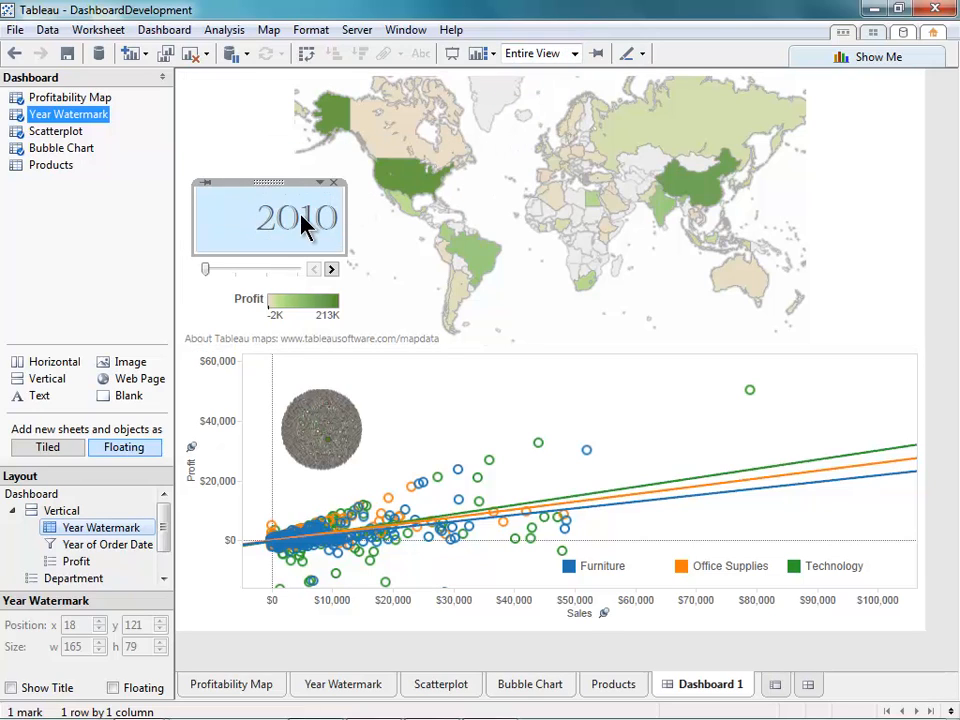
# Center the Year Watermark's pane text horizontally in the sheet's default alignment.
pyautogui.rightClick(257, 222)
pyautogui.click(270, 294)
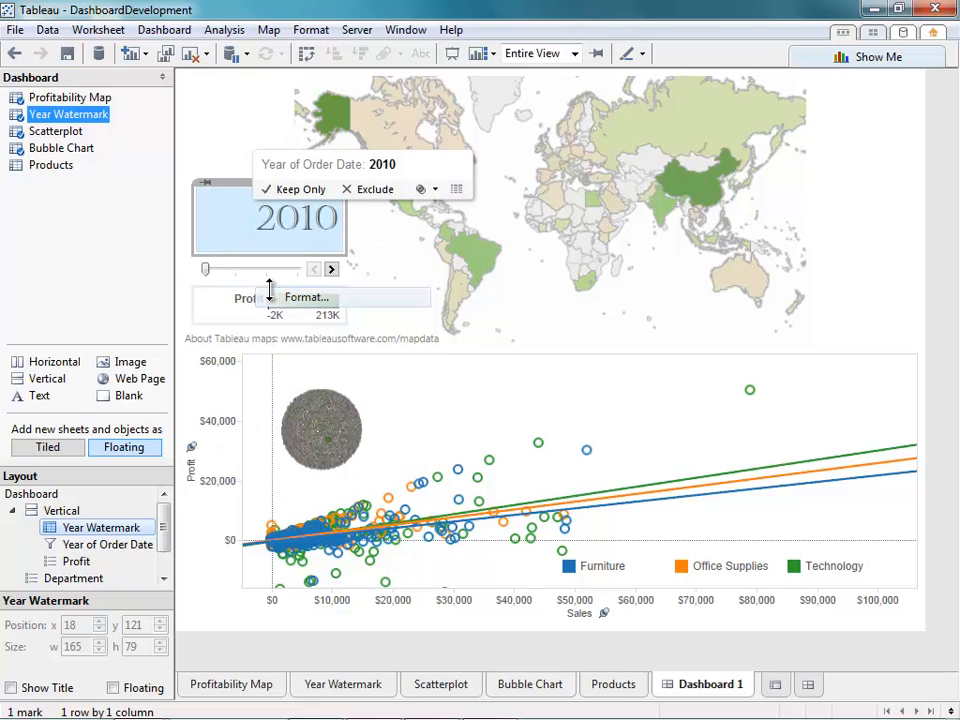
pyautogui.click(27, 99)
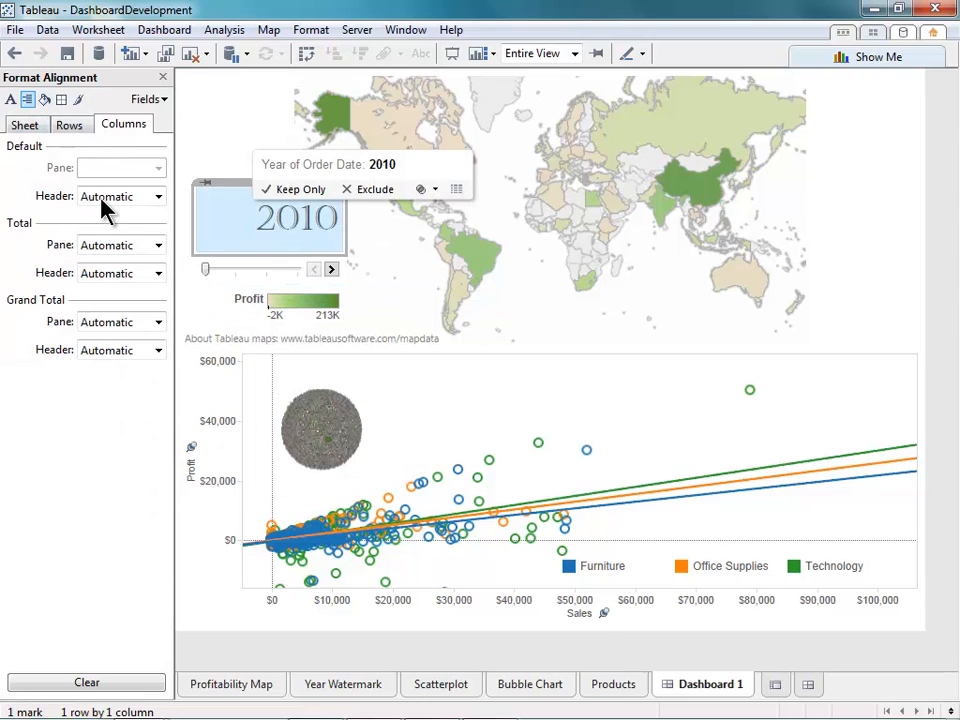
pyautogui.click(30, 126)
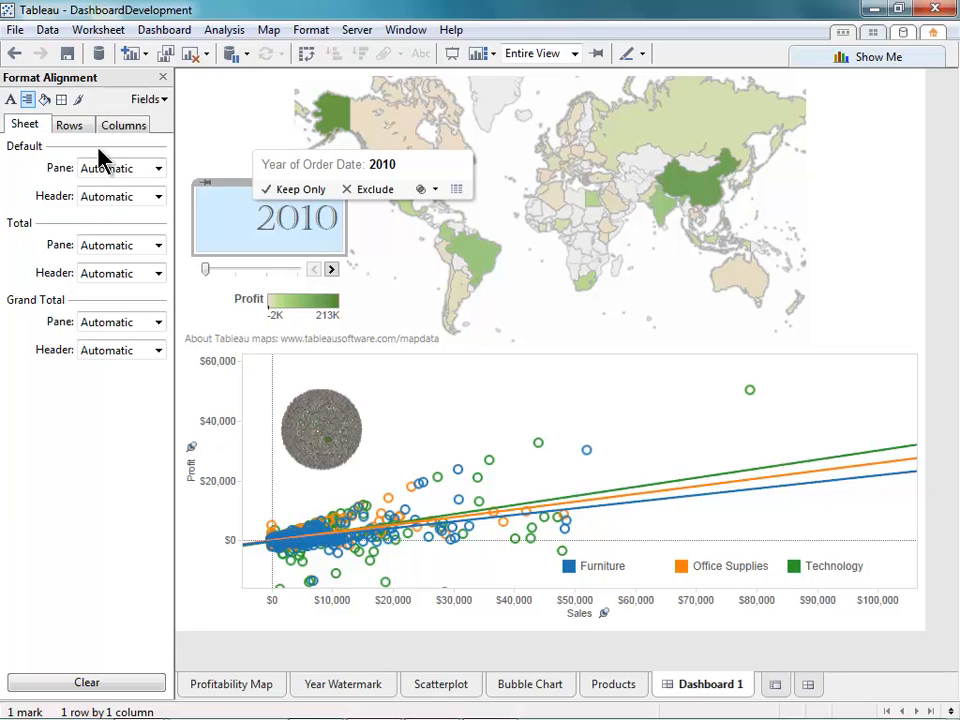
pyautogui.click(158, 168)
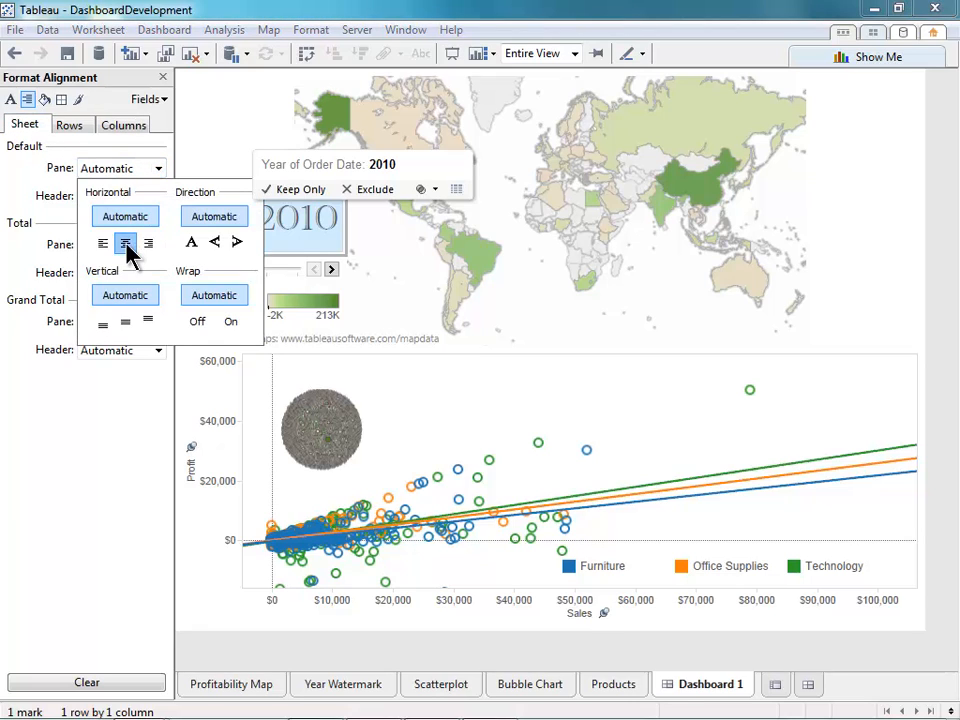
pyautogui.click(126, 243)
pyautogui.click(153, 166)
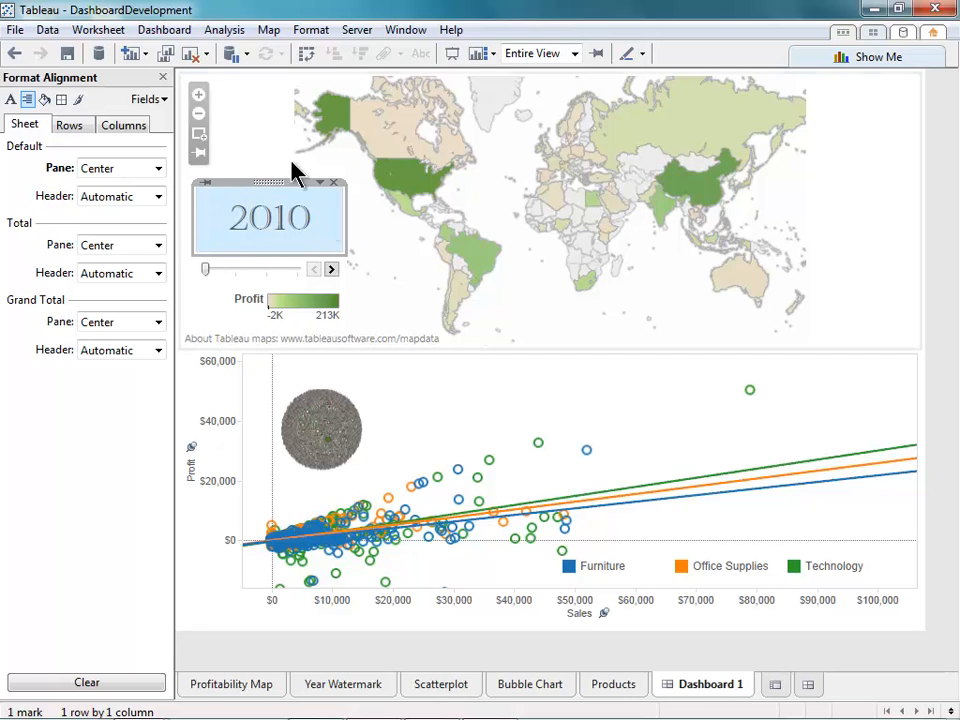
# Set the Year Watermark's row divider and column divider pane borders to None and close the formatting options.
pyautogui.click(44, 103)
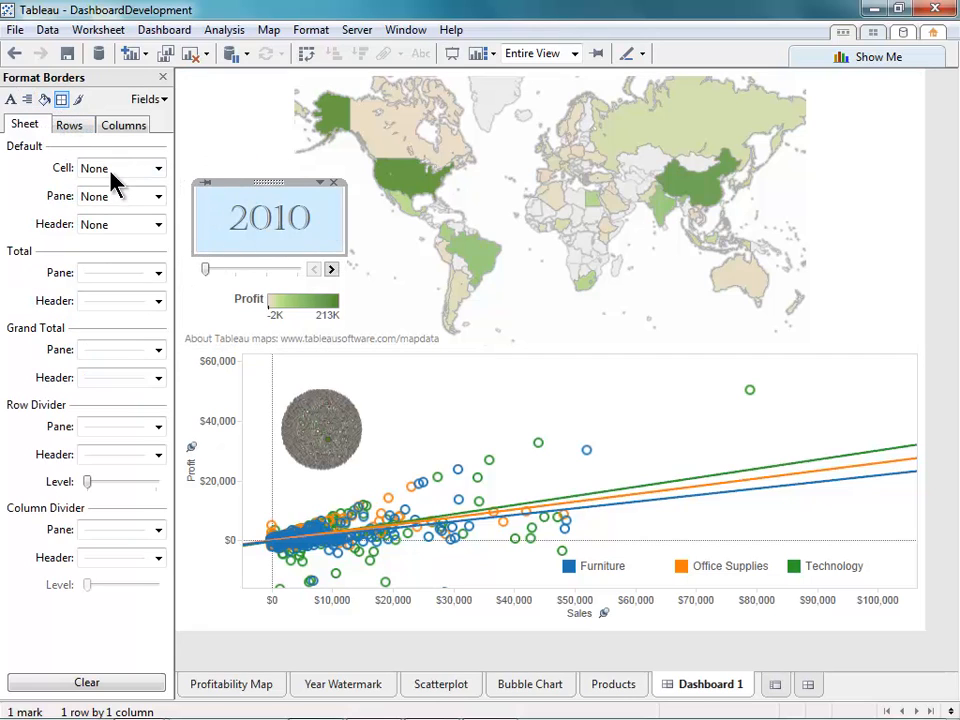
pyautogui.click(130, 428)
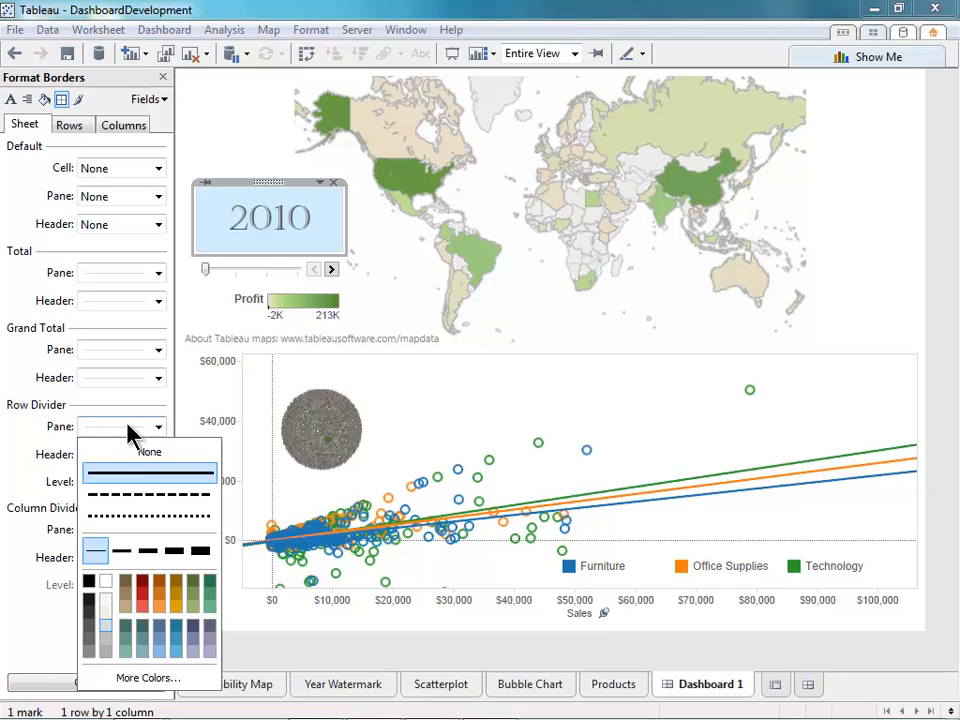
pyautogui.click(133, 463)
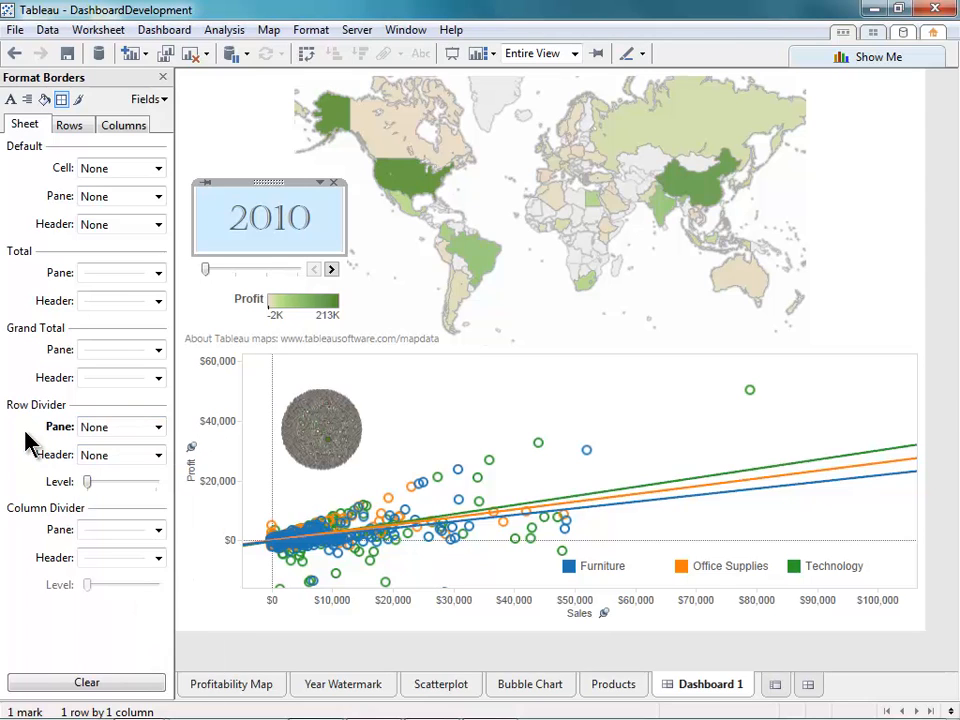
pyautogui.click(110, 530)
pyautogui.click(168, 280)
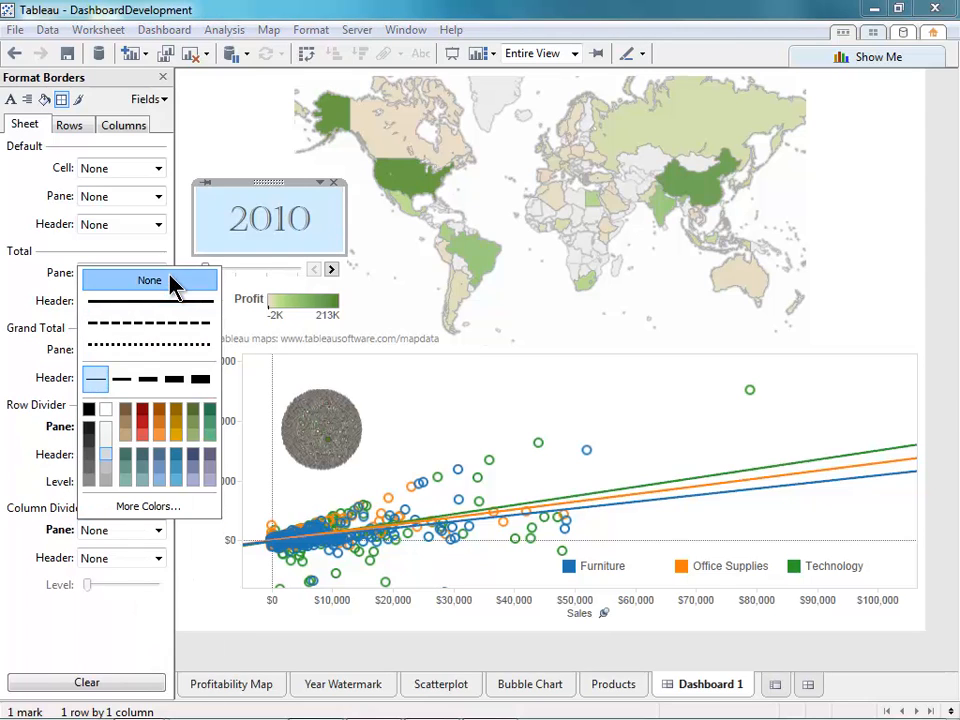
pyautogui.click(163, 77)
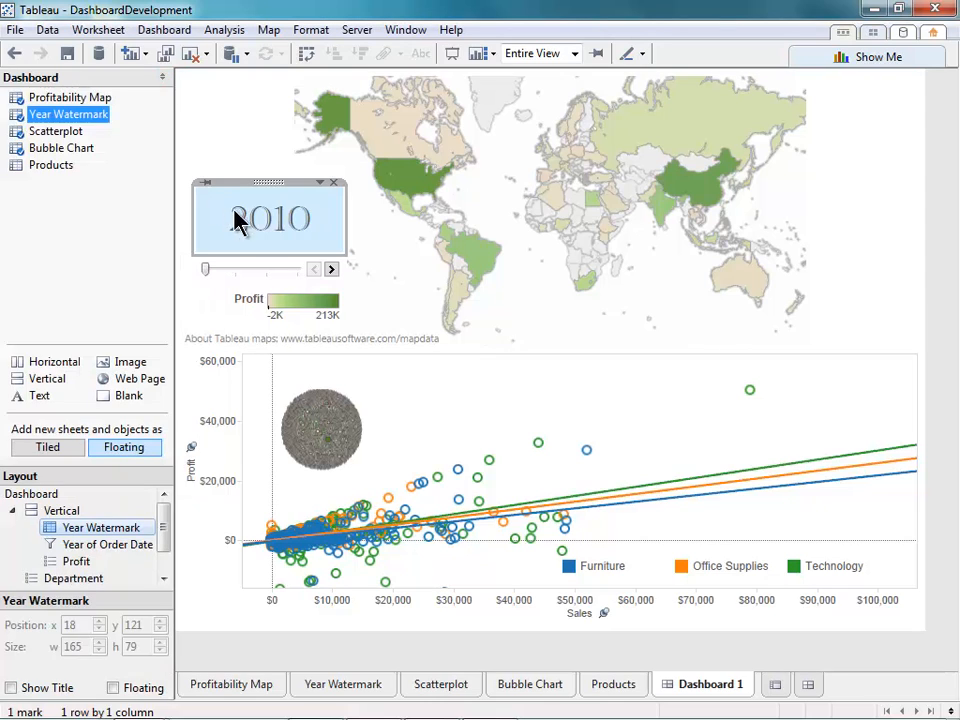
# Advance the year filter through 2011 to 2012 and check that the watermark and charts update together.
pyautogui.click(255, 145)
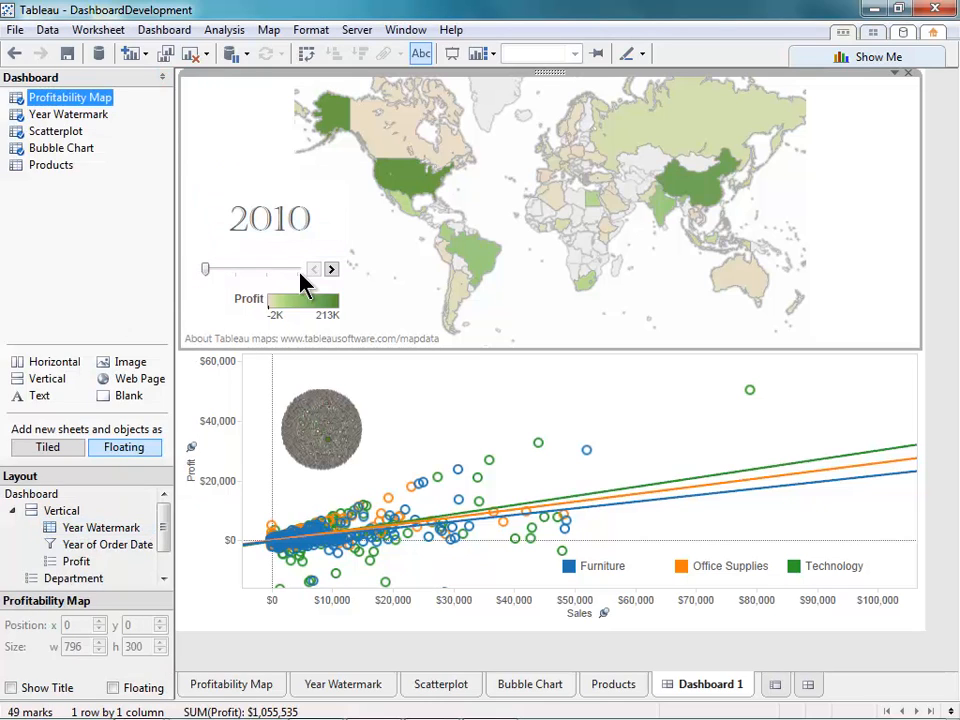
pyautogui.click(331, 269)
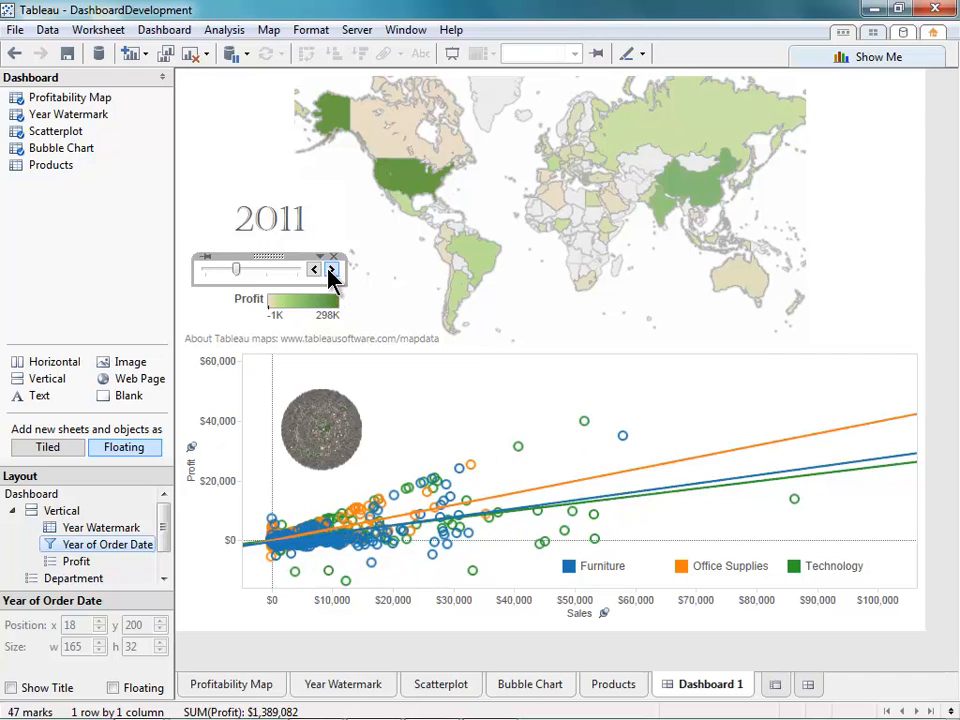
pyautogui.click(319, 269)
pyautogui.click(319, 240)
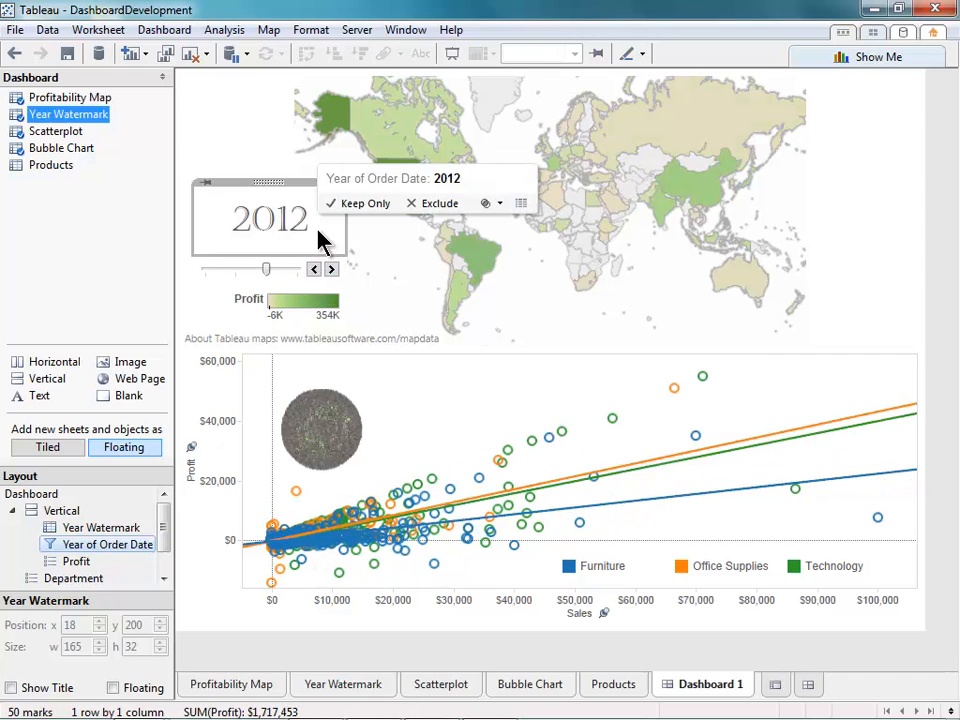
# Set the transparency of the Year Watermark sheet's mark color to 60% and return to Dashboard 1.
pyautogui.click(316, 183)
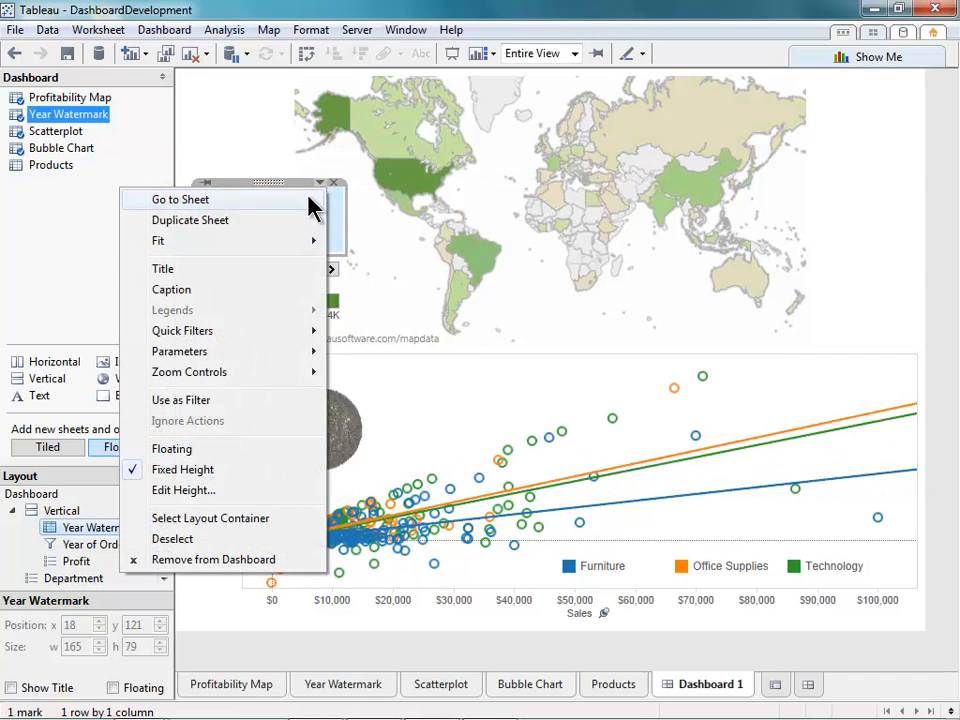
pyautogui.click(311, 199)
pyautogui.click(204, 280)
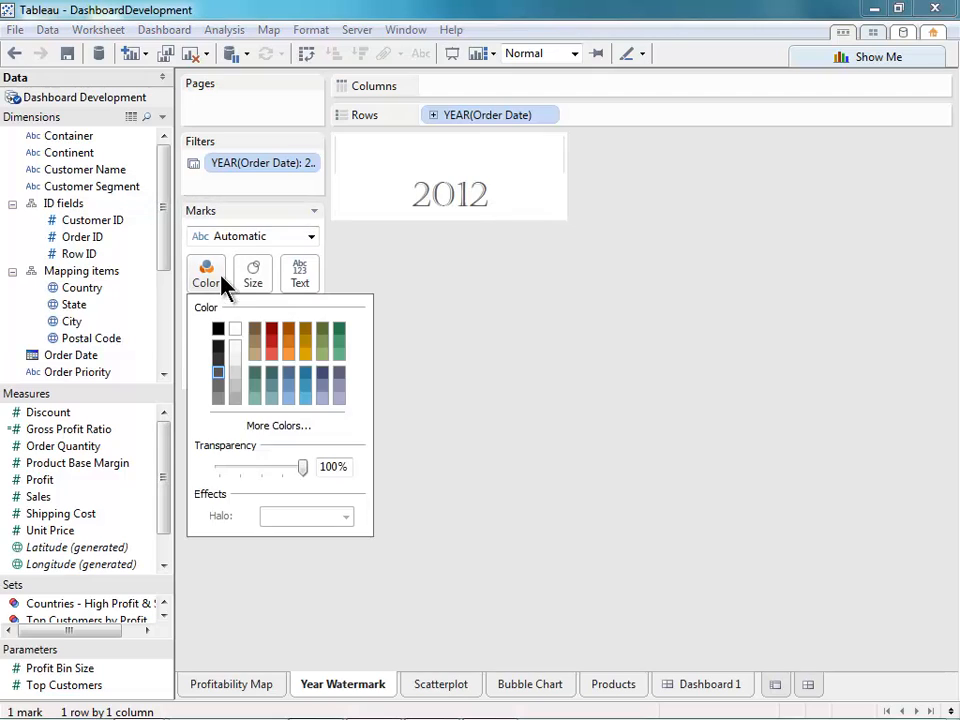
pyautogui.click(266, 466)
pyautogui.click(266, 466)
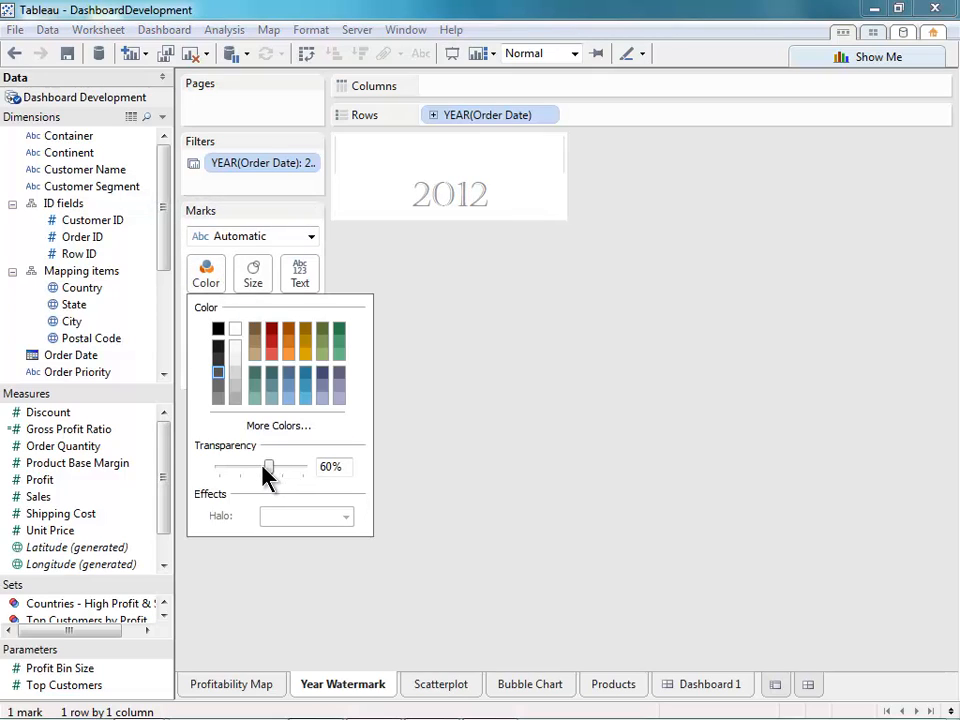
pyautogui.click(515, 542)
pyautogui.click(698, 685)
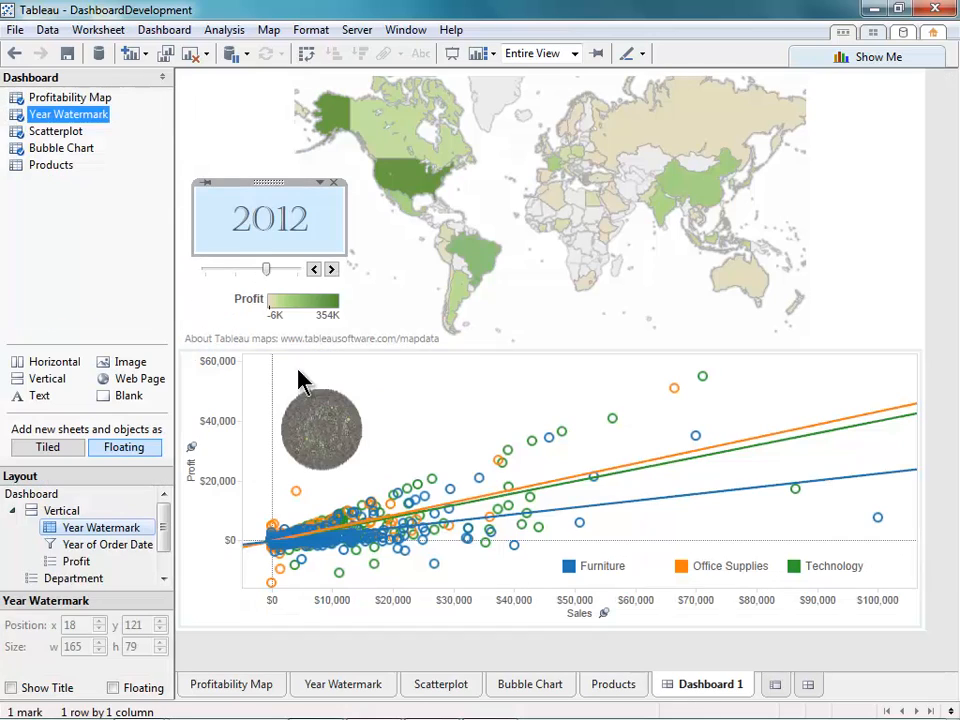
pyautogui.click(240, 162)
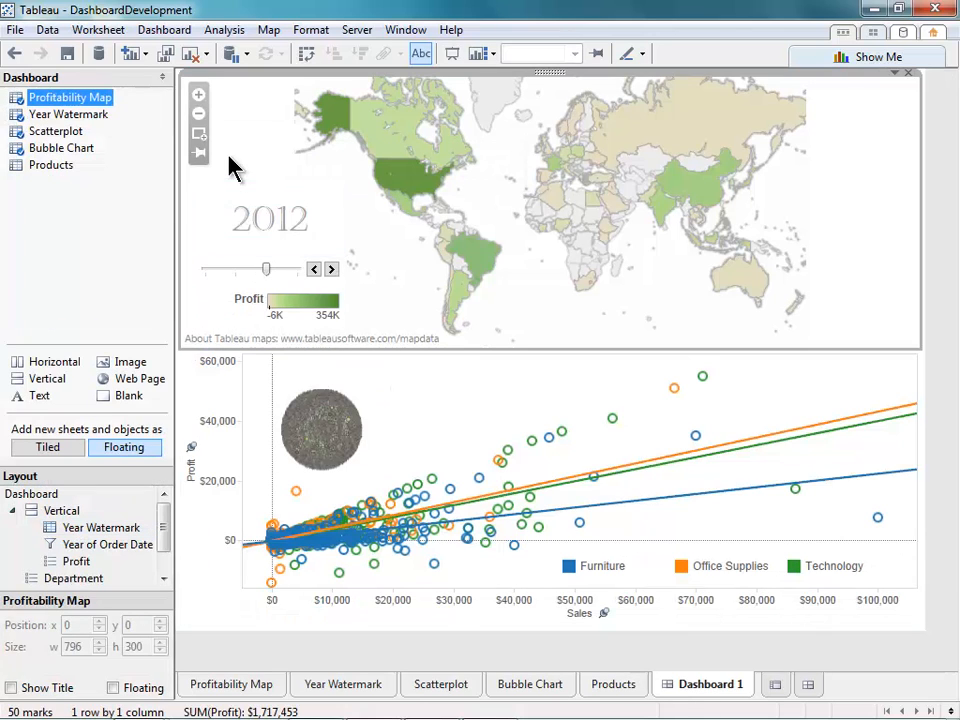
# Set the Year Watermark's default pane font size to 48 and close the font formatting options.
pyautogui.click(311, 221)
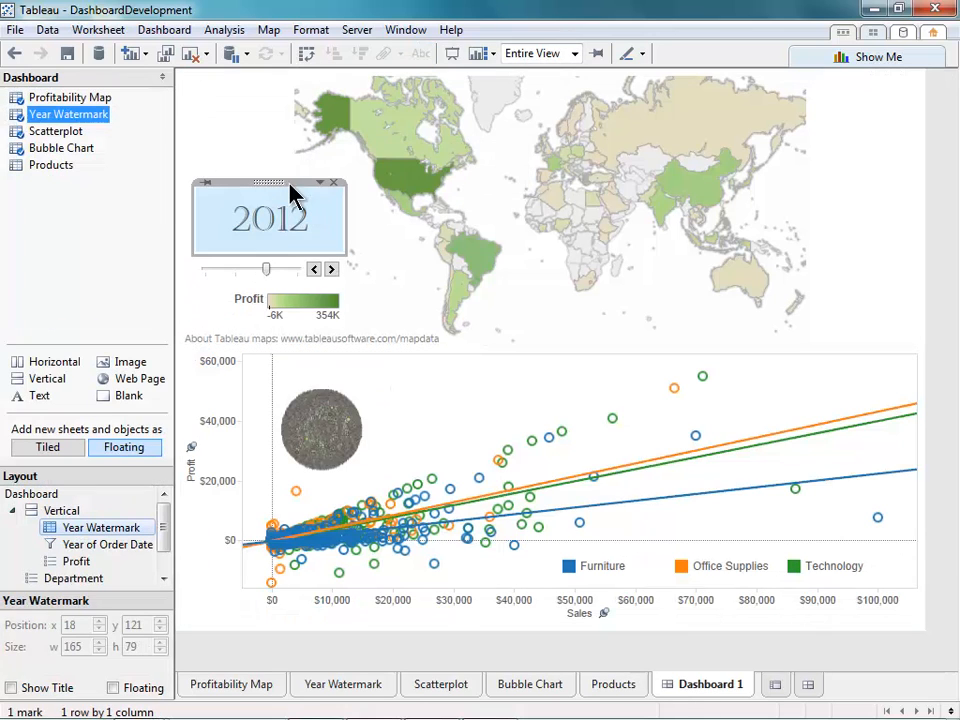
pyautogui.rightClick(295, 198)
pyautogui.click(326, 279)
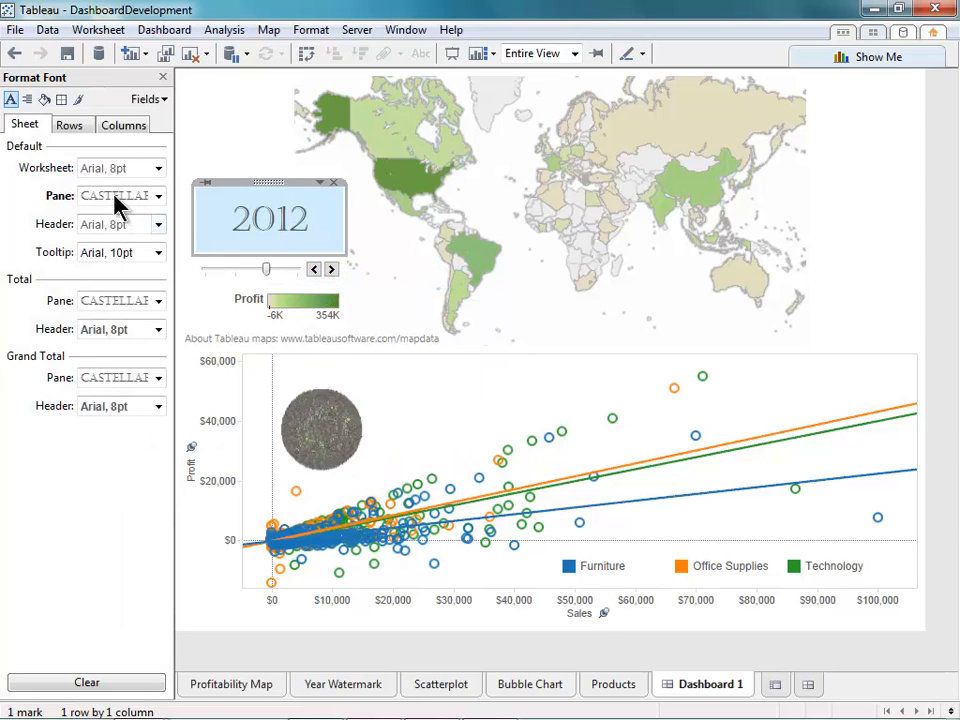
pyautogui.click(158, 196)
pyautogui.click(127, 250)
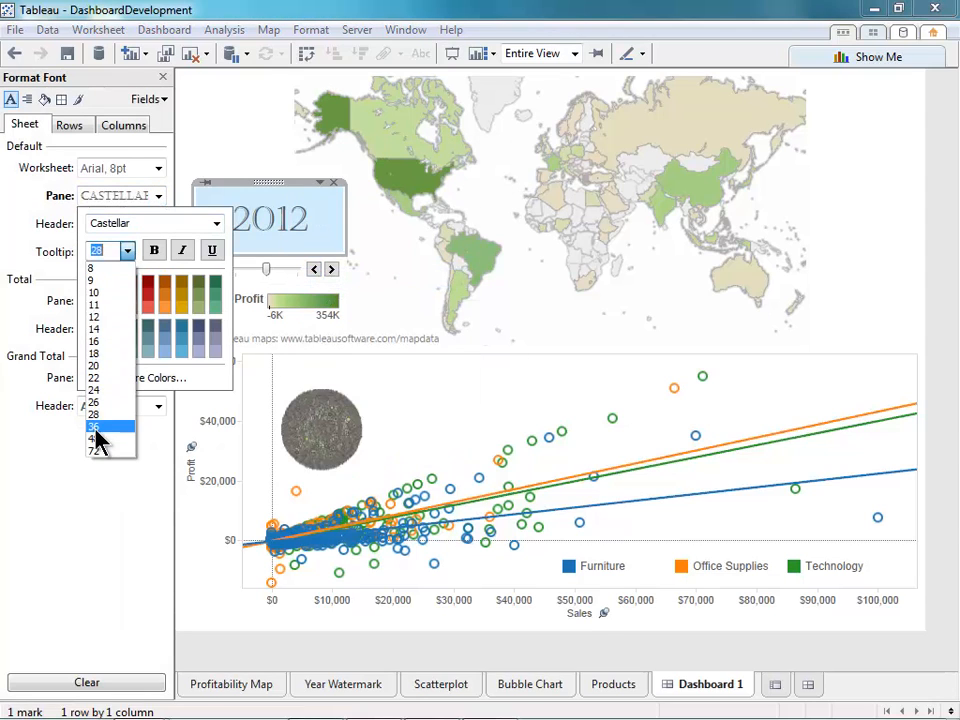
pyautogui.click(98, 441)
pyautogui.click(390, 251)
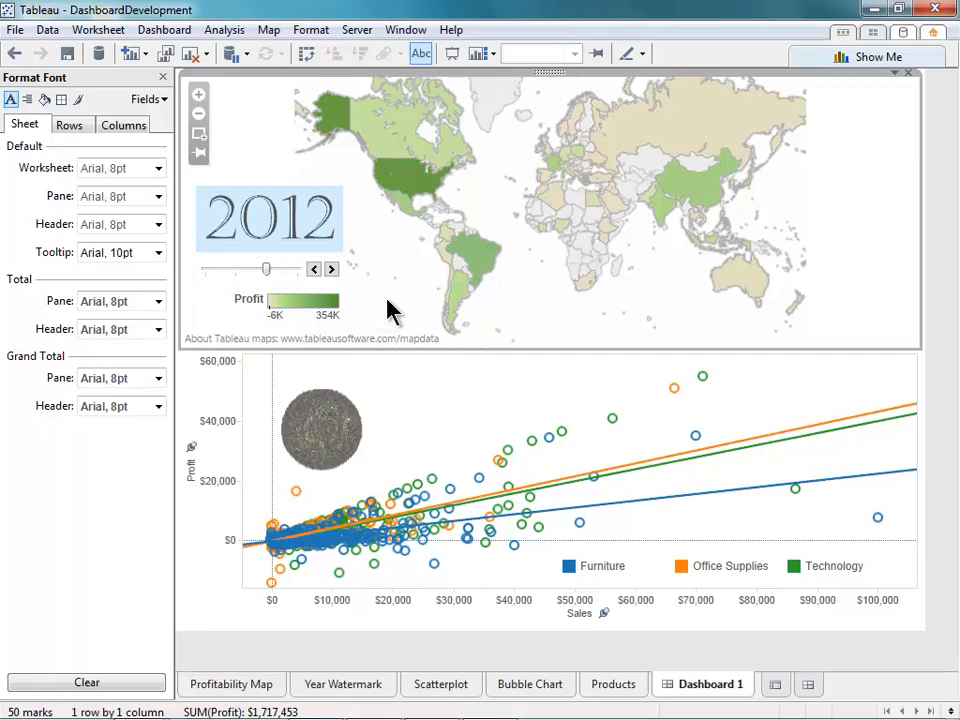
pyautogui.click(163, 77)
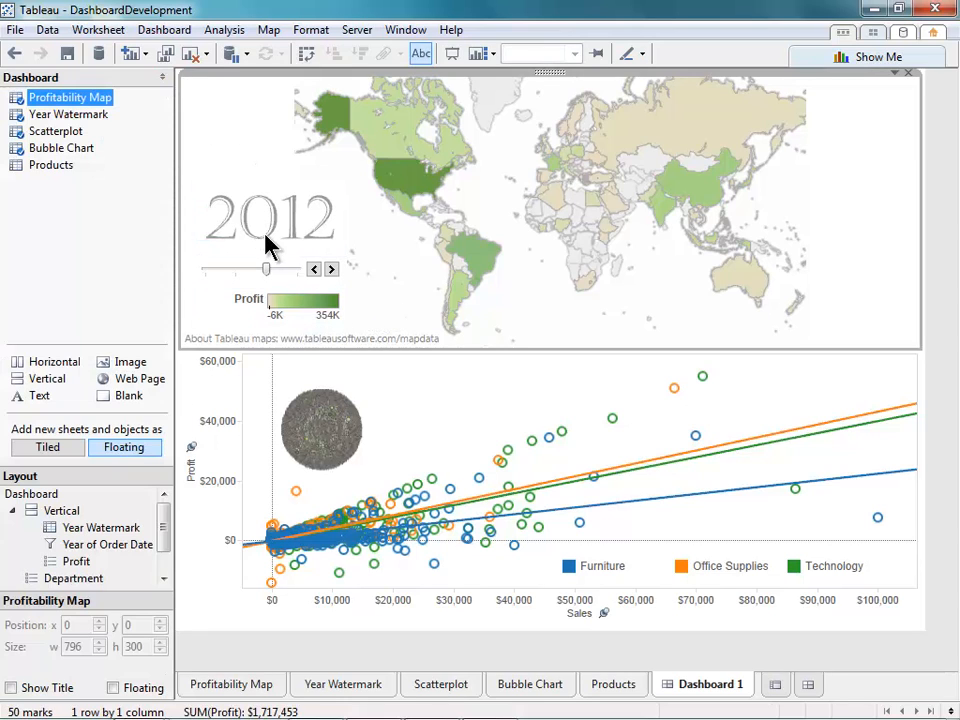
# Advance the year filter to 2013 and use the Profitability Map as a filter for the dashboard.
pyautogui.click(333, 272)
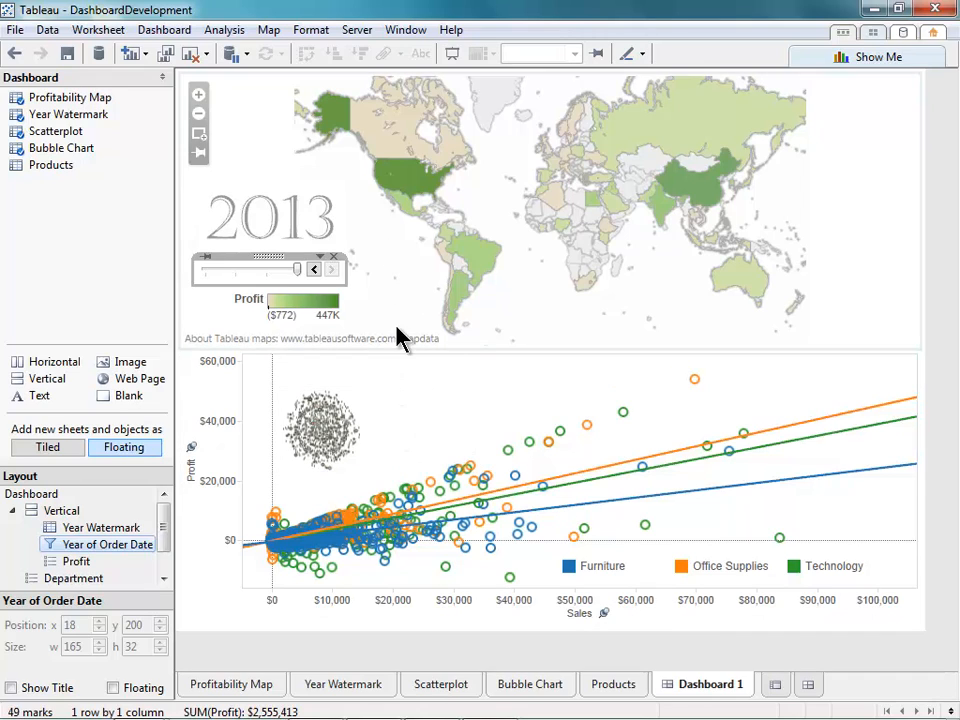
pyautogui.click(450, 315)
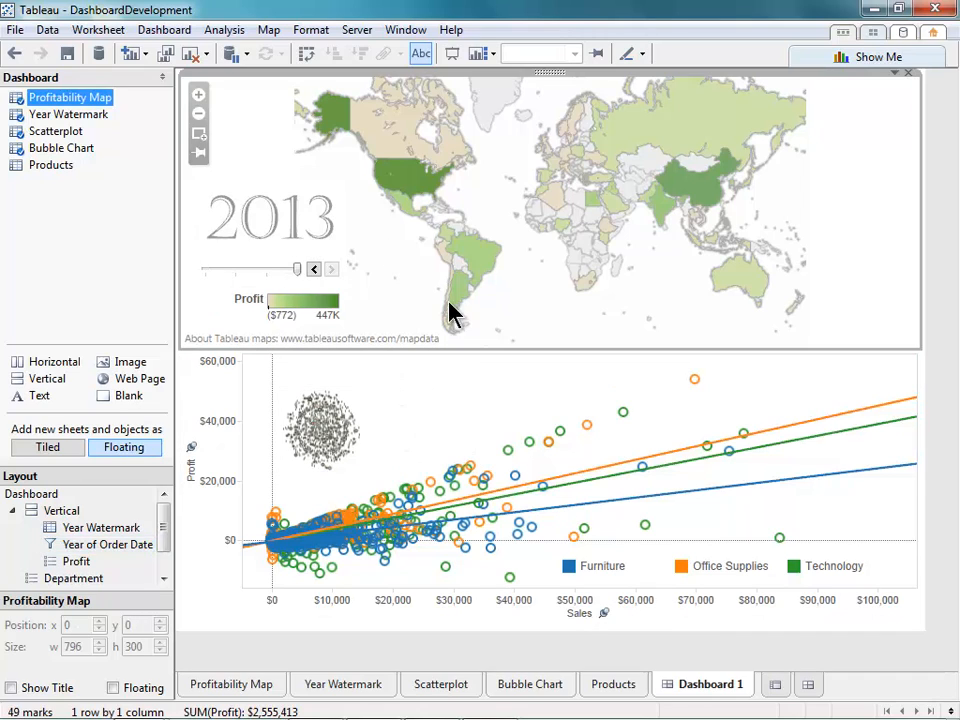
pyautogui.click(893, 76)
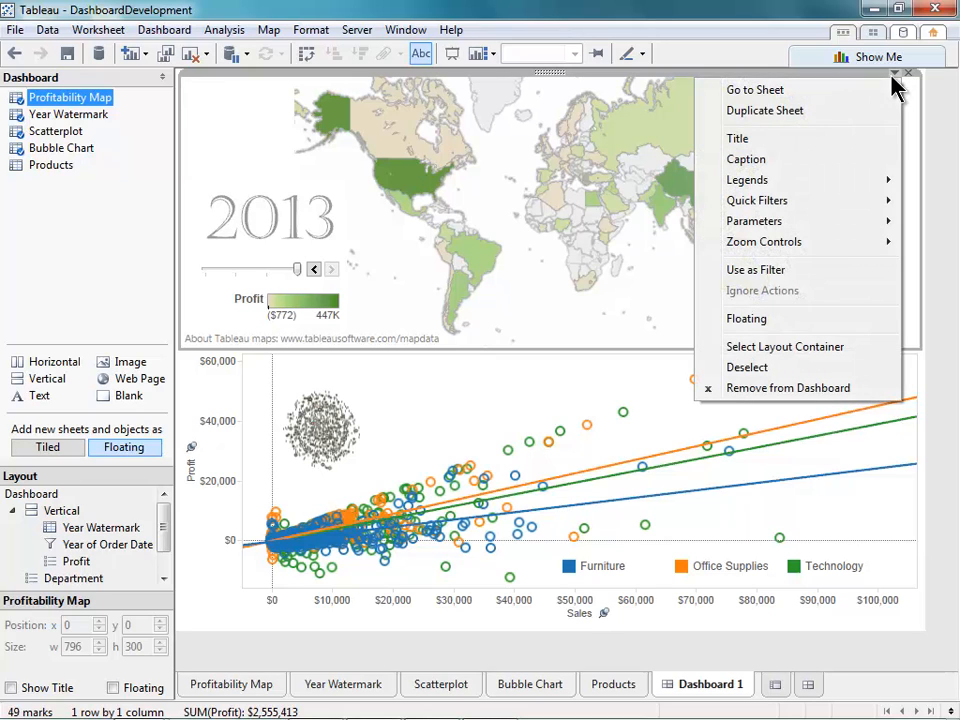
pyautogui.click(866, 272)
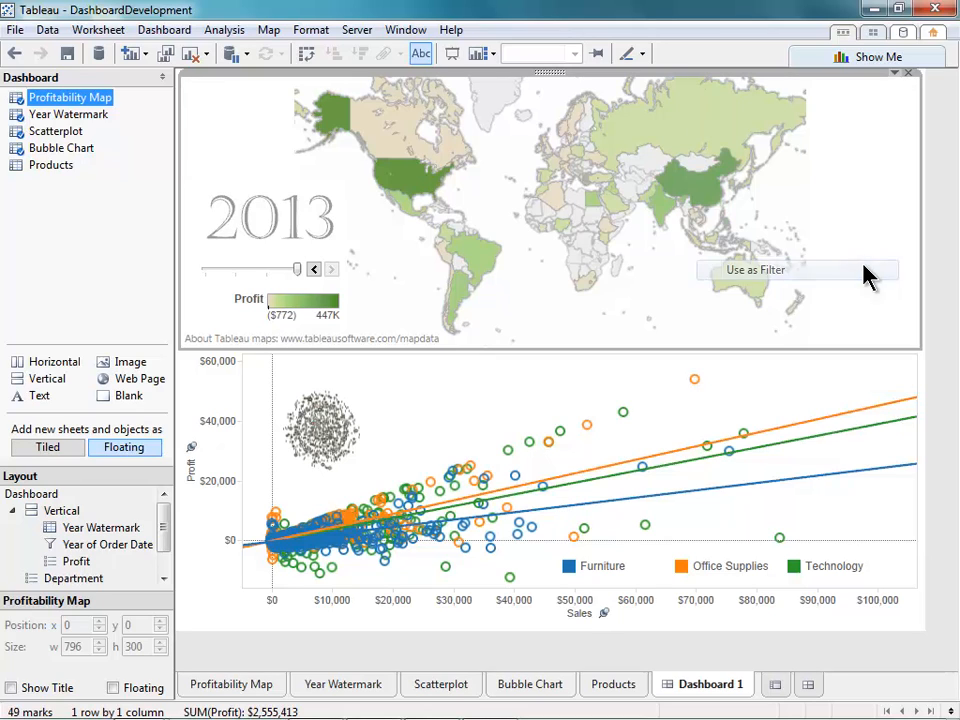
# Check the map filter by selecting the United States and Brazil in turn, and clear the selection.
pyautogui.click(411, 188)
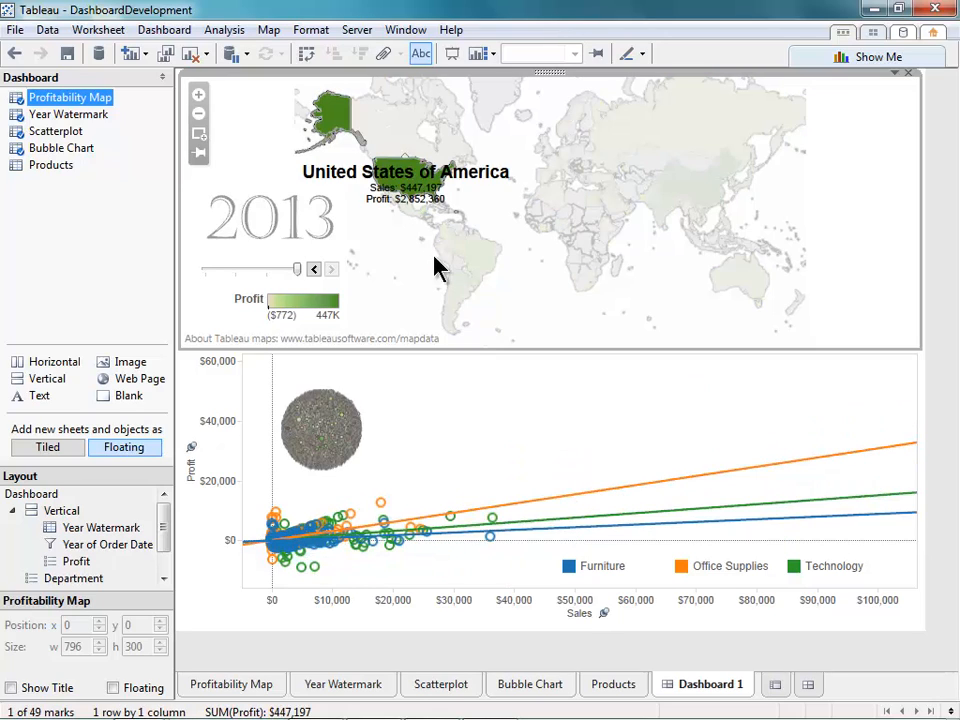
pyautogui.click(470, 262)
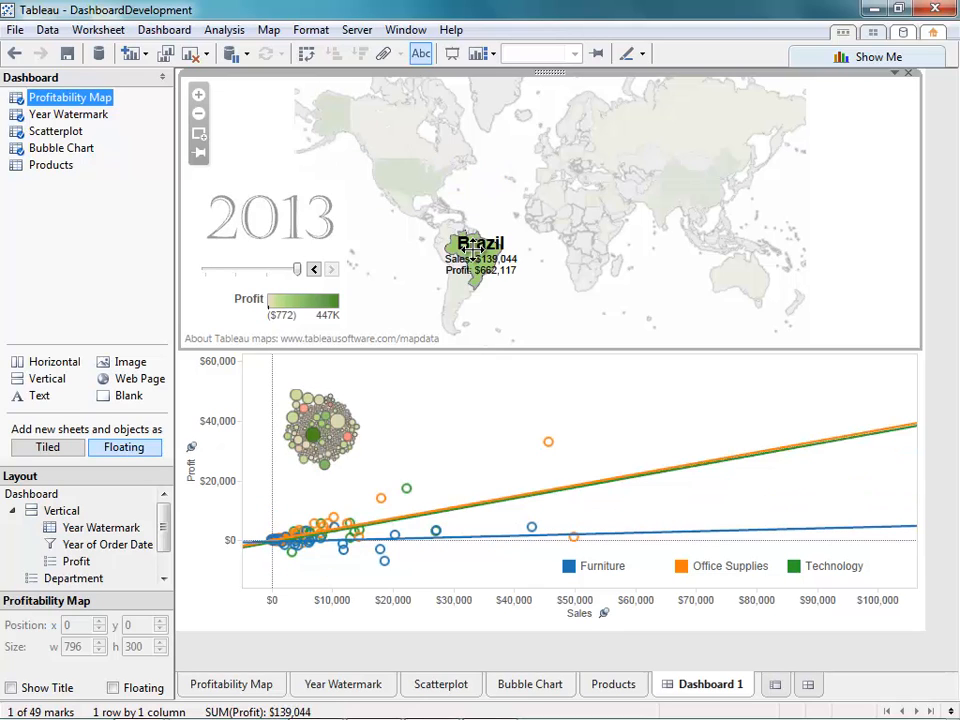
pyautogui.click(396, 253)
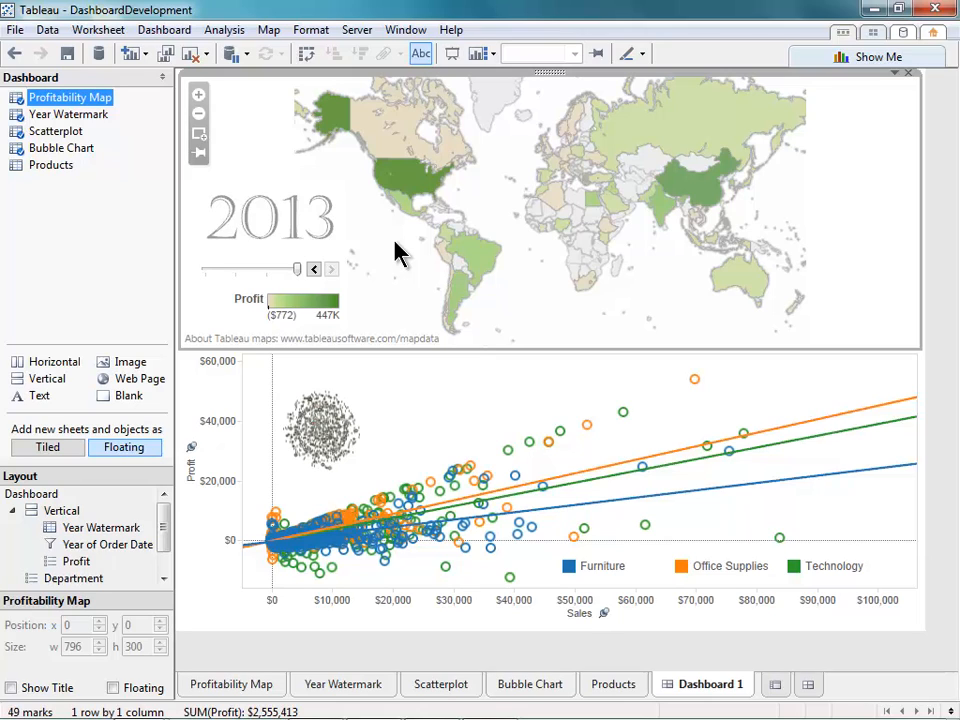
# Open the generated filter action of the dashboard for editing and rename it "Map Selection".
pyautogui.click(187, 33)
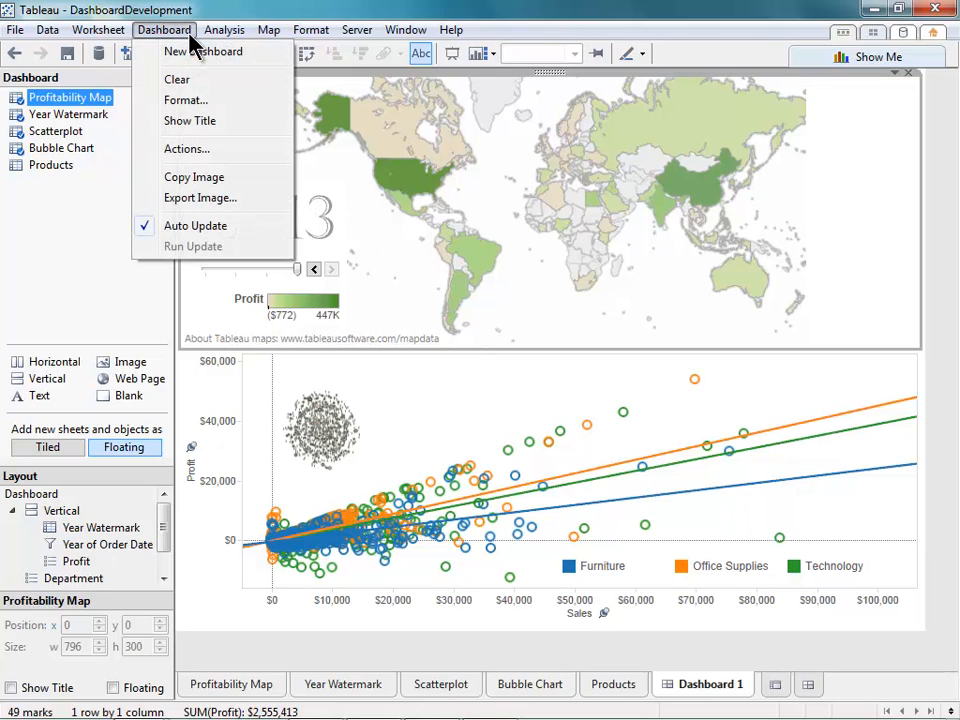
pyautogui.click(178, 152)
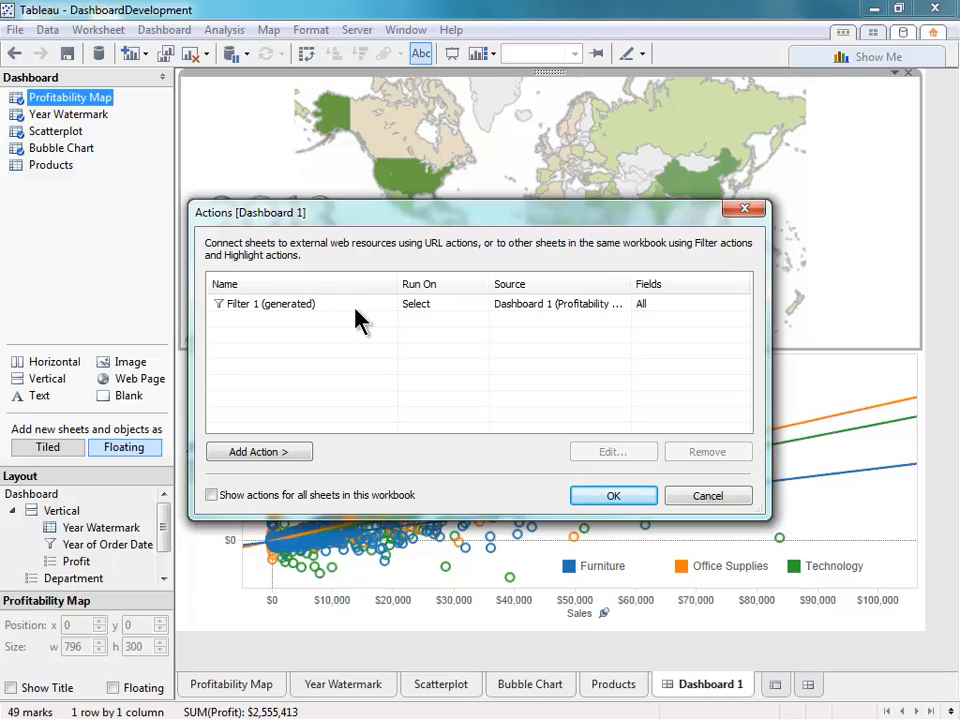
pyautogui.click(507, 312)
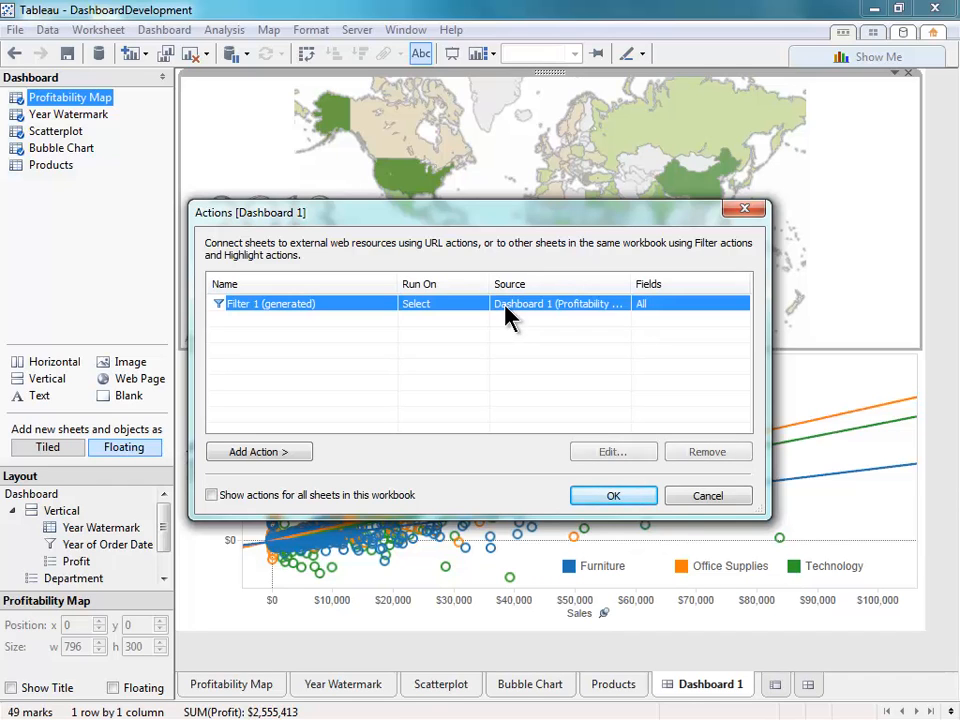
pyautogui.click(611, 452)
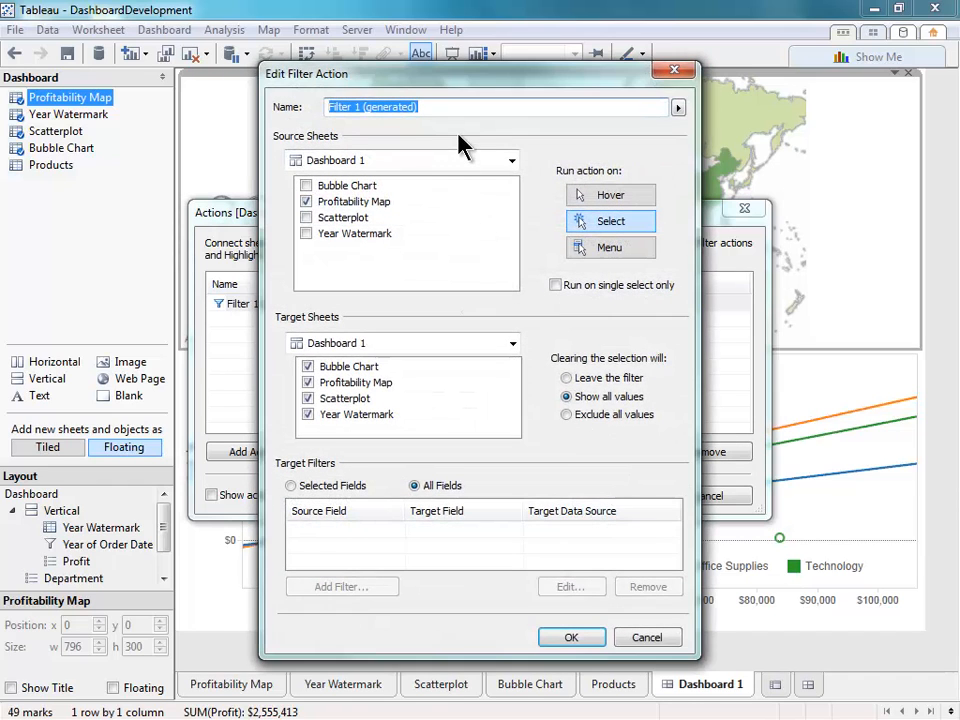
pyautogui.write('Map ')
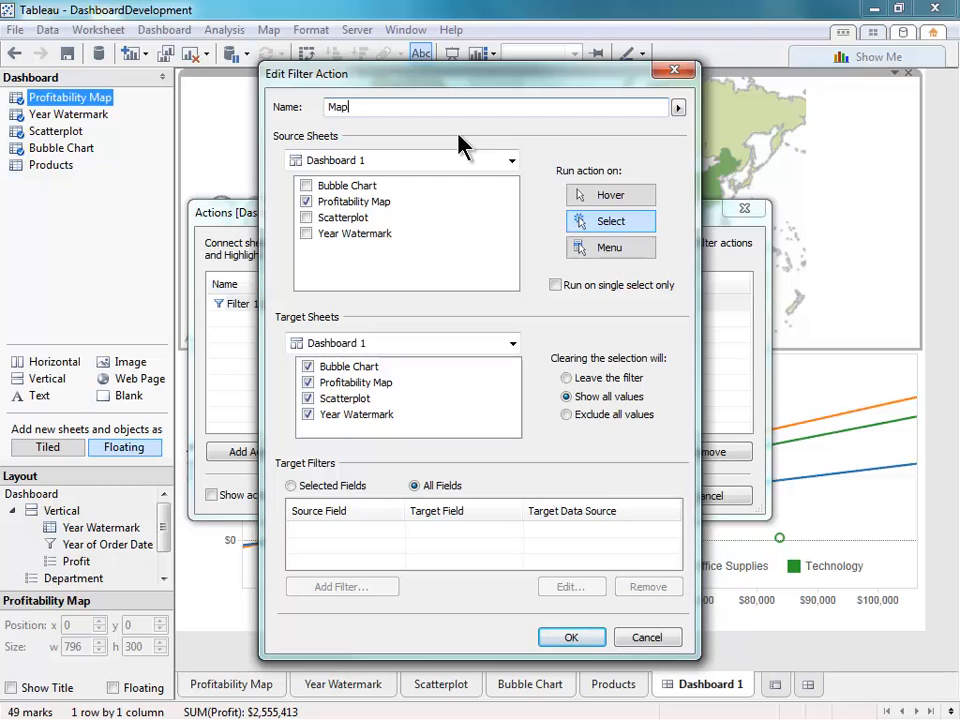
pyautogui.write('Selection')
# Exclude the Bubble Chart from the Map Selection action's target sheets and confirm the dashboard actions.
pyautogui.click(306, 201)
pyautogui.click(308, 367)
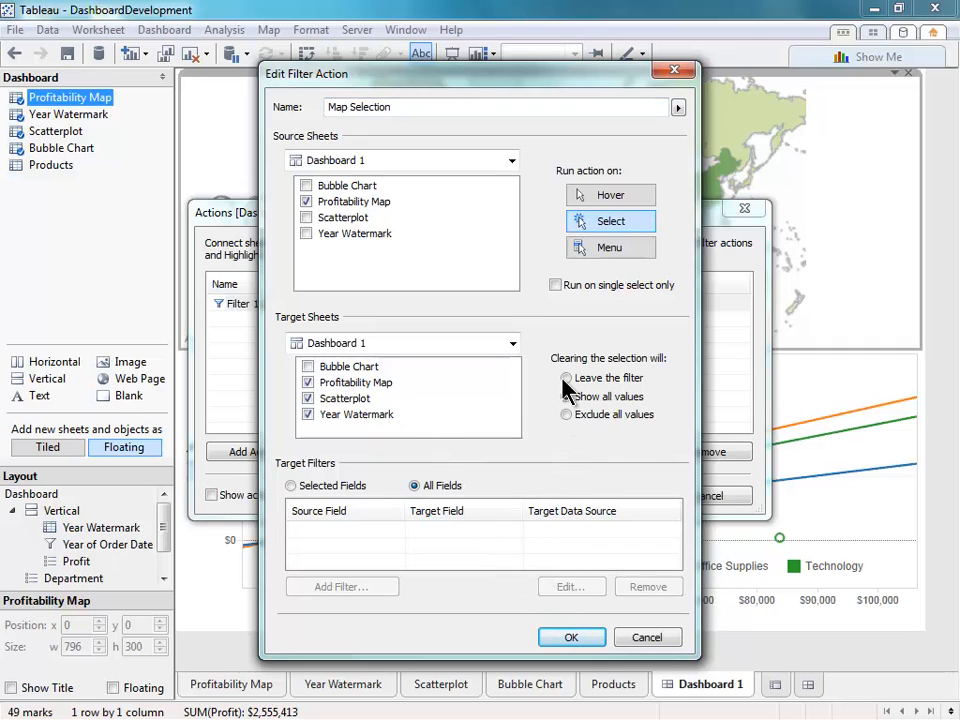
pyautogui.click(558, 286)
pyautogui.click(568, 636)
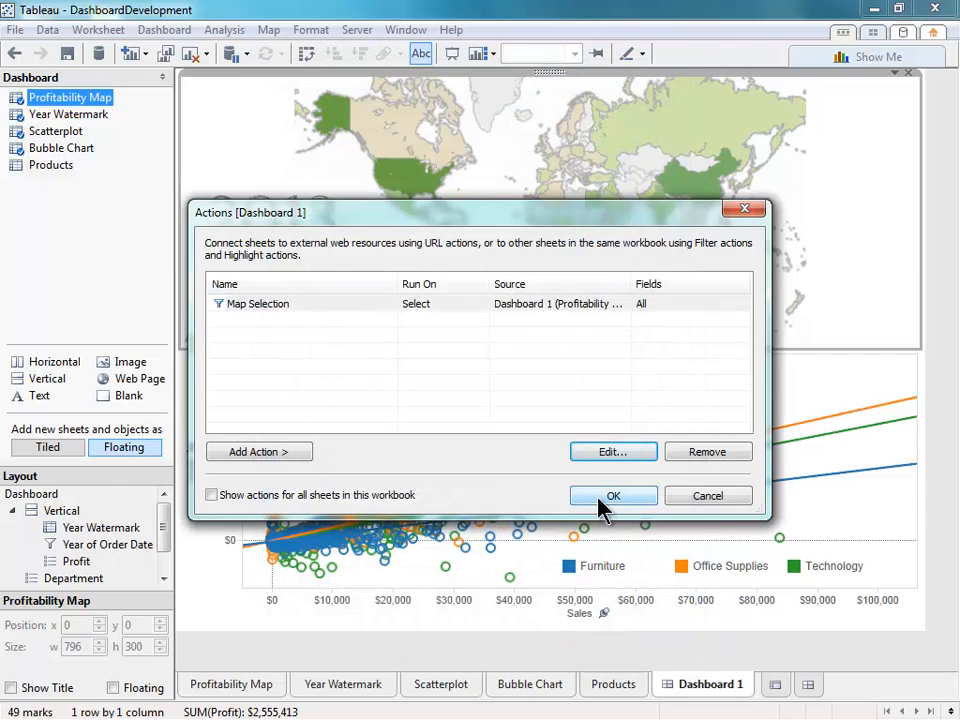
pyautogui.click(604, 507)
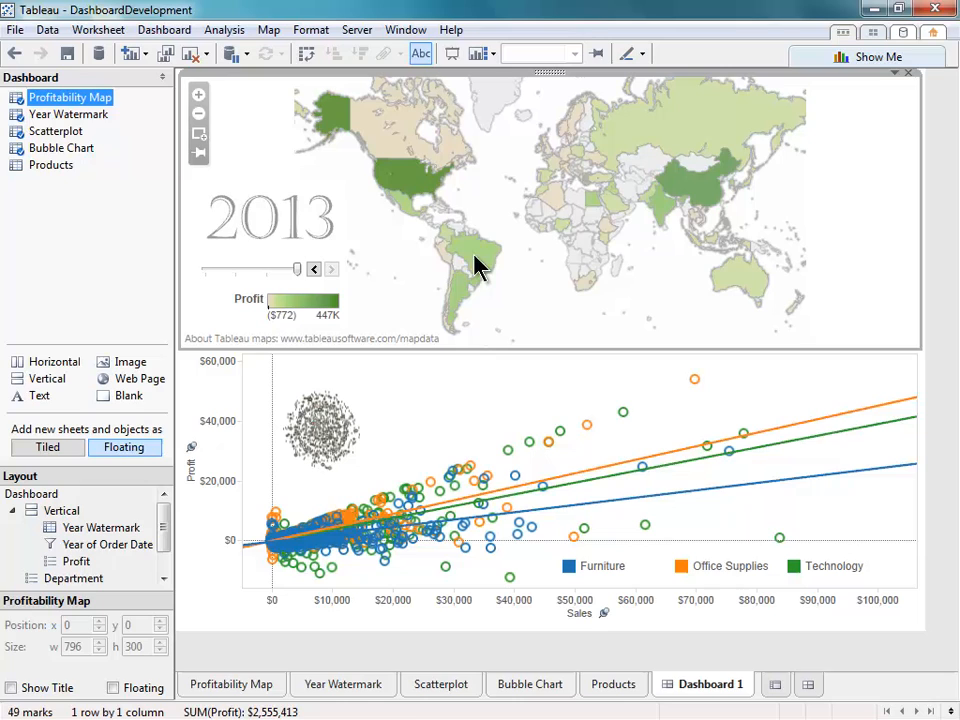
# Select the United States and Brazil on the map to check which charts the Map Selection action filters.
pyautogui.click(419, 186)
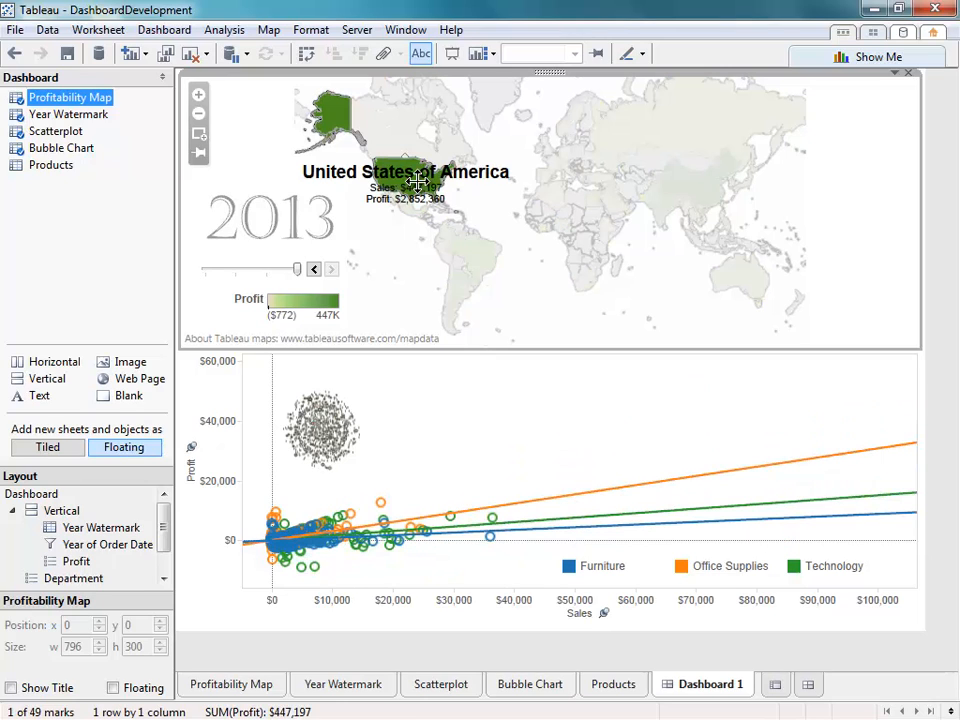
pyautogui.click(463, 241)
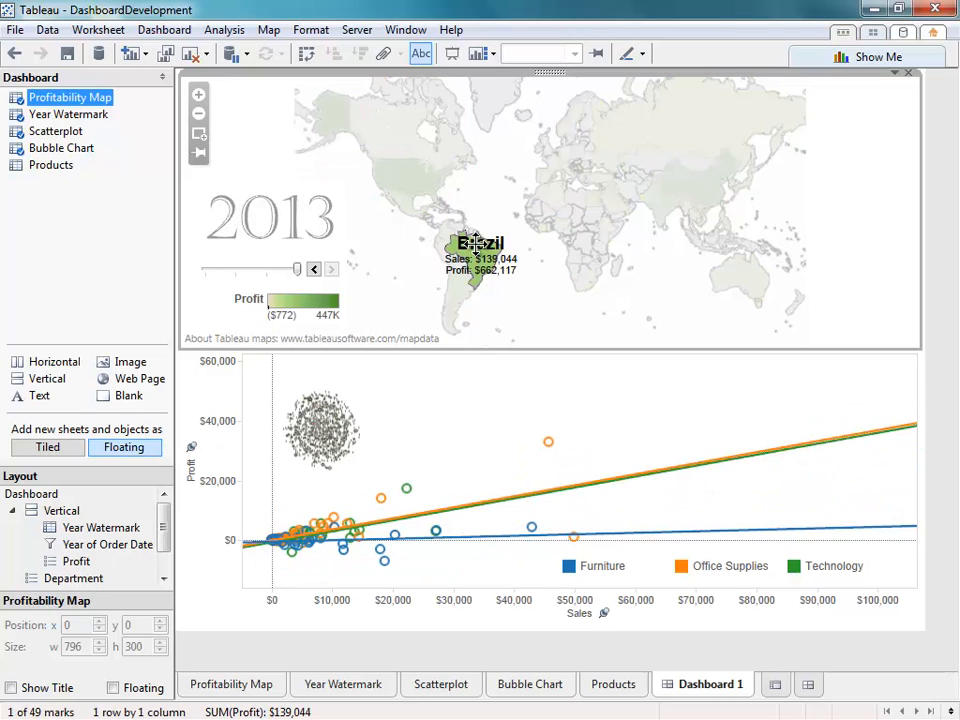
pyautogui.moveTo(345, 410)
pyautogui.click(470, 424)
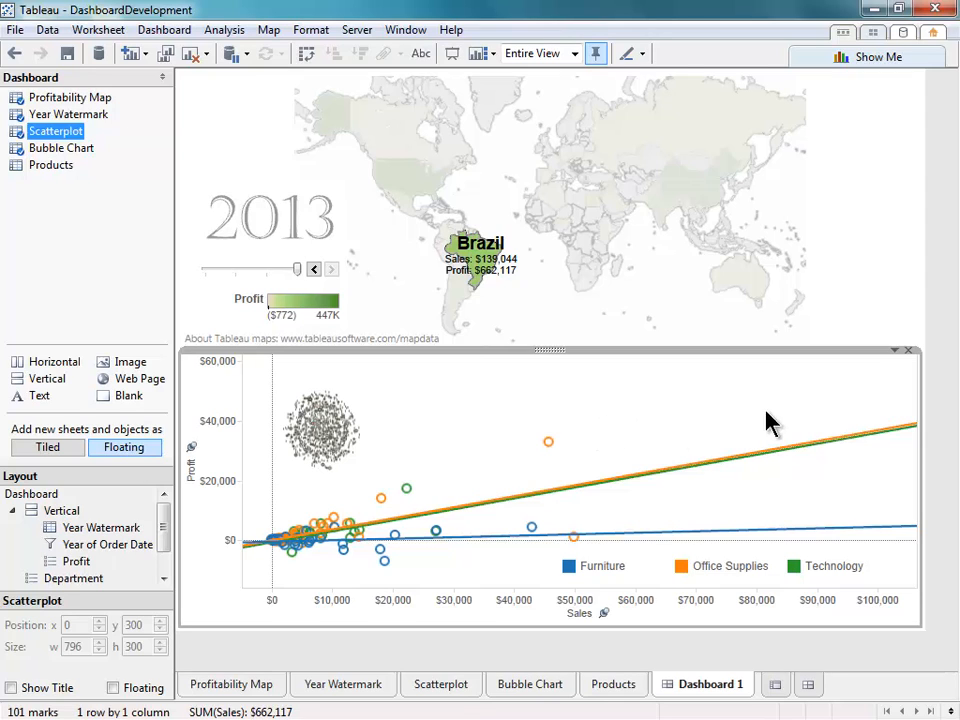
pyautogui.click(893, 350)
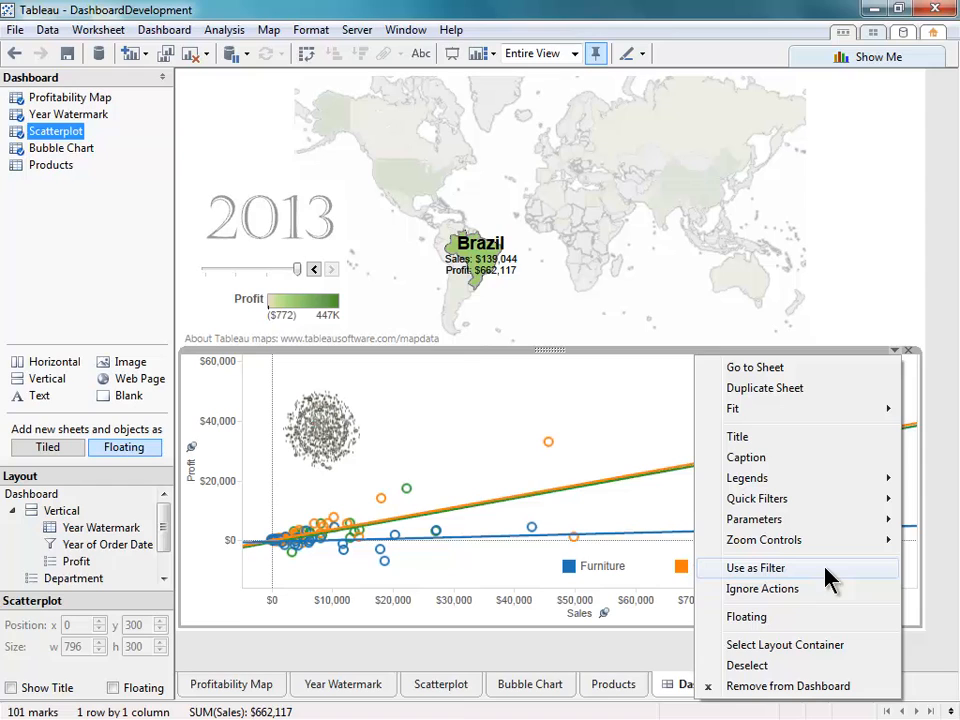
pyautogui.click(548, 441)
# Add a new filter action to the dashboard and name it "Scatterplot Selection".
pyautogui.click(185, 30)
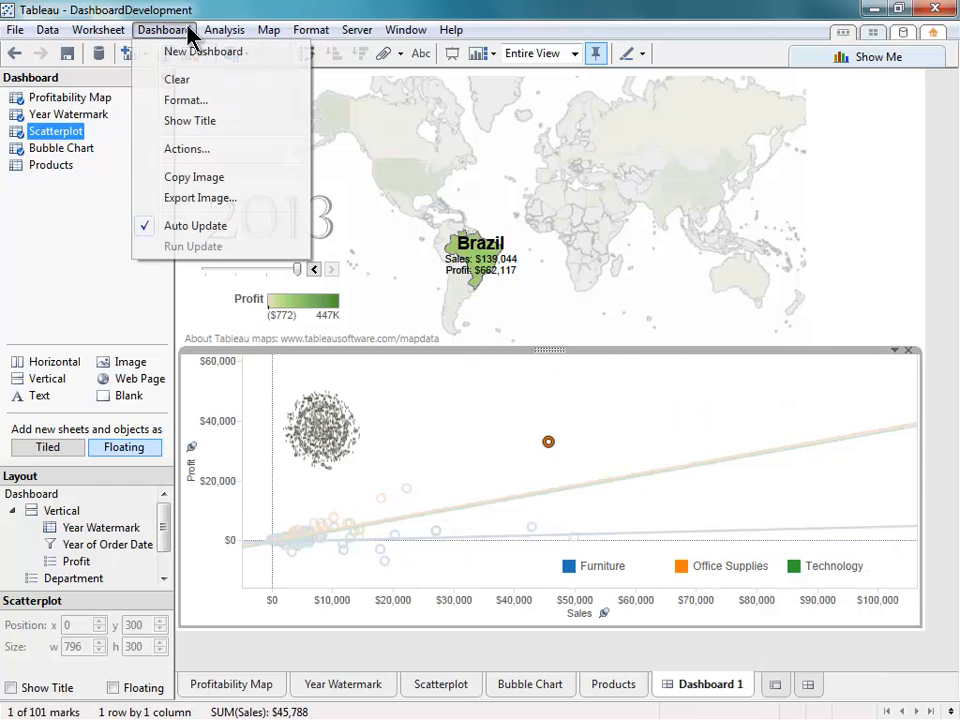
pyautogui.click(186, 150)
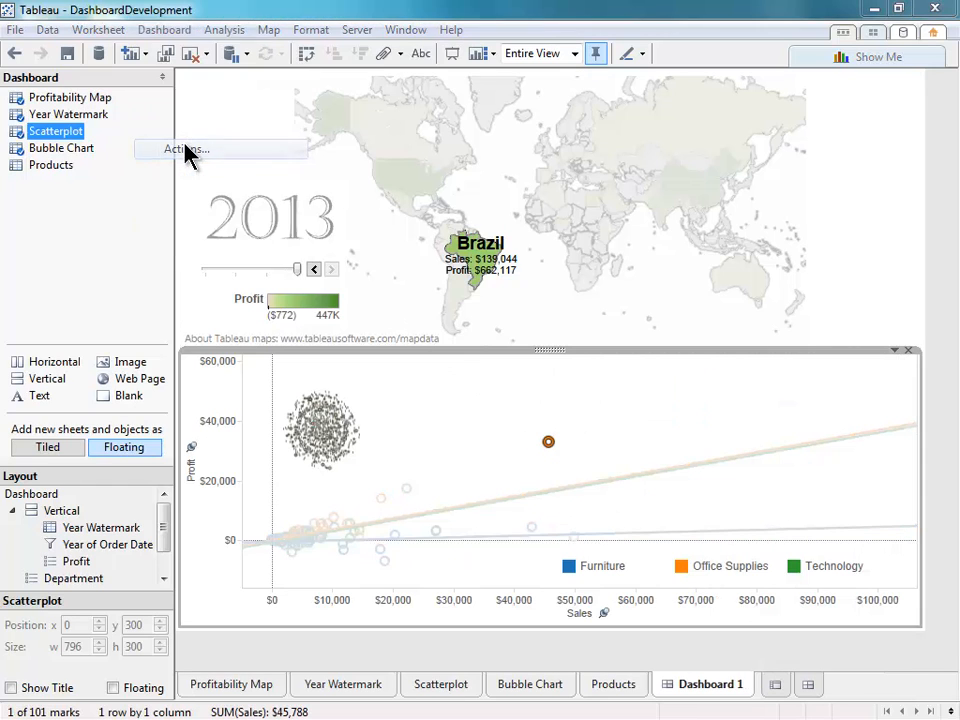
pyautogui.click(286, 459)
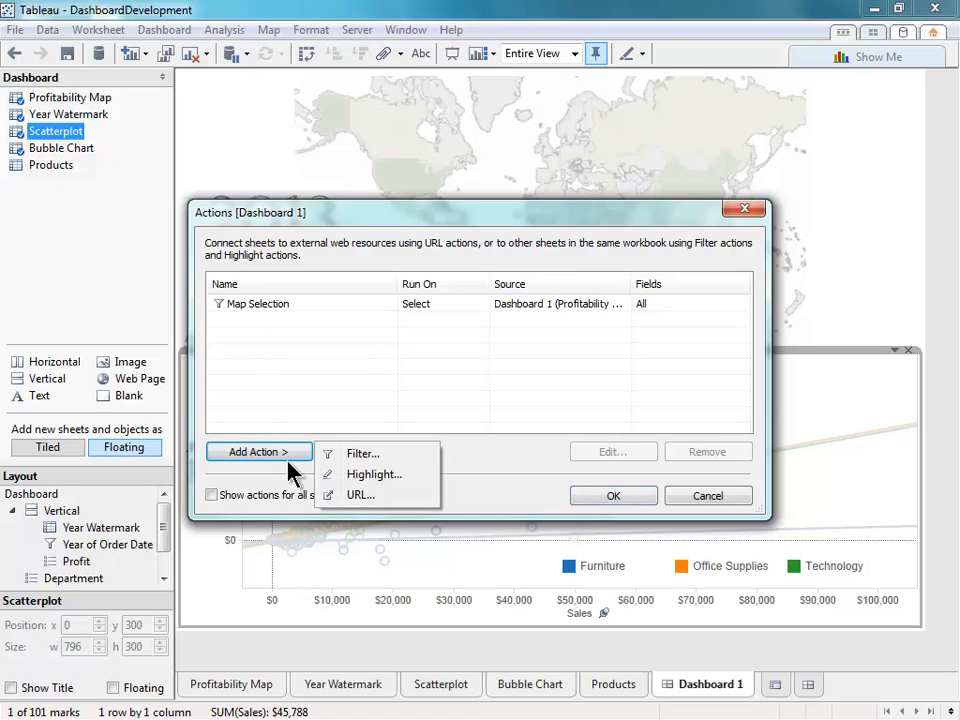
pyautogui.click(348, 461)
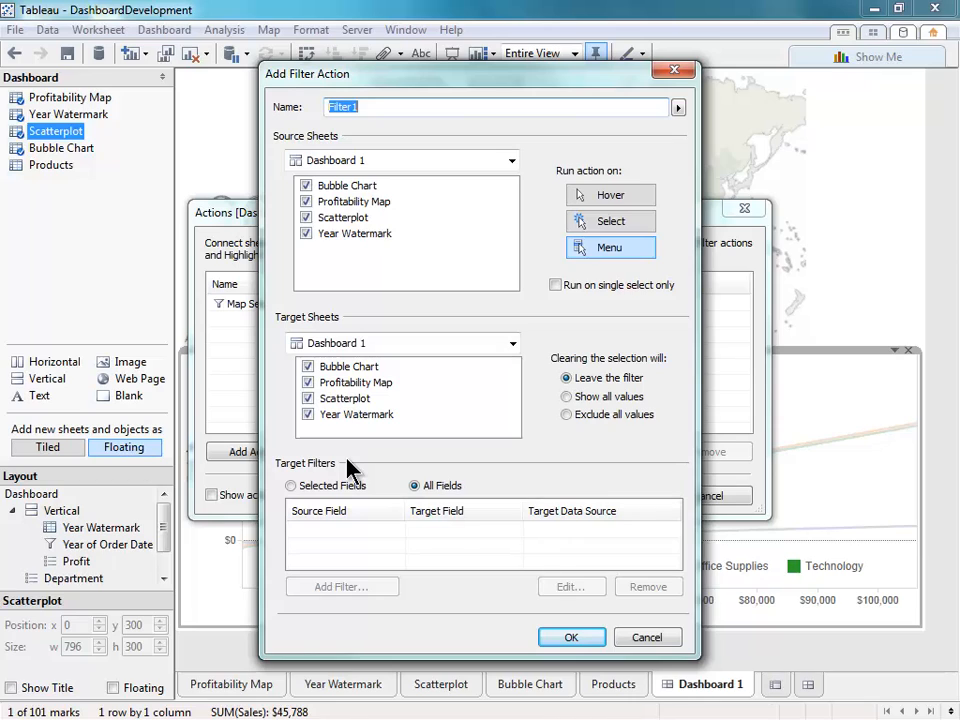
pyautogui.write('Scatterplot Selection')
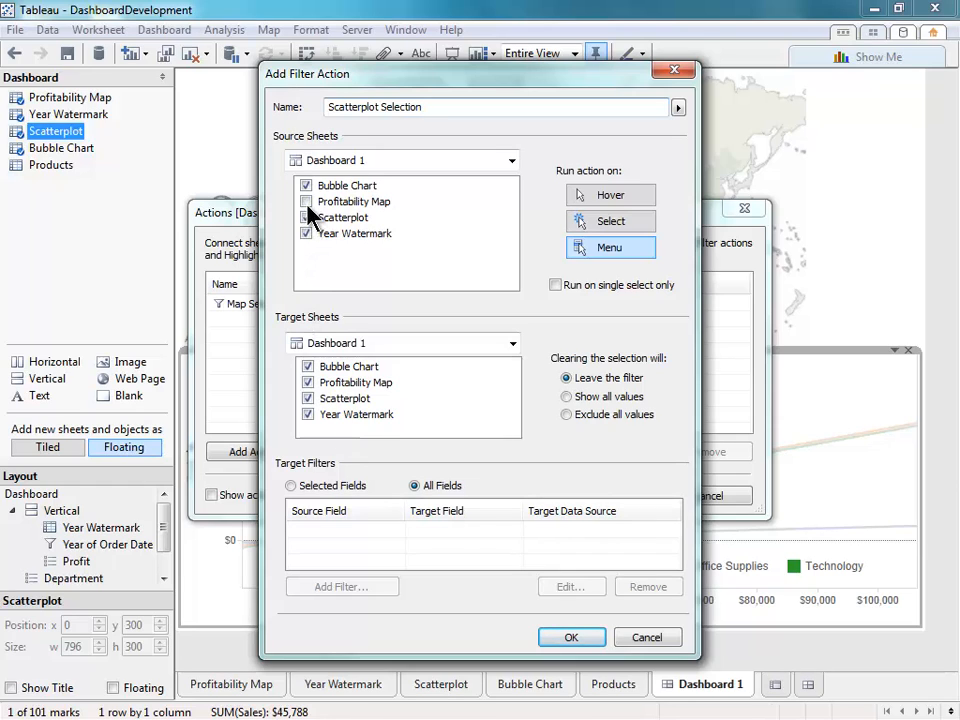
# Exclude Profitability Map, Bubble Chart and Year Watermark from the action's source sheets, keeping only Scatterplot.
pyautogui.click(307, 201)
pyautogui.click(306, 186)
pyautogui.click(306, 233)
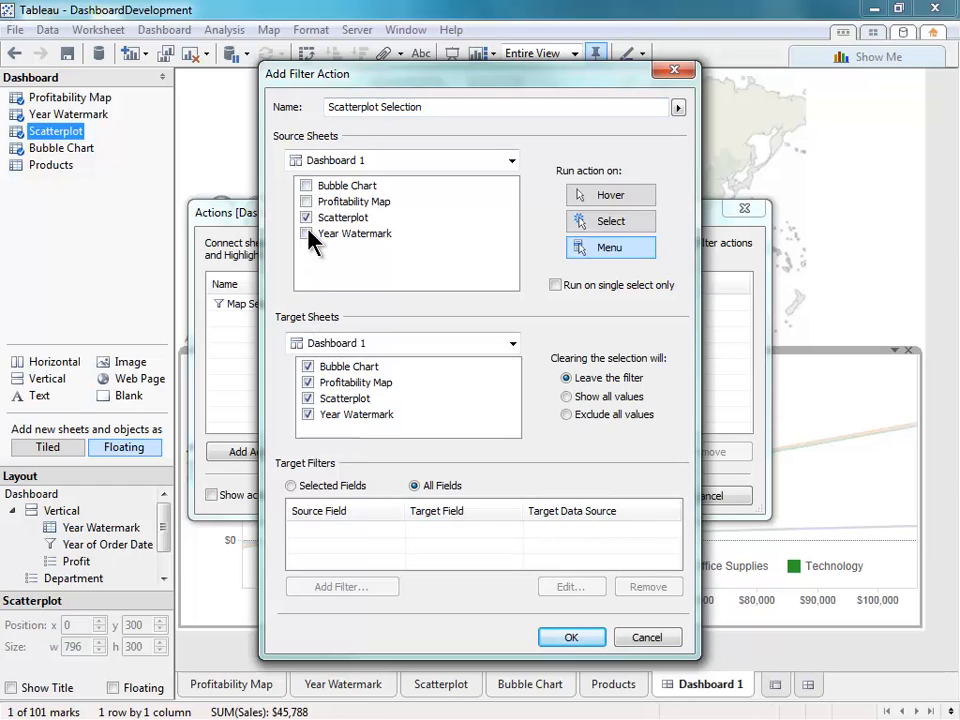
# Exclude Profitability Map, Scatterplot and Year Watermark from the Scatterplot Selection action's target sheets, keeping only Bubble Chart.
pyautogui.click(308, 382)
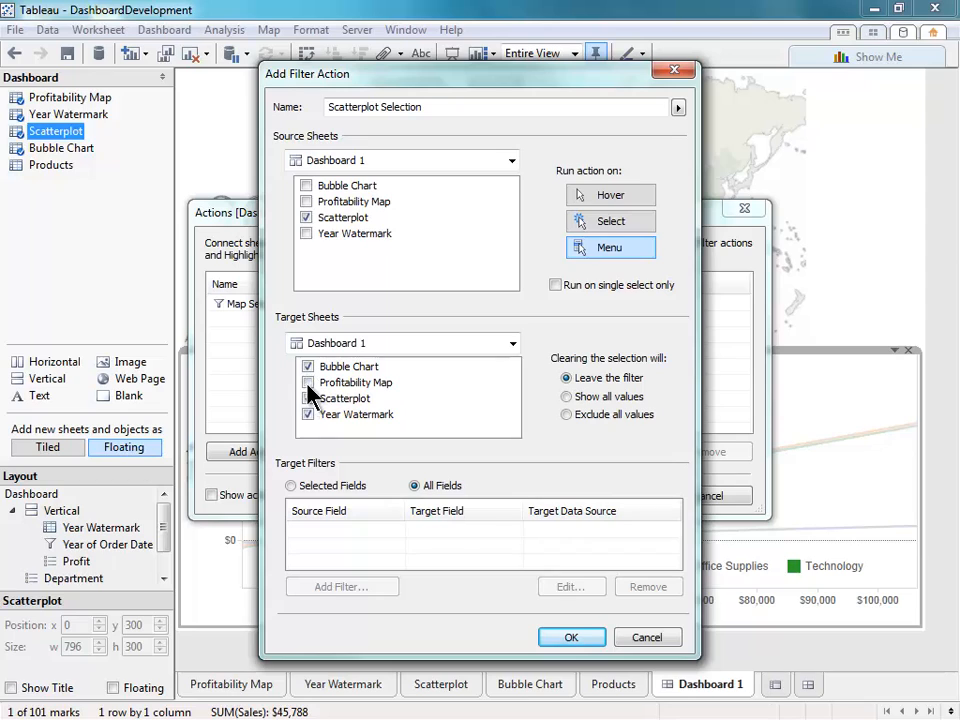
pyautogui.click(308, 398)
pyautogui.click(308, 414)
# Set the Scatterplot Selection action to run on select and exclude all values when cleared, and confirm the dashboard actions.
pyautogui.click(569, 416)
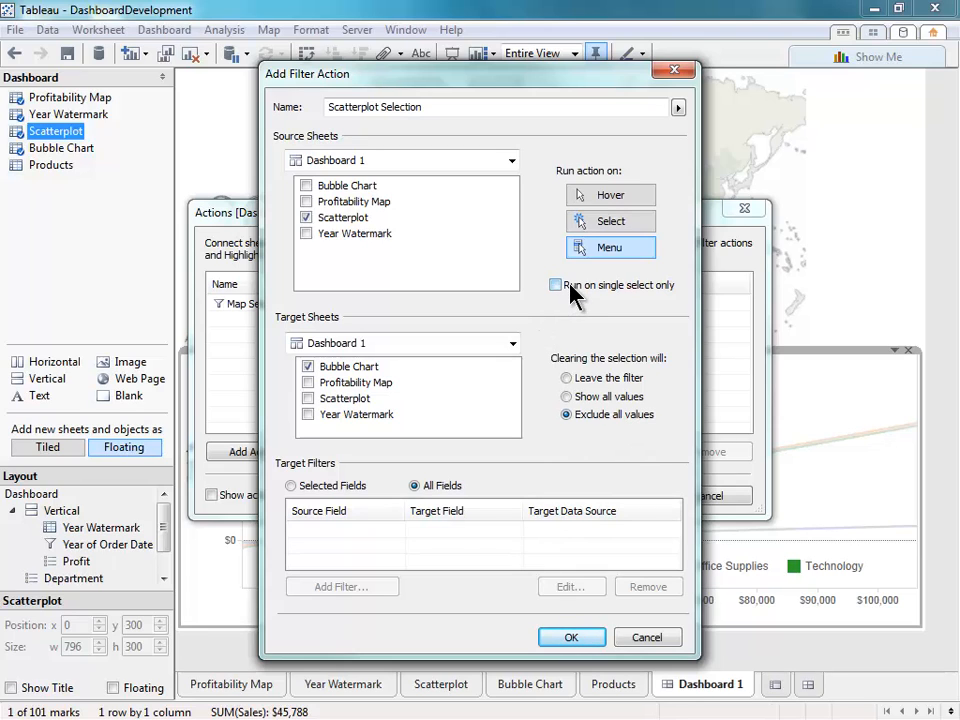
pyautogui.click(585, 230)
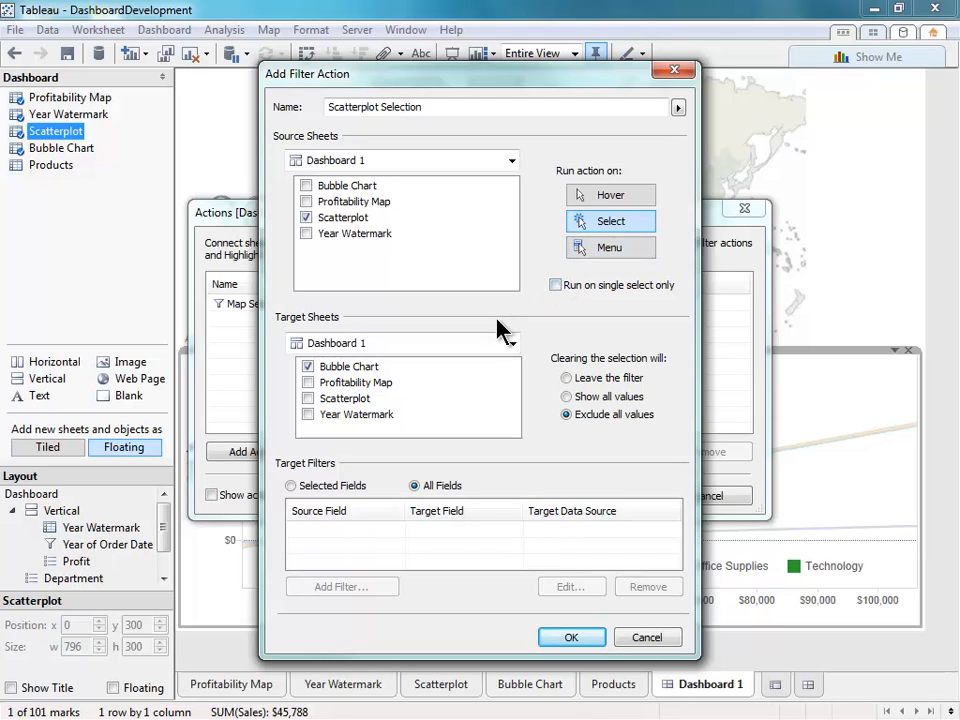
pyautogui.click(557, 637)
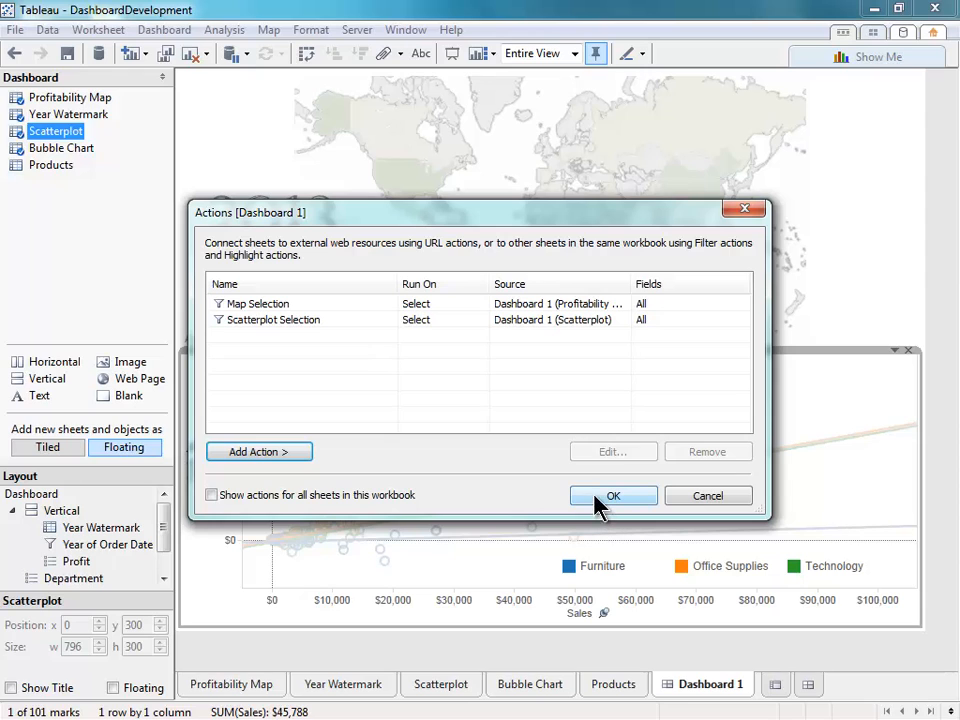
pyautogui.click(600, 500)
pyautogui.click(597, 507)
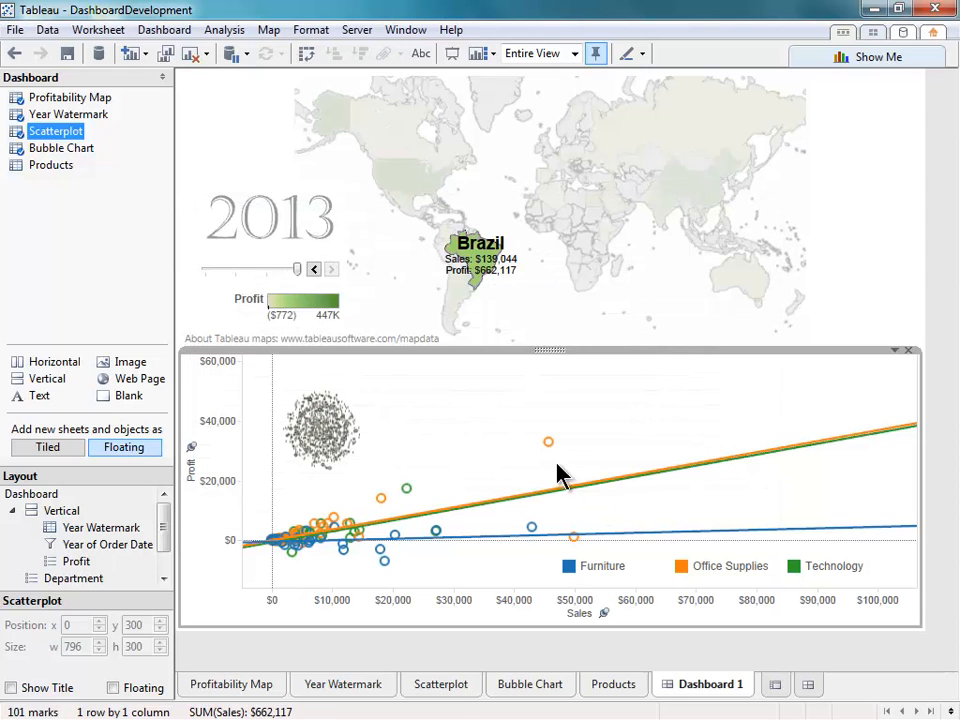
# Select the Office Supplies customer with the highest profit and two lower marks on the scatterplot to test the bubble chart filter.
pyautogui.click(549, 442)
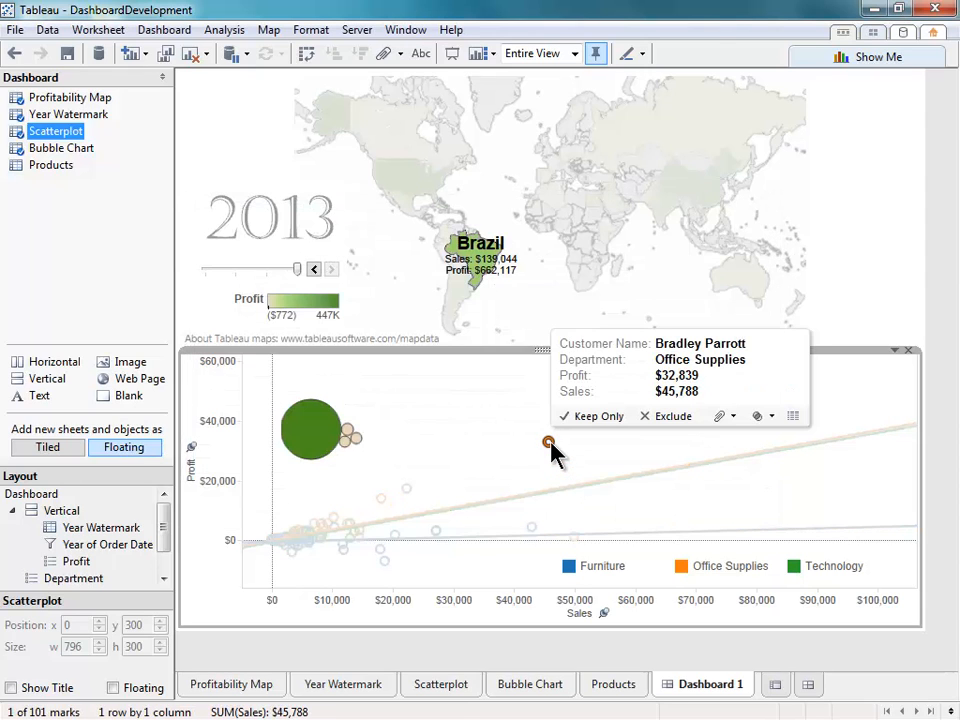
pyautogui.moveTo(335, 425)
pyautogui.moveTo(428, 472); pyautogui.dragTo(380, 505)
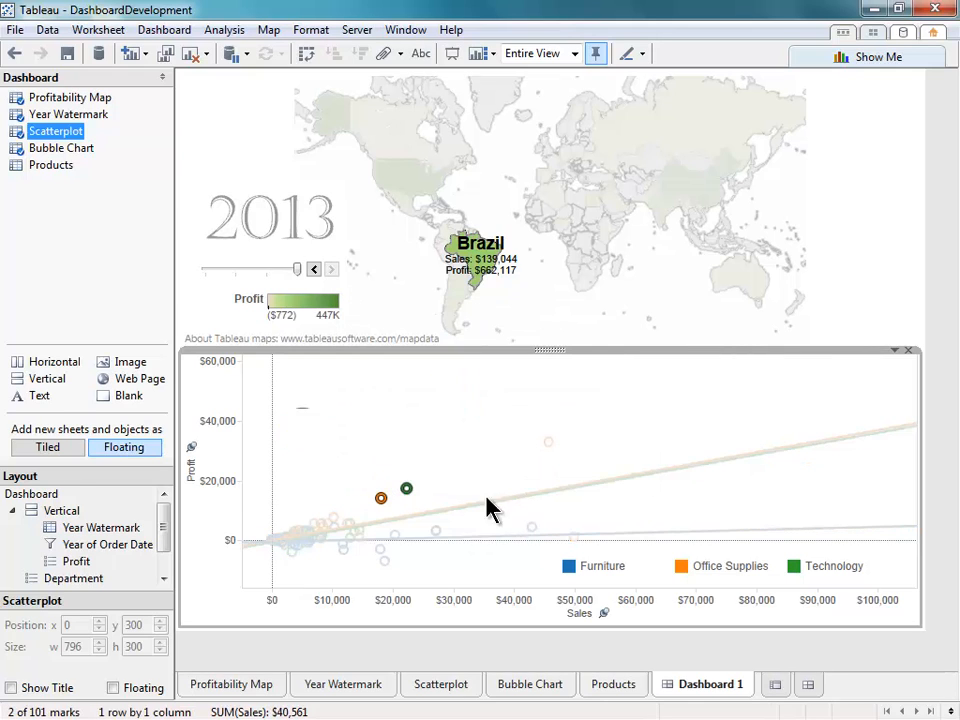
# Move the floating Bubble Chart to about x 138, y 332 over the scatterplot and retest selecting and clearing a customer mark.
pyautogui.click(328, 411)
pyautogui.moveTo(321, 384); pyautogui.dragTo(347, 379)
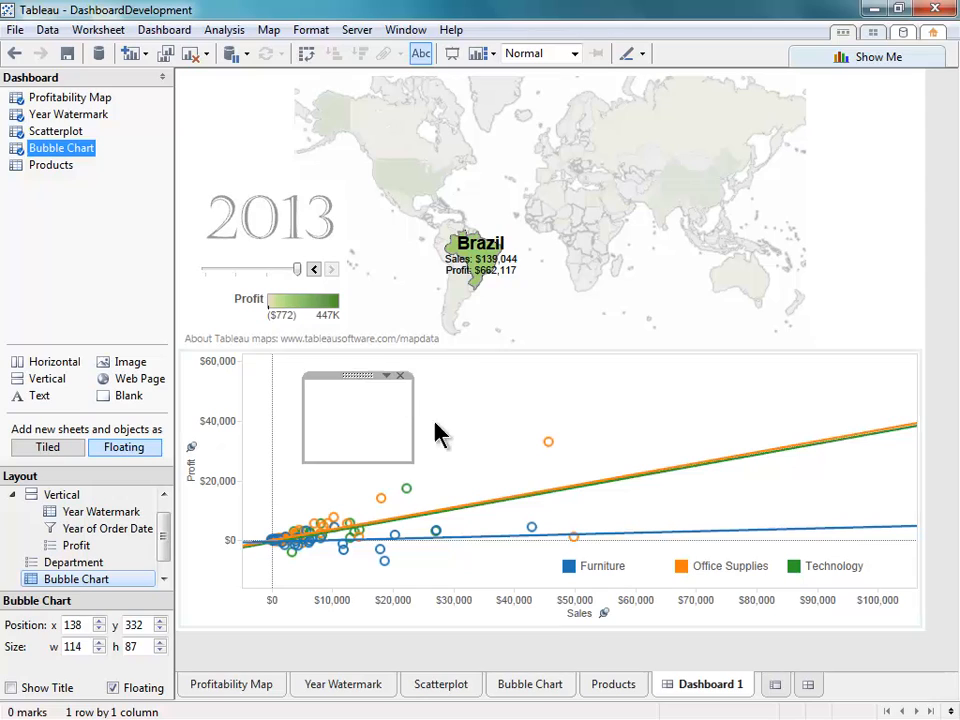
pyautogui.click(549, 440)
pyautogui.click(497, 454)
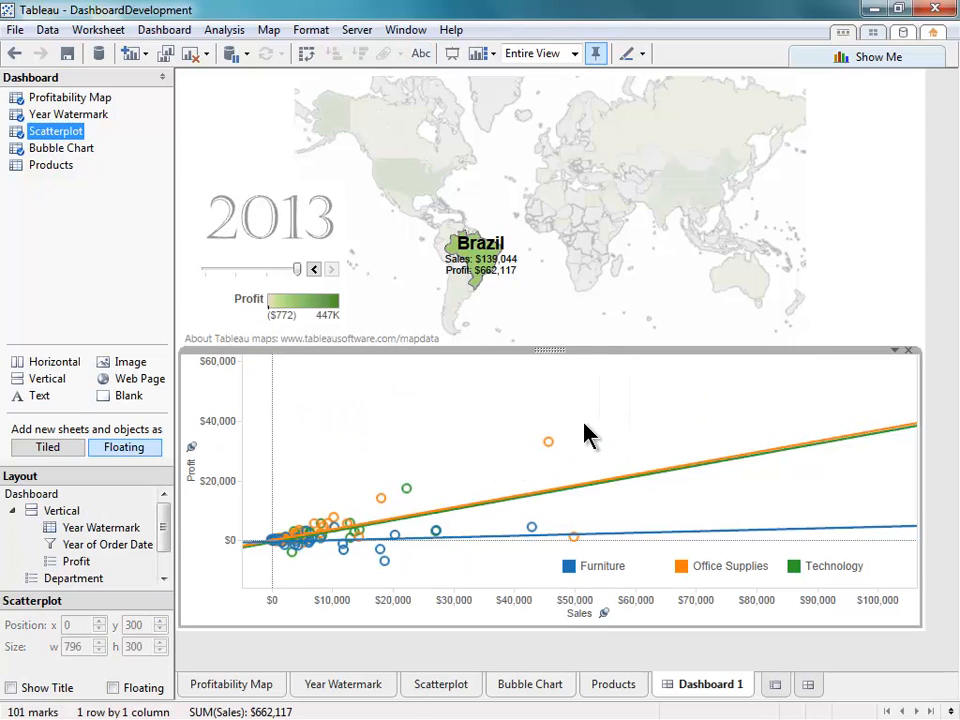
pyautogui.click(410, 432)
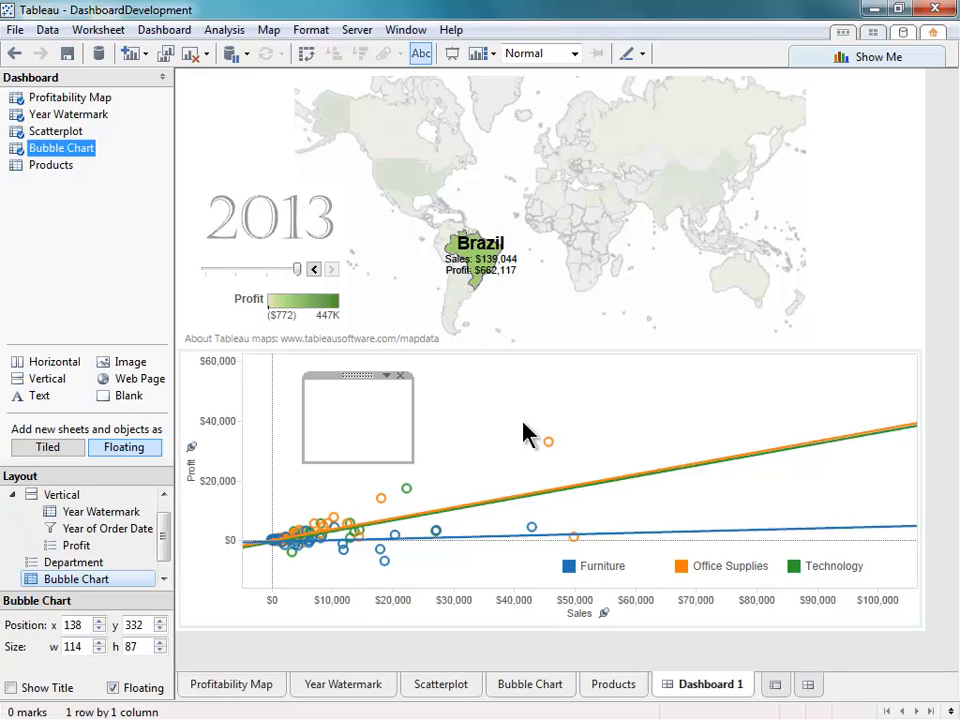
pyautogui.click(503, 472)
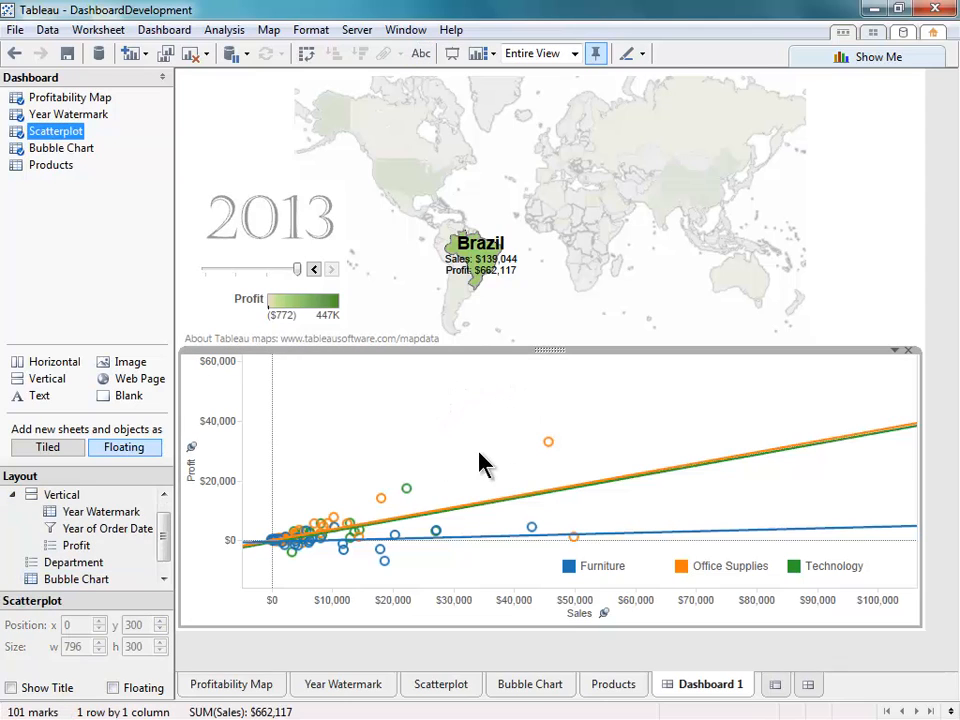
# Add a floating text object over the scatterplot reading "Customer Analysis" with "Select a customer(s)" on the second line.
pyautogui.click(42, 398)
pyautogui.moveTo(42, 398); pyautogui.dragTo(456, 380)
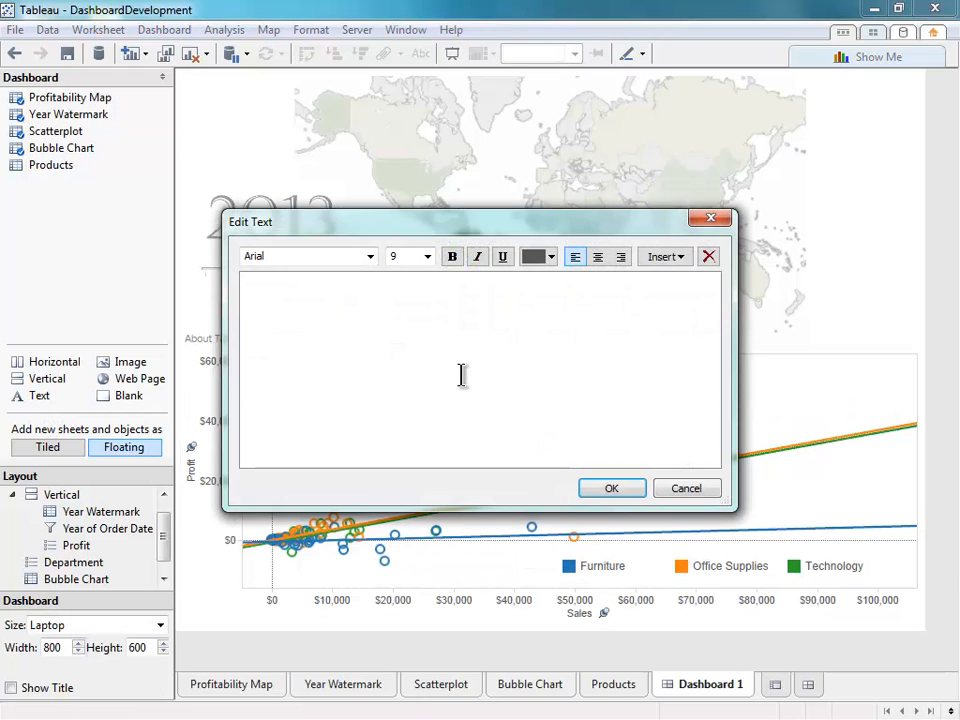
pyautogui.write('Customer Analysis')
pyautogui.press('Return')
pyautogui.write('Select')
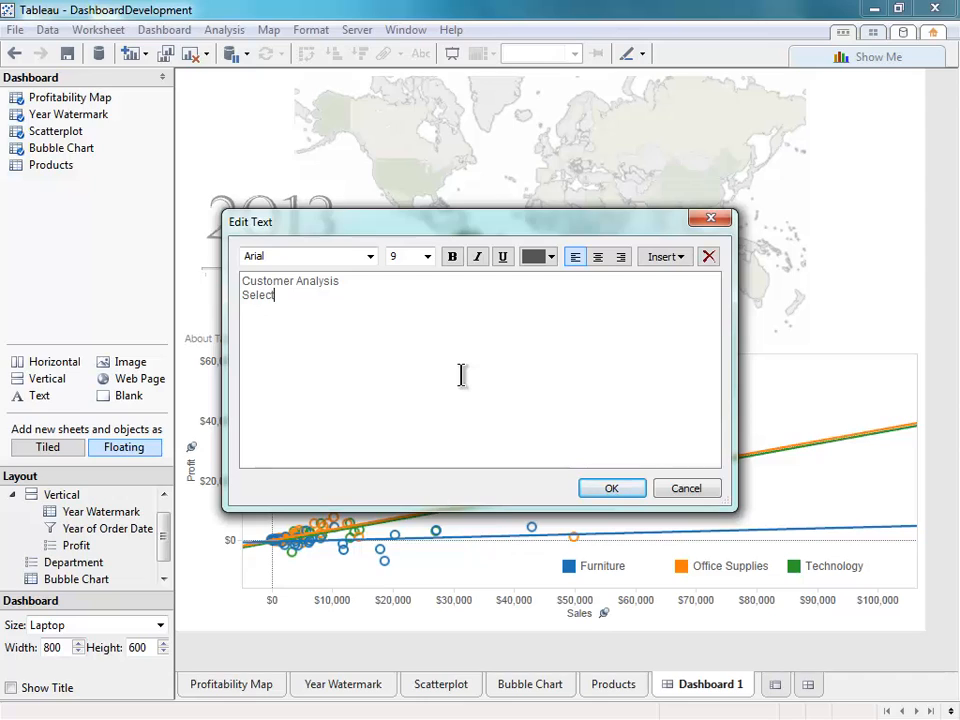
pyautogui.write(' a customer(s)')
# Make the "Customer Analysis" line bold and increase its font size.
pyautogui.moveTo(346, 279); pyautogui.dragTo(231, 280)
pyautogui.click(451, 257)
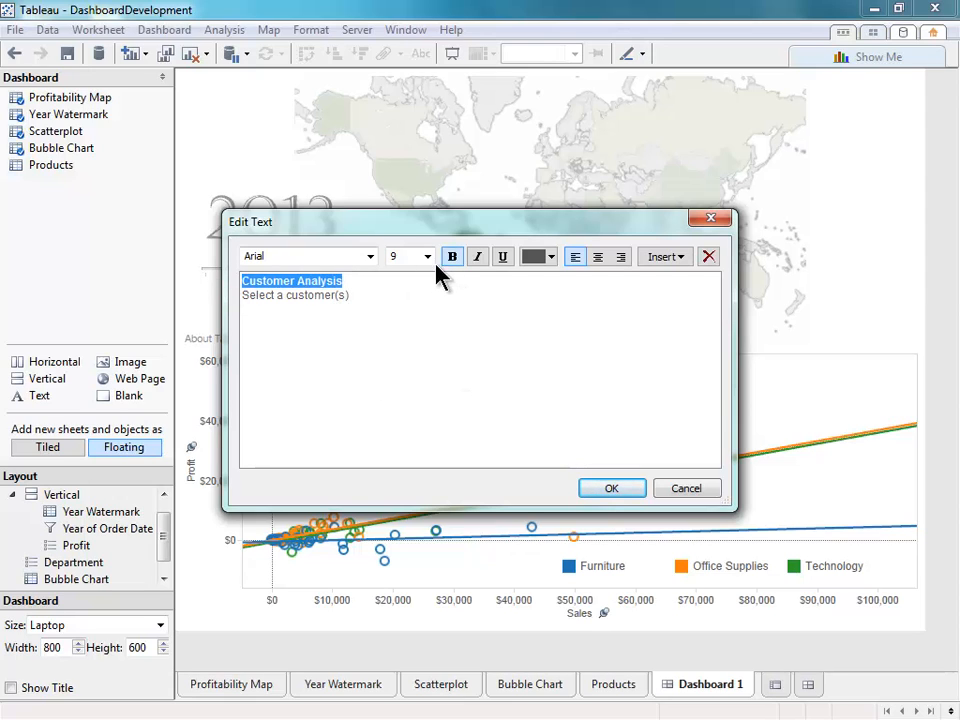
pyautogui.click(427, 257)
pyautogui.click(411, 322)
pyautogui.click(415, 321)
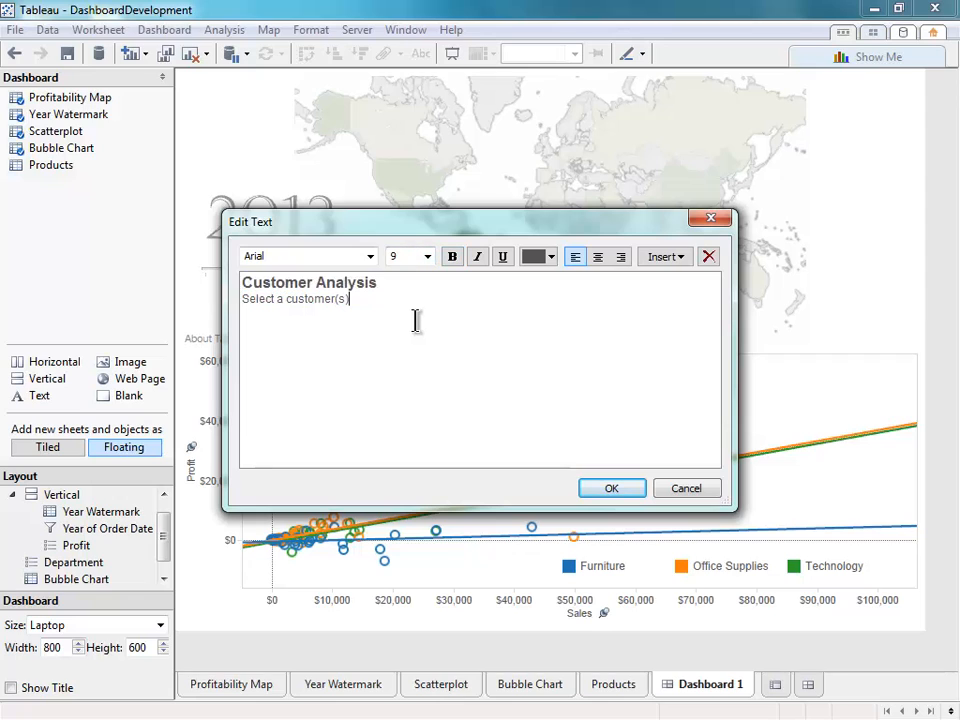
# Center both lines of the text object, color them black and confirm the text.
pyautogui.hotkey('ctrl', 'a')
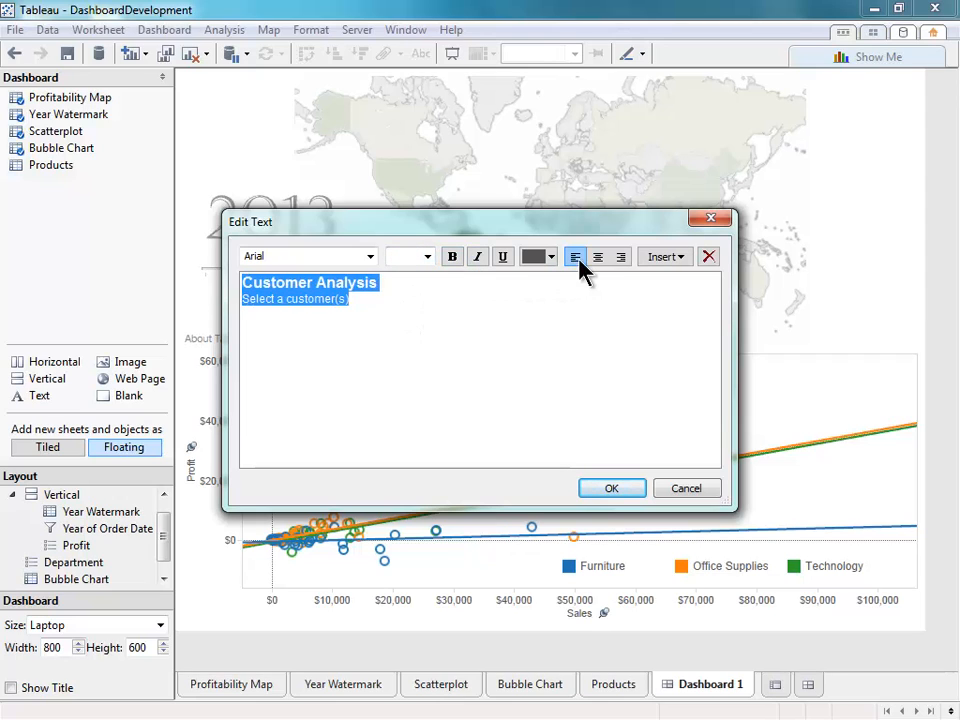
pyautogui.click(597, 257)
pyautogui.click(551, 257)
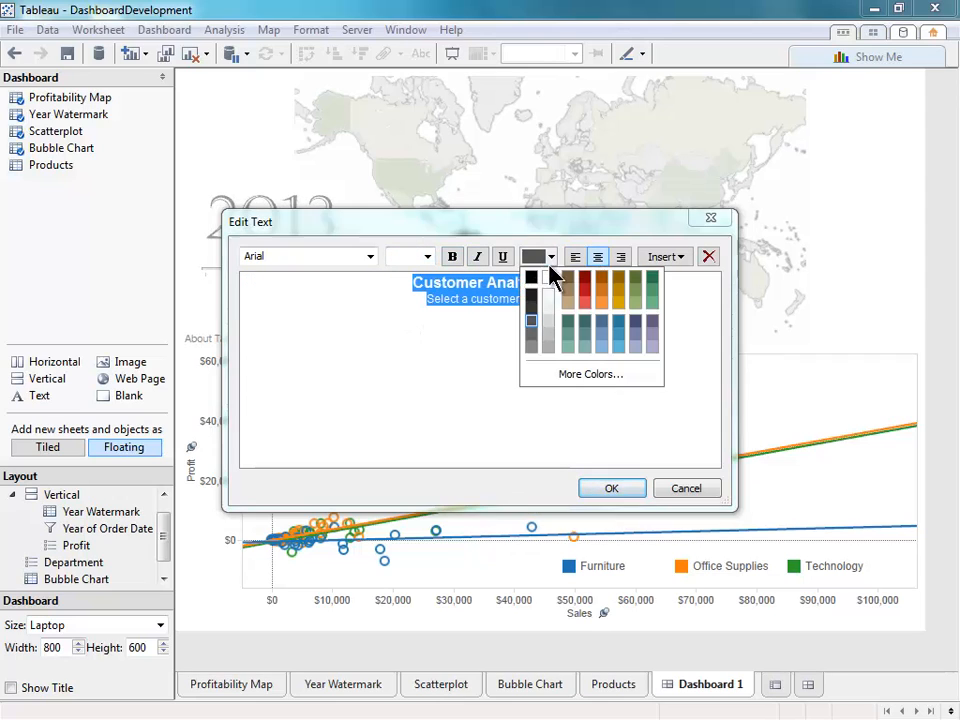
pyautogui.click(531, 275)
pyautogui.click(566, 381)
pyautogui.click(606, 490)
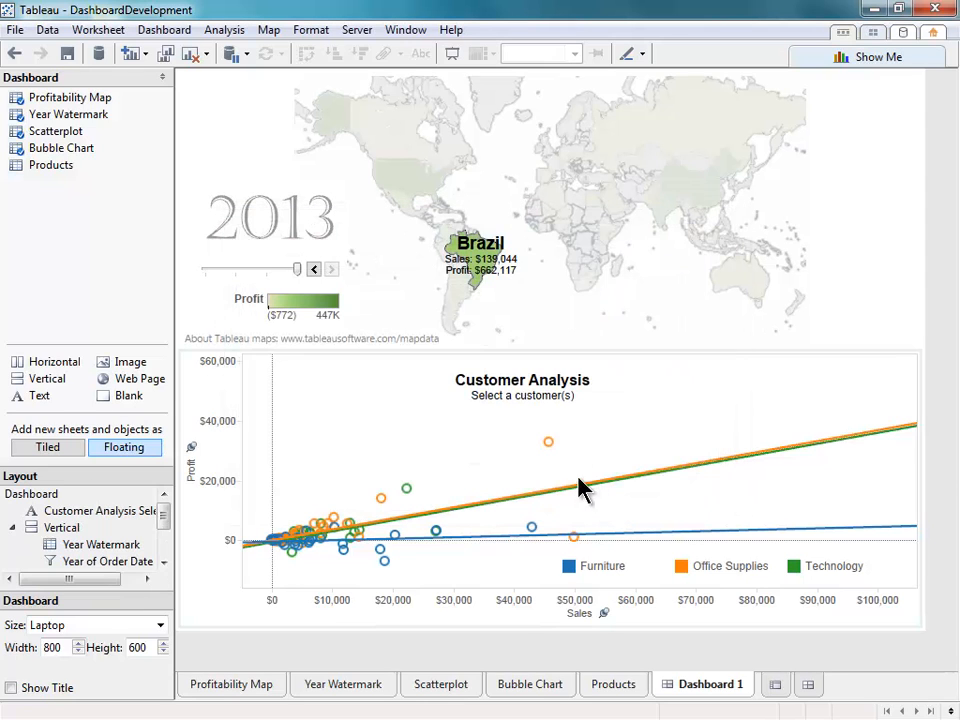
# Shift the Customer Analysis text object slightly up and to the left within the scatterplot.
pyautogui.click(561, 422)
pyautogui.click(531, 403)
pyautogui.moveTo(524, 372); pyautogui.dragTo(512, 369)
pyautogui.click(466, 449)
# Select an Office Supplies customer, clear it, and select a Technology customer to check how the bubble chart responds.
pyautogui.click(548, 441)
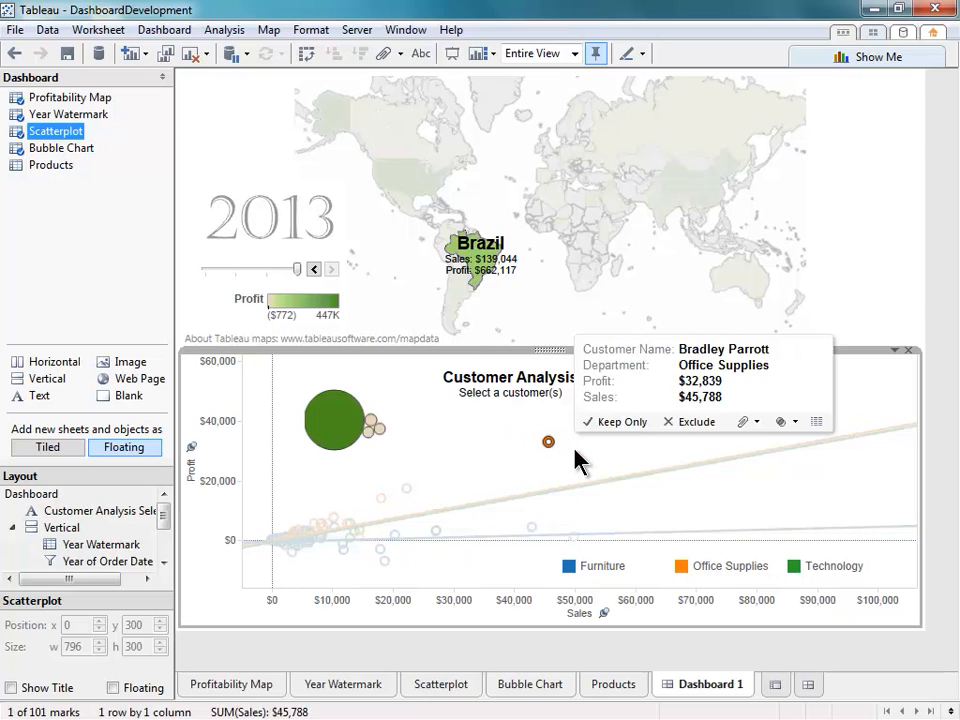
pyautogui.click(576, 452)
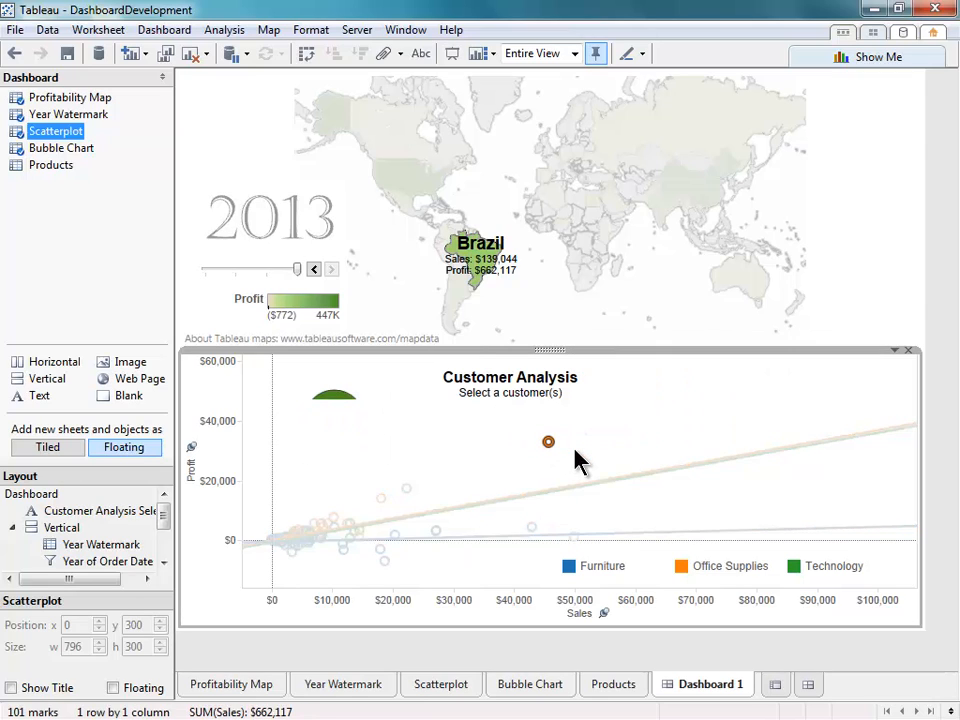
pyautogui.click(414, 489)
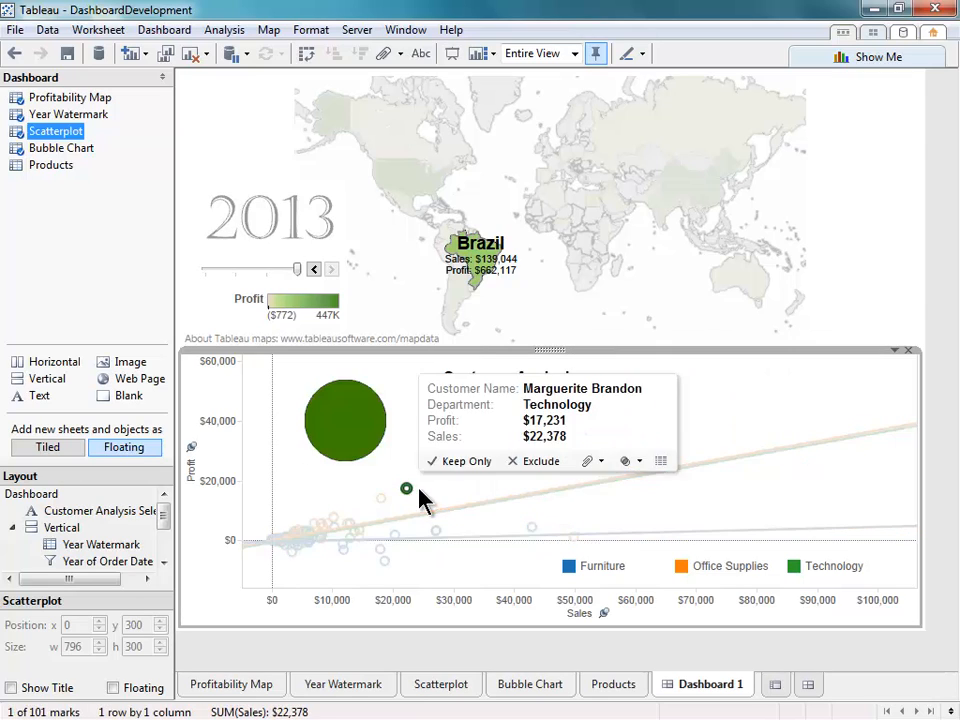
pyautogui.click(372, 438)
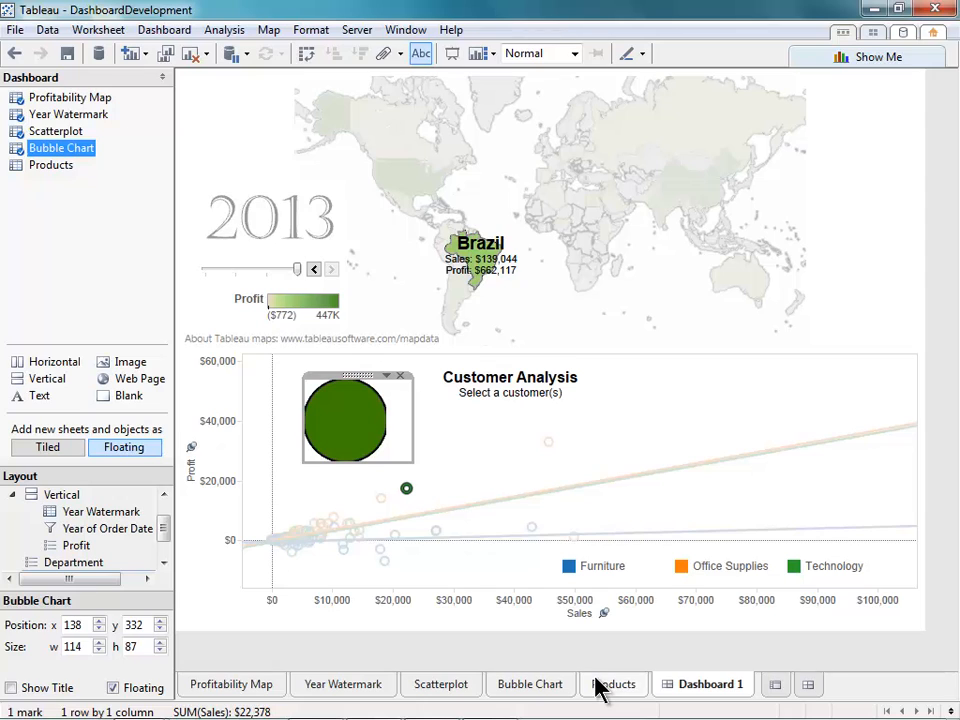
# Create a second dashboard and place the Products sheet on it.
pyautogui.click(808, 685)
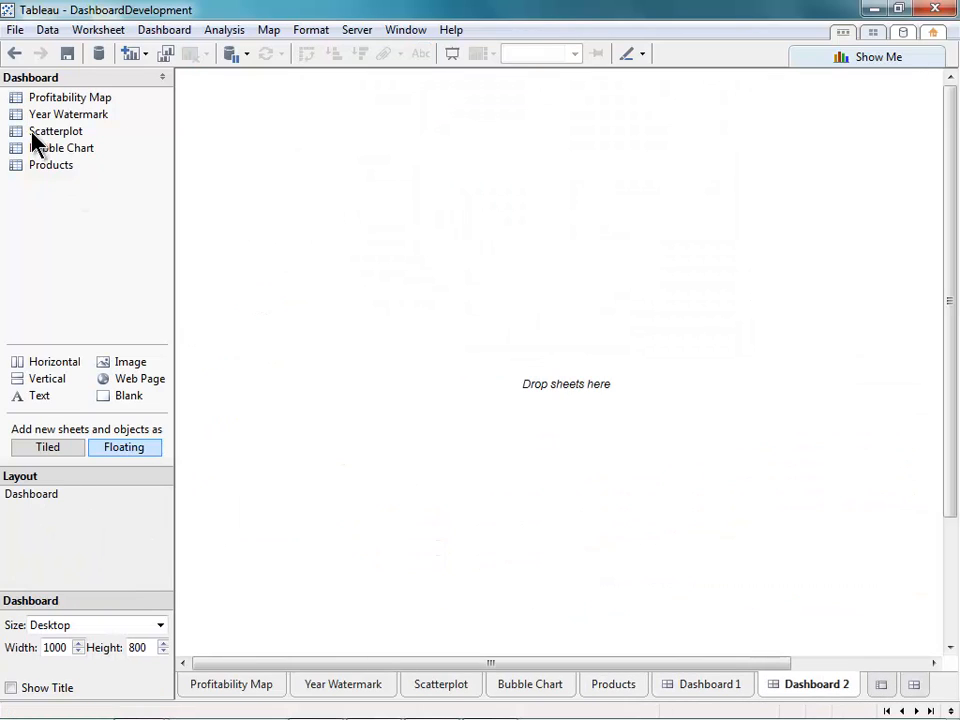
pyautogui.moveTo(43, 168); pyautogui.dragTo(455, 264)
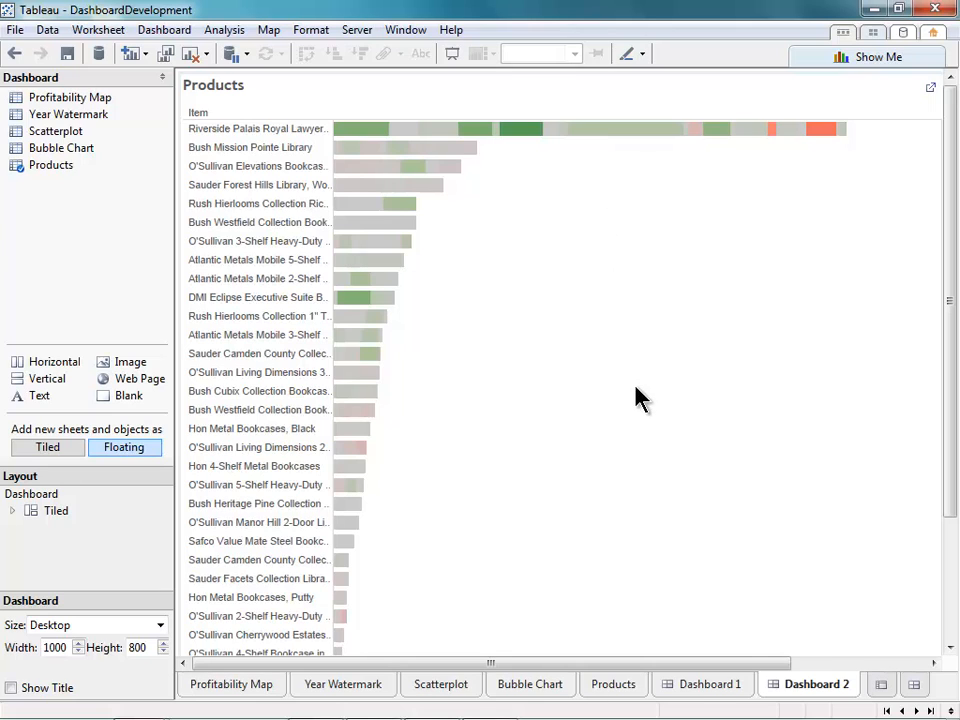
# Add a new filter action to Dashboard 1 and name it "Bubble Selection".
pyautogui.click(701, 688)
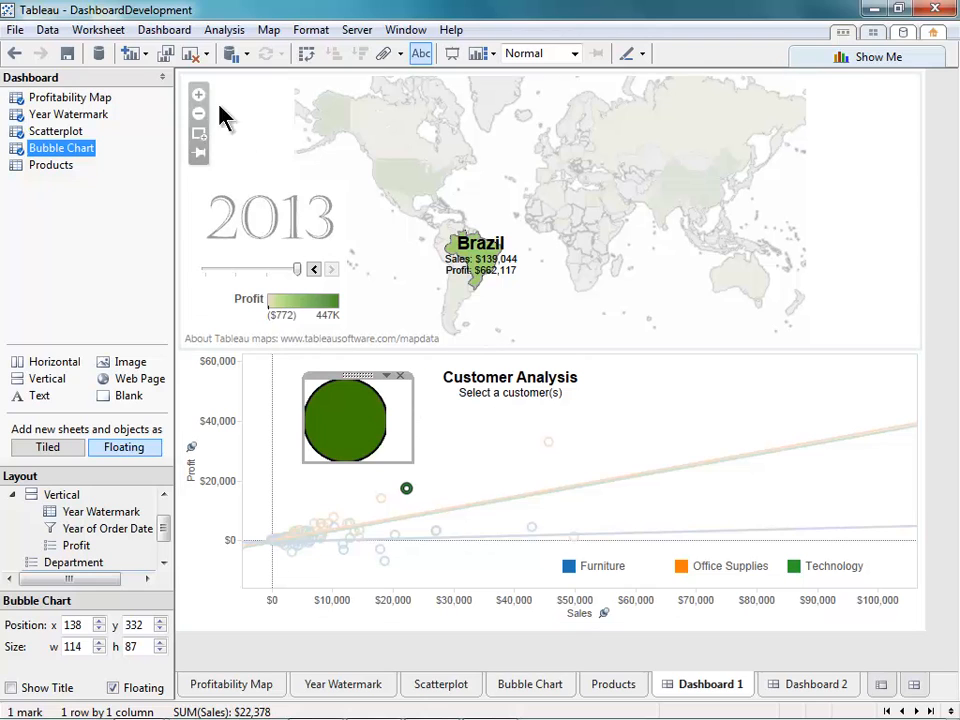
pyautogui.click(182, 30)
pyautogui.click(182, 149)
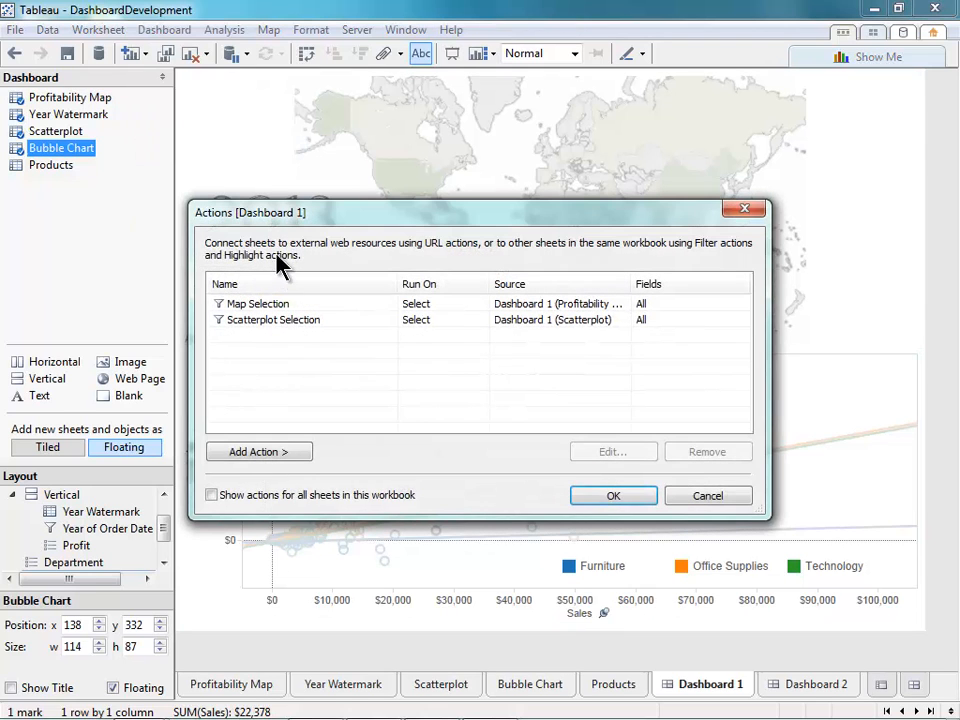
pyautogui.click(278, 452)
pyautogui.click(362, 456)
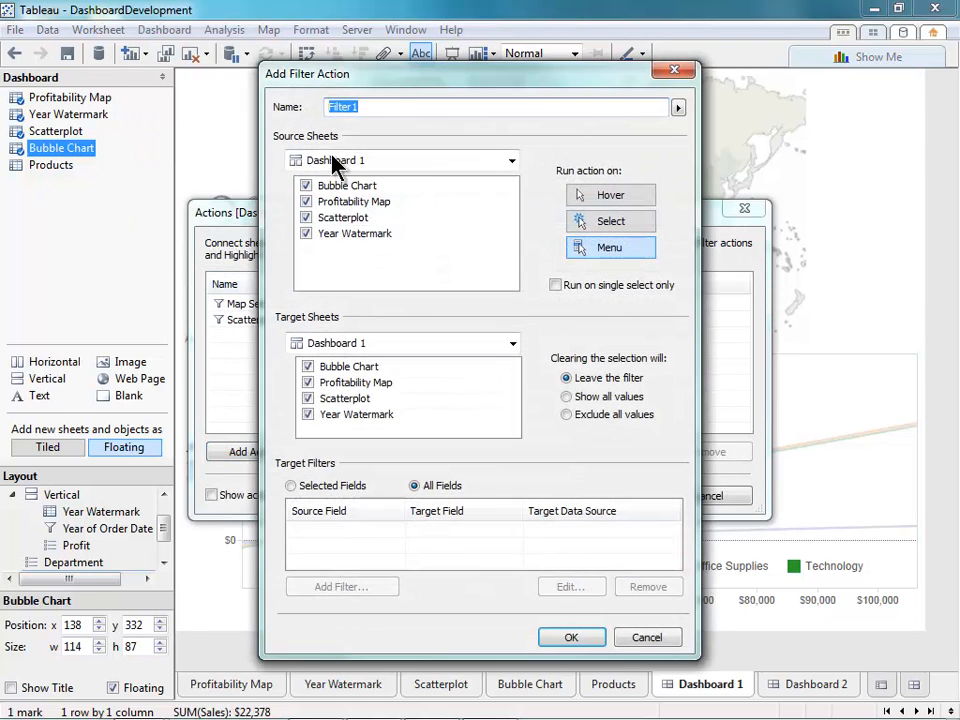
pyautogui.write('Bubble Selection')
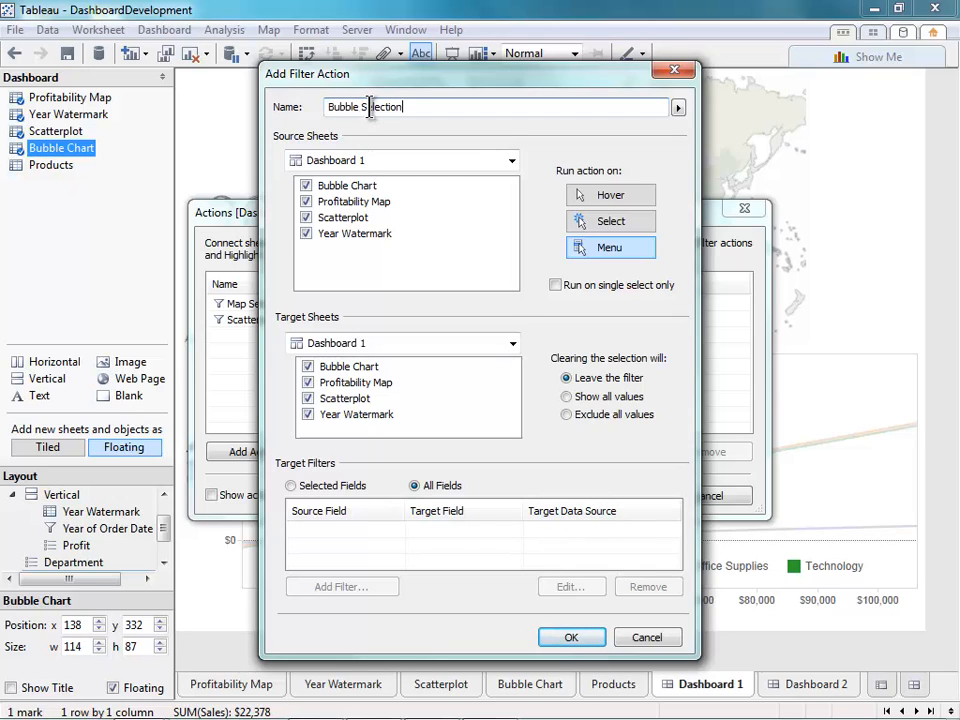
# Keep only Bubble Chart as the Bubble Selection action's source sheet and set Dashboard 2 as its target.
pyautogui.click(306, 201)
pyautogui.click(306, 217)
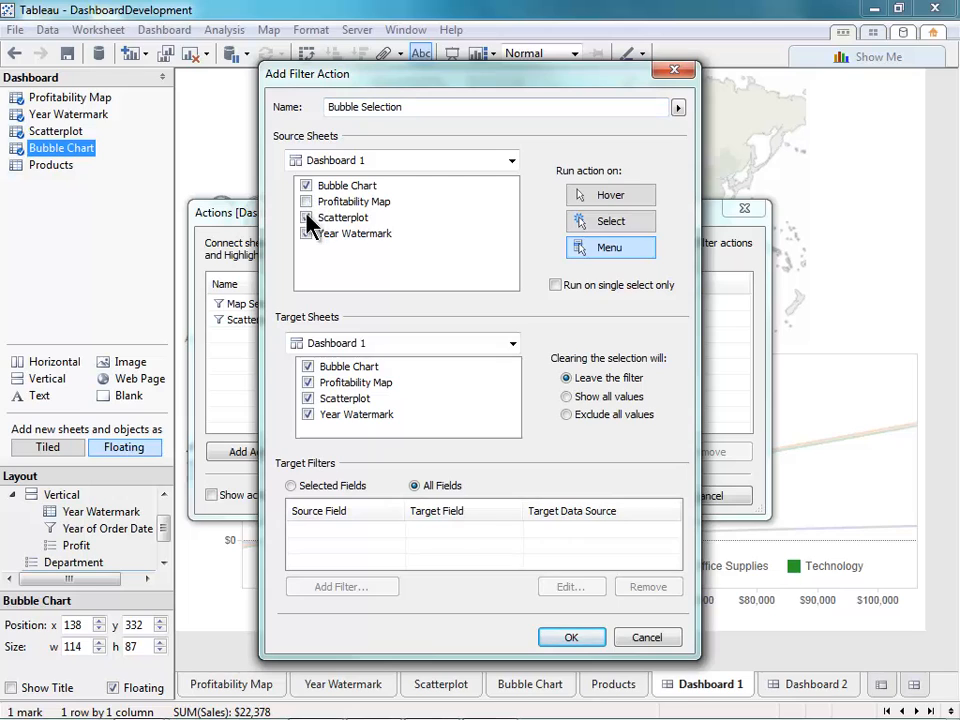
pyautogui.click(306, 233)
pyautogui.click(330, 343)
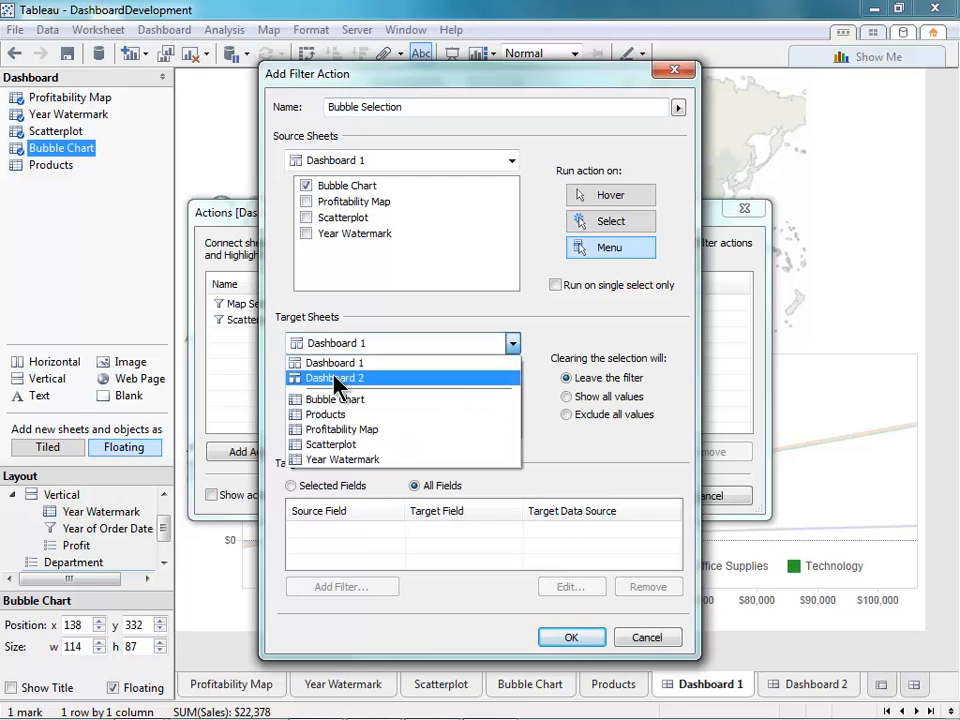
pyautogui.click(333, 378)
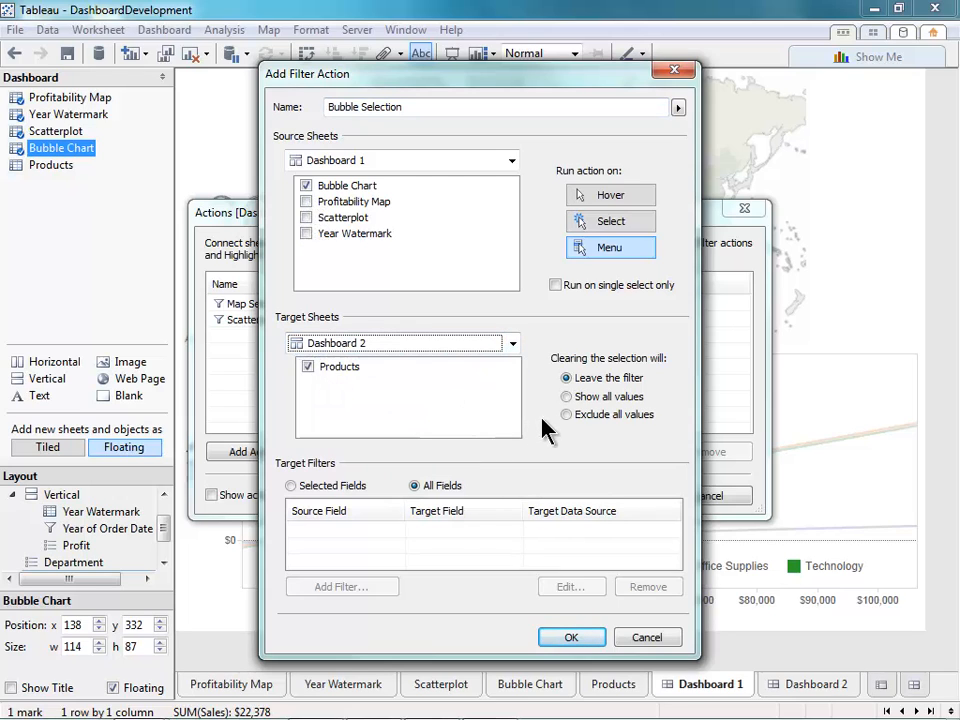
# Set the Bubble Selection action to run on select and show all values when cleared, and confirm the dashboard actions.
pyautogui.click(592, 228)
pyautogui.click(566, 396)
pyautogui.click(571, 635)
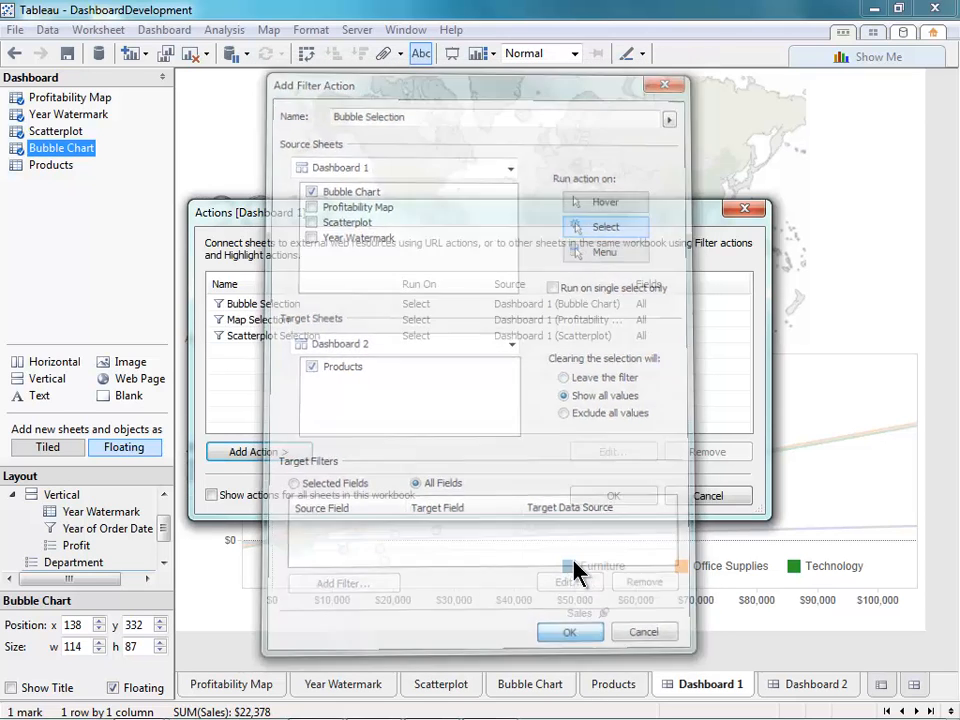
pyautogui.click(610, 495)
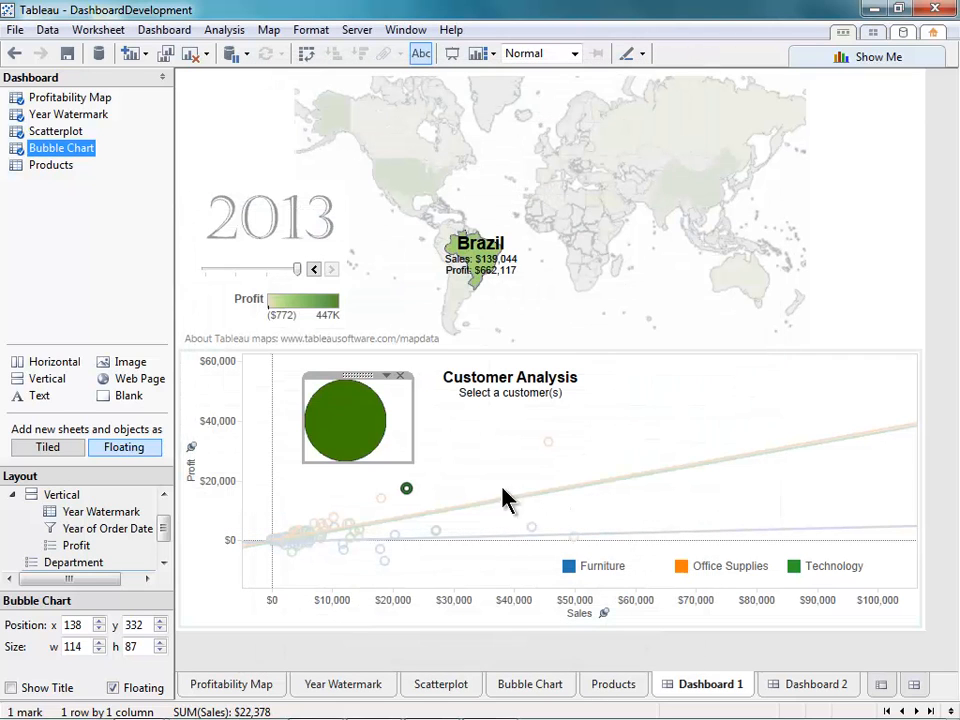
# Follow the green bubble to Dashboard 2 and replace the Products sheet's title with "<Customer Name>: <Category>".
pyautogui.click(348, 436)
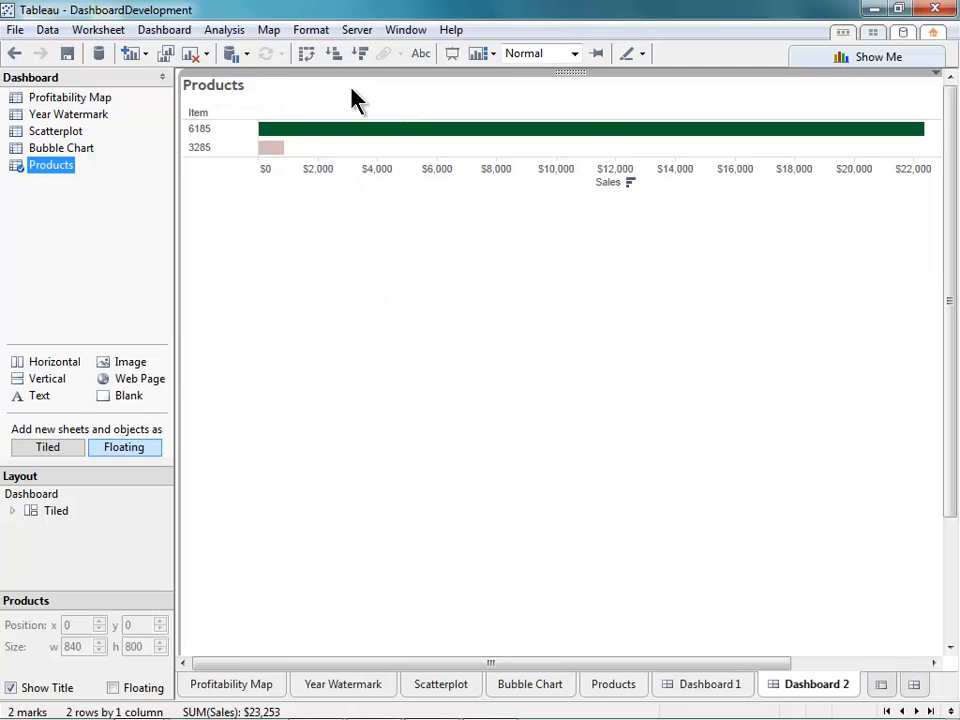
pyautogui.rightClick(307, 91)
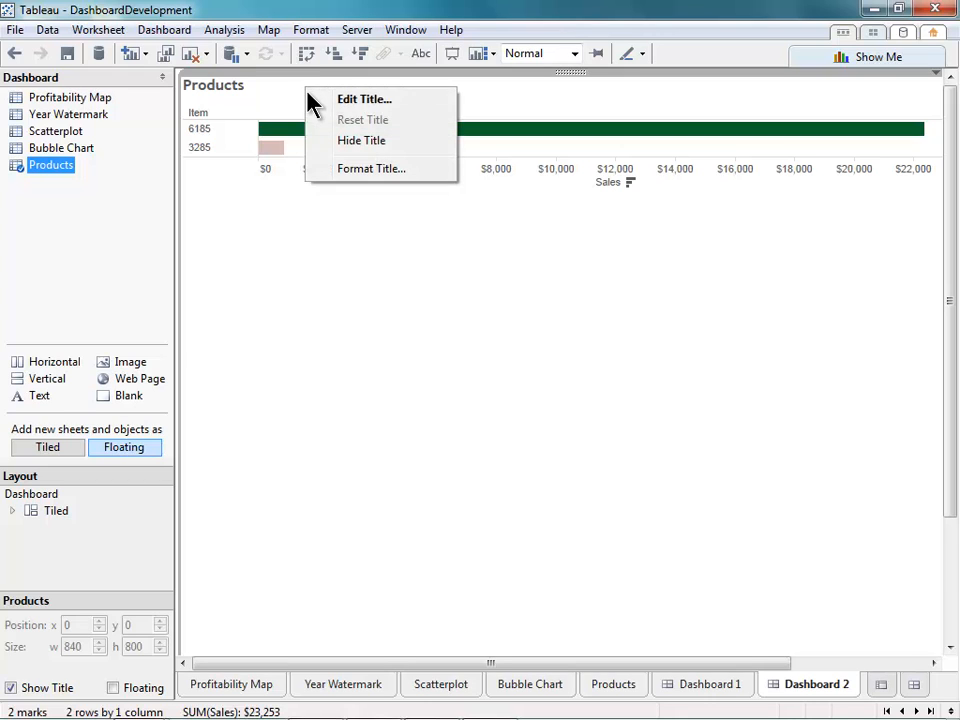
pyautogui.click(360, 99)
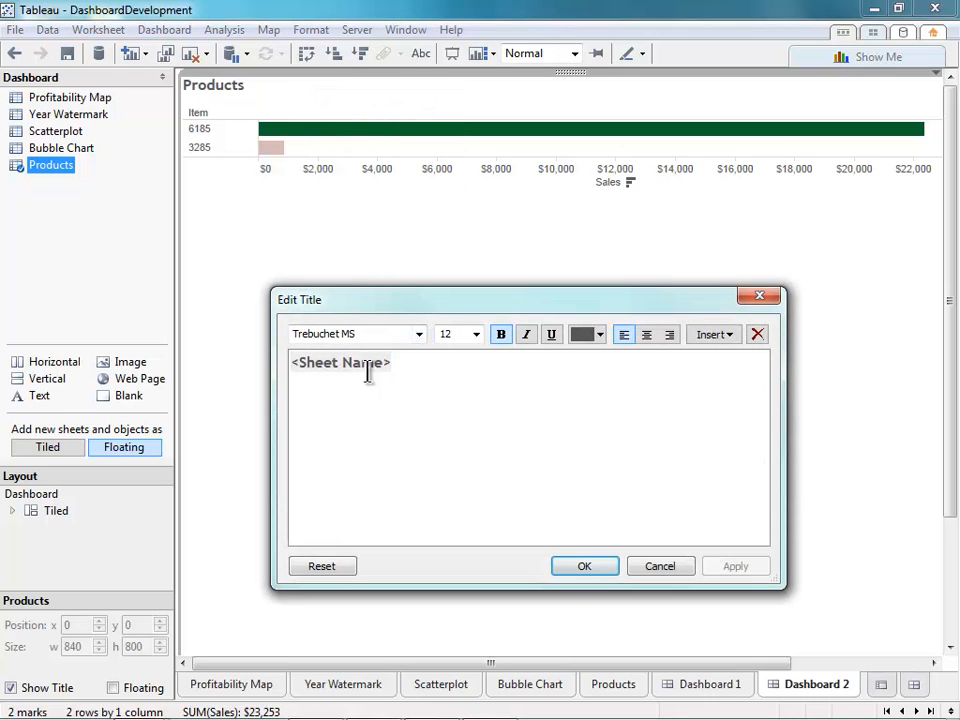
pyautogui.moveTo(392, 363); pyautogui.dragTo(290, 363)
pyautogui.press('Delete')
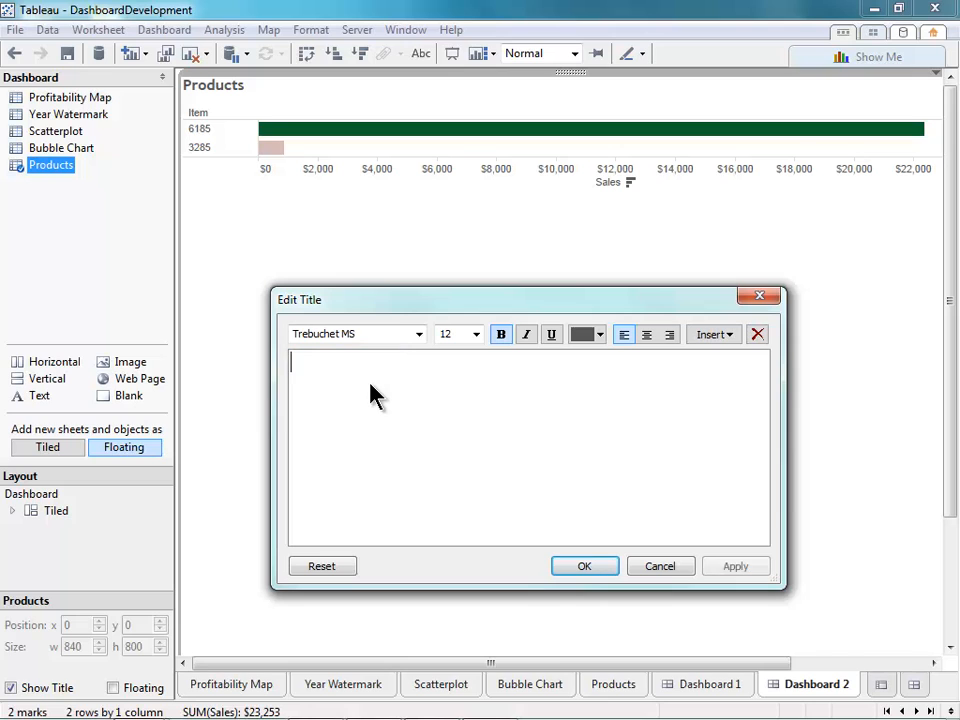
pyautogui.click(720, 338)
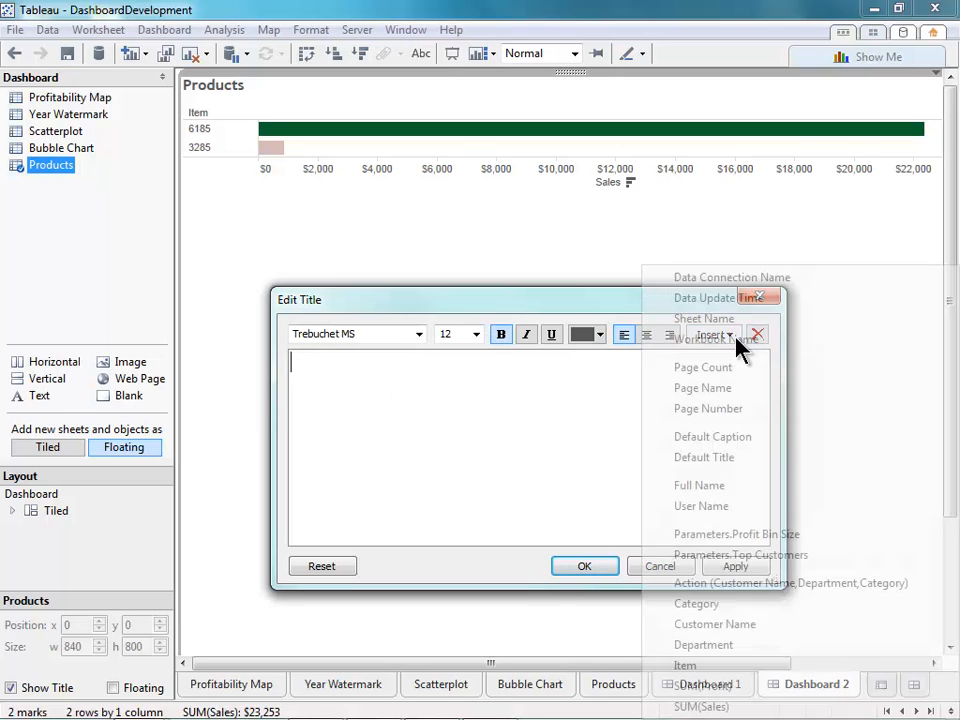
pyautogui.click(727, 625)
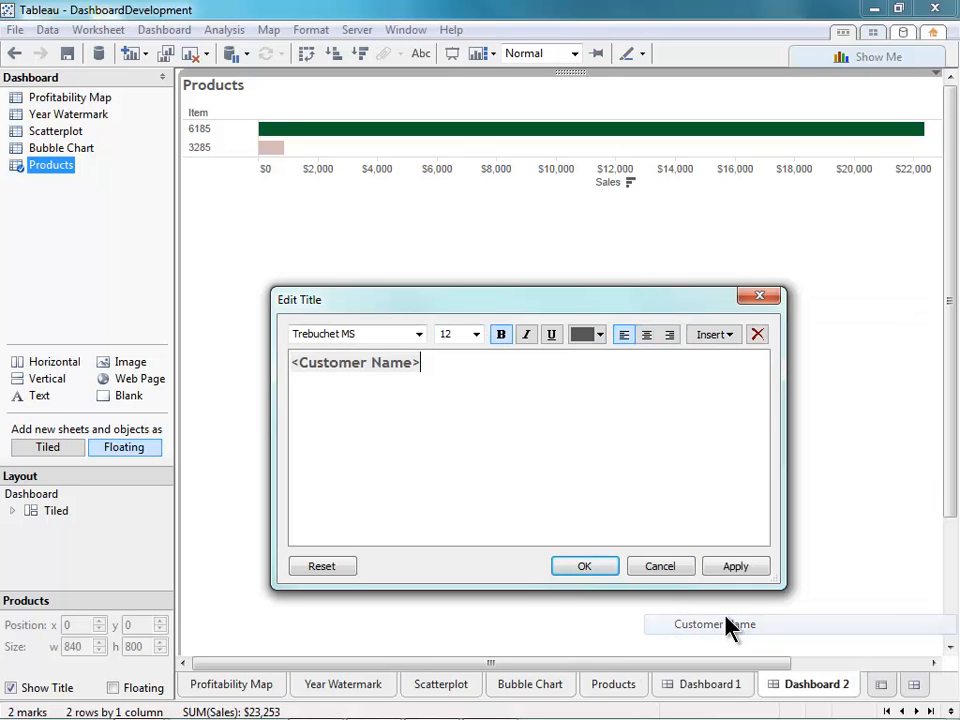
pyautogui.write(':')
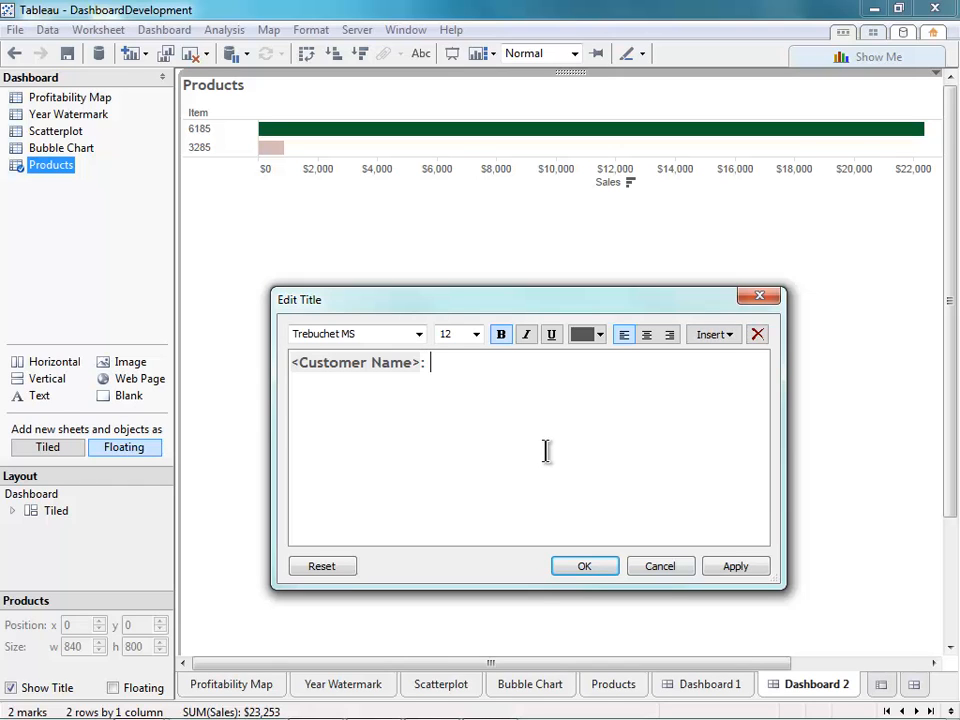
pyautogui.click(718, 336)
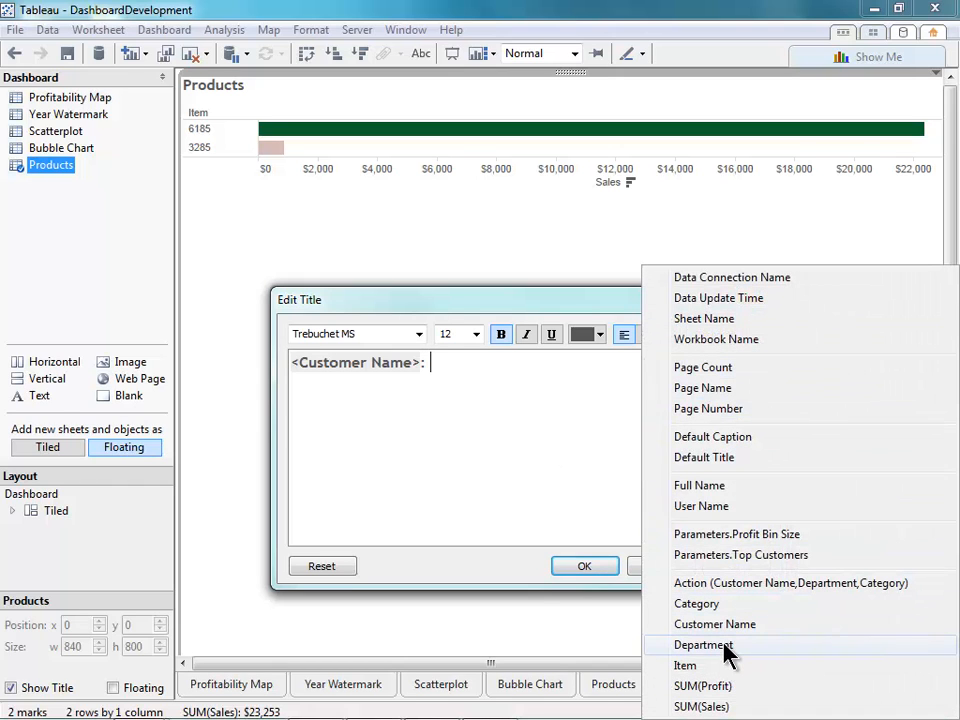
pyautogui.click(733, 605)
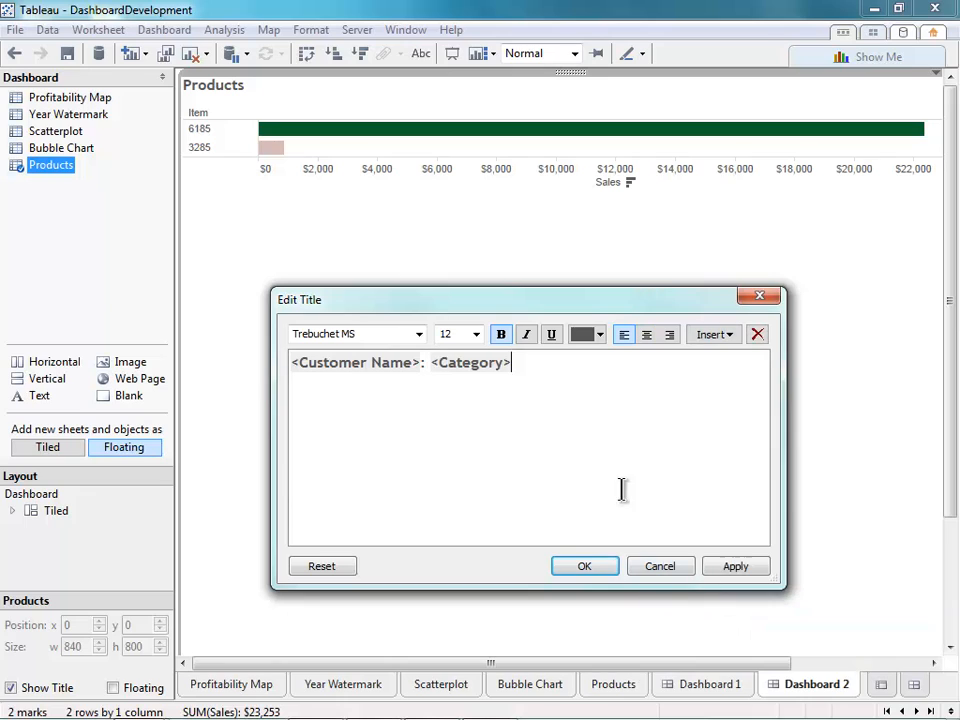
pyautogui.click(576, 568)
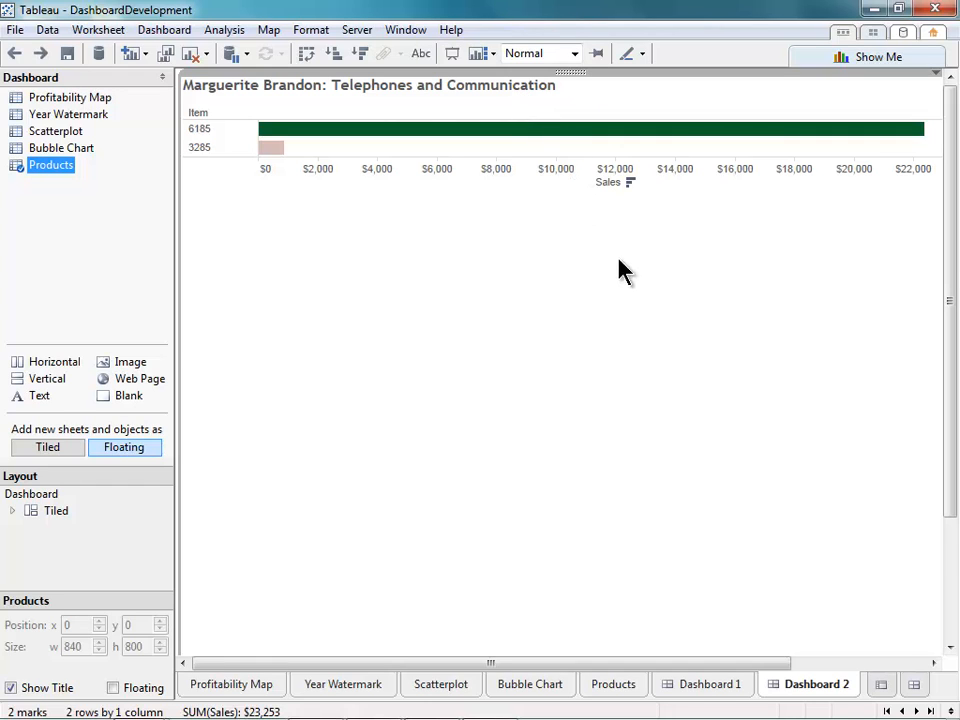
# Return to Dashboard 1, clear the bubble selection and set the year filter to 2011.
pyautogui.click(692, 684)
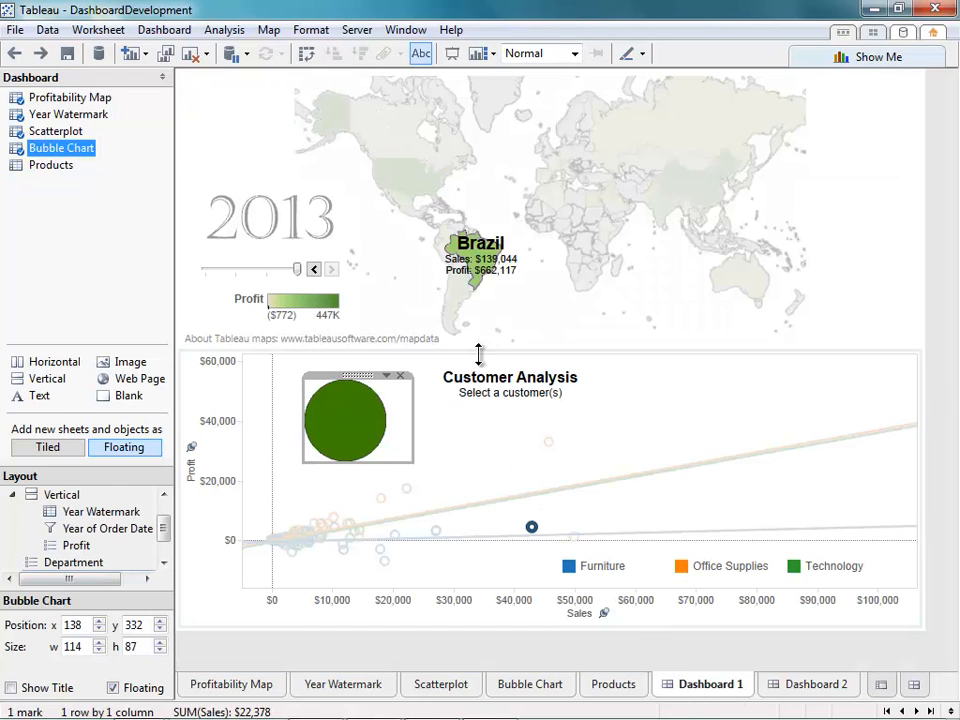
pyautogui.click(517, 308)
pyautogui.click(314, 270)
pyautogui.click(314, 270)
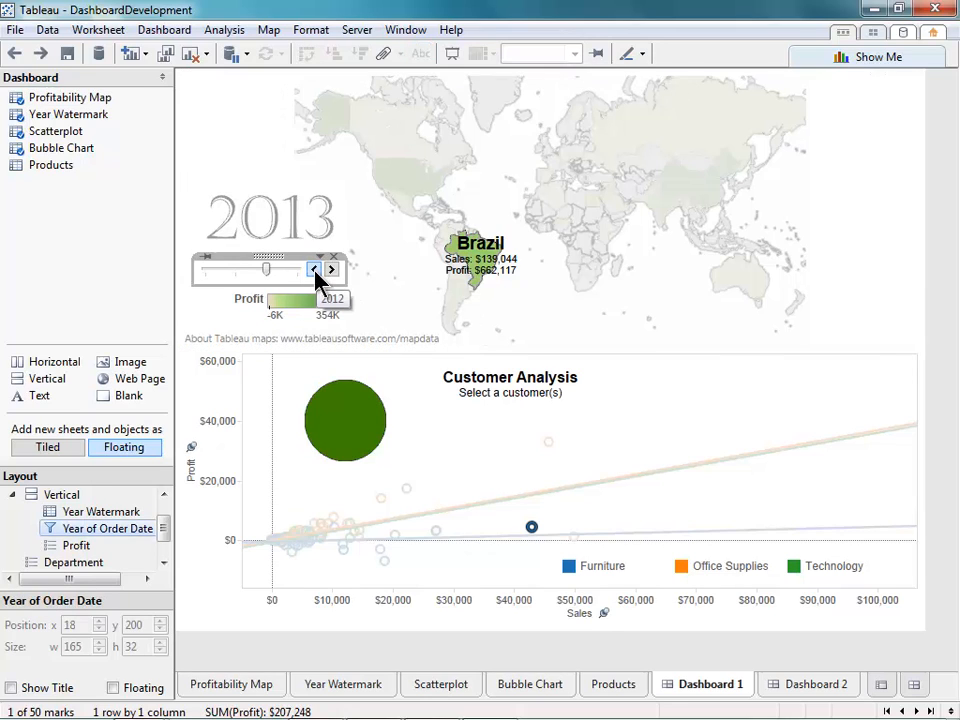
pyautogui.click(314, 270)
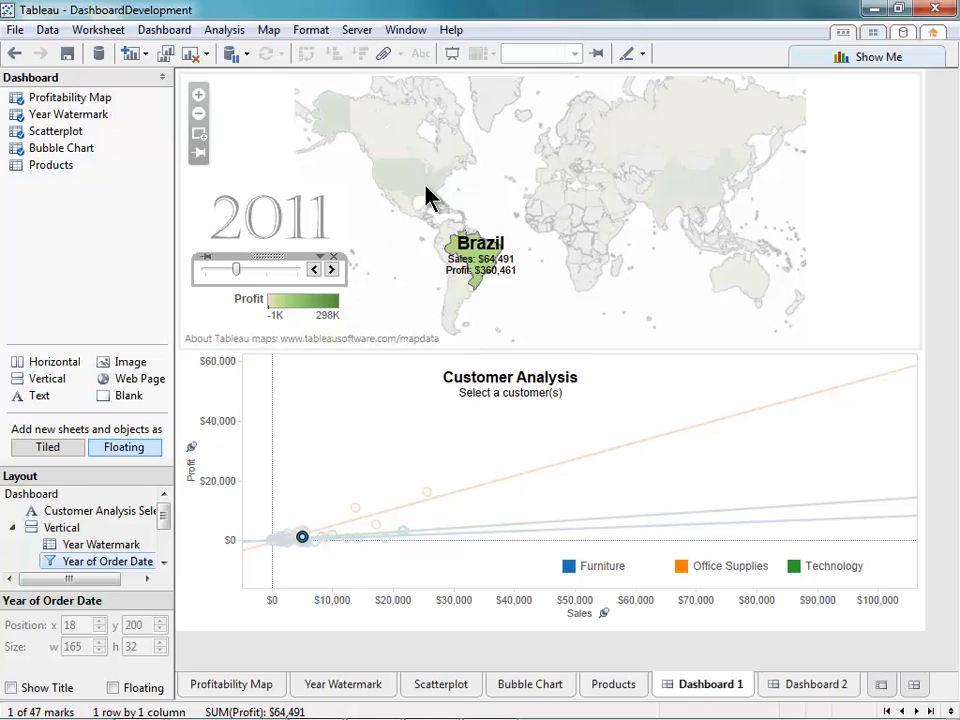
# Select China and its Technology customer near $40,000 in sales, then follow the larger bubble to the product details.
pyautogui.click(735, 205)
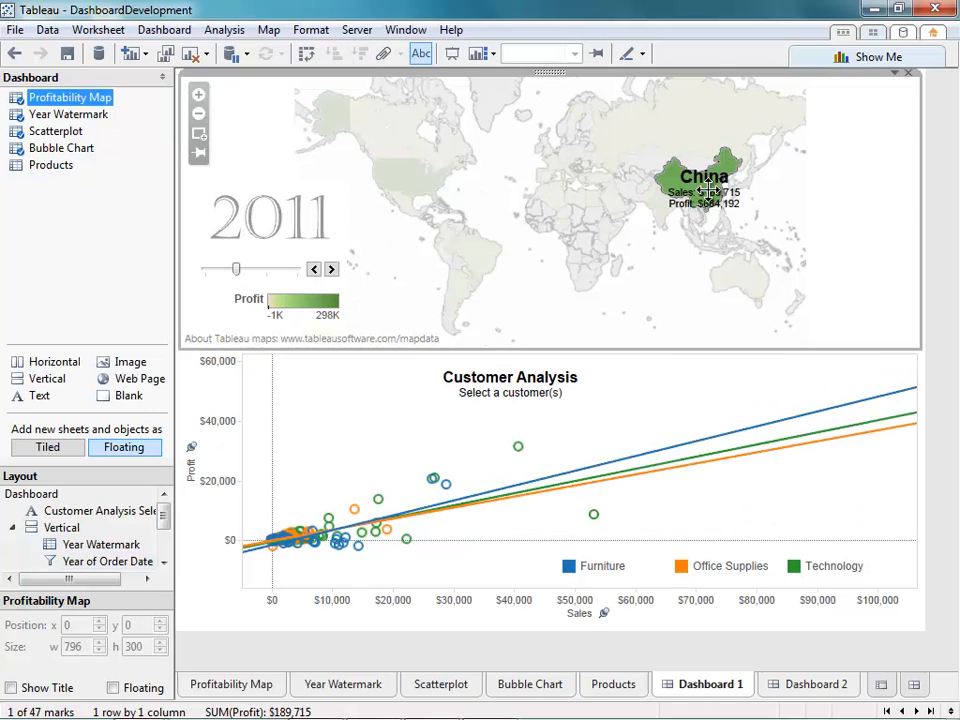
pyautogui.click(518, 447)
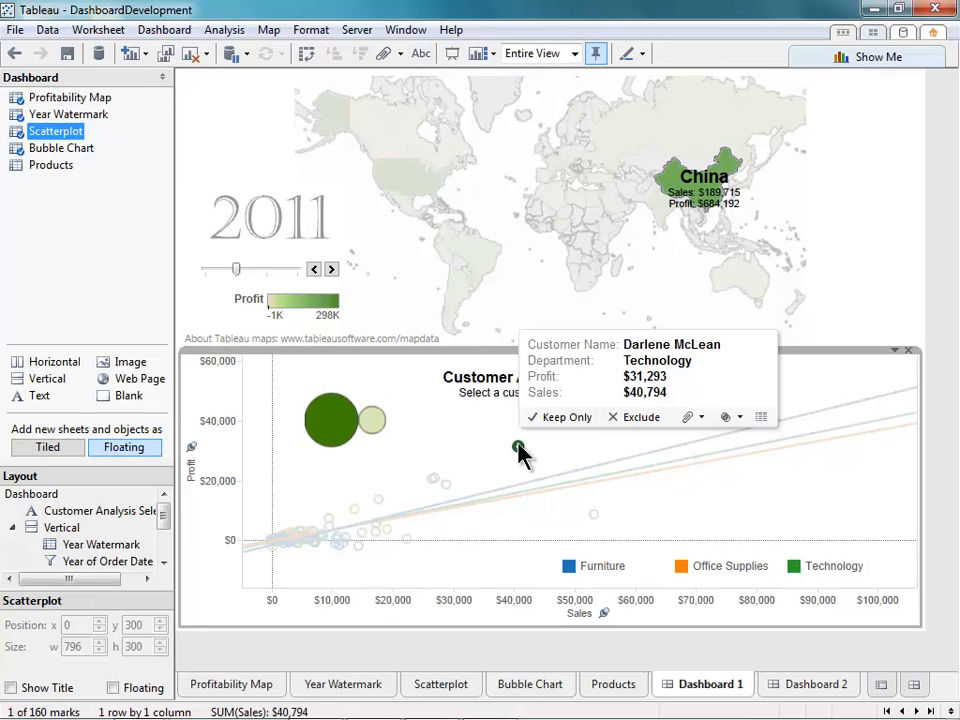
pyautogui.moveTo(341, 430)
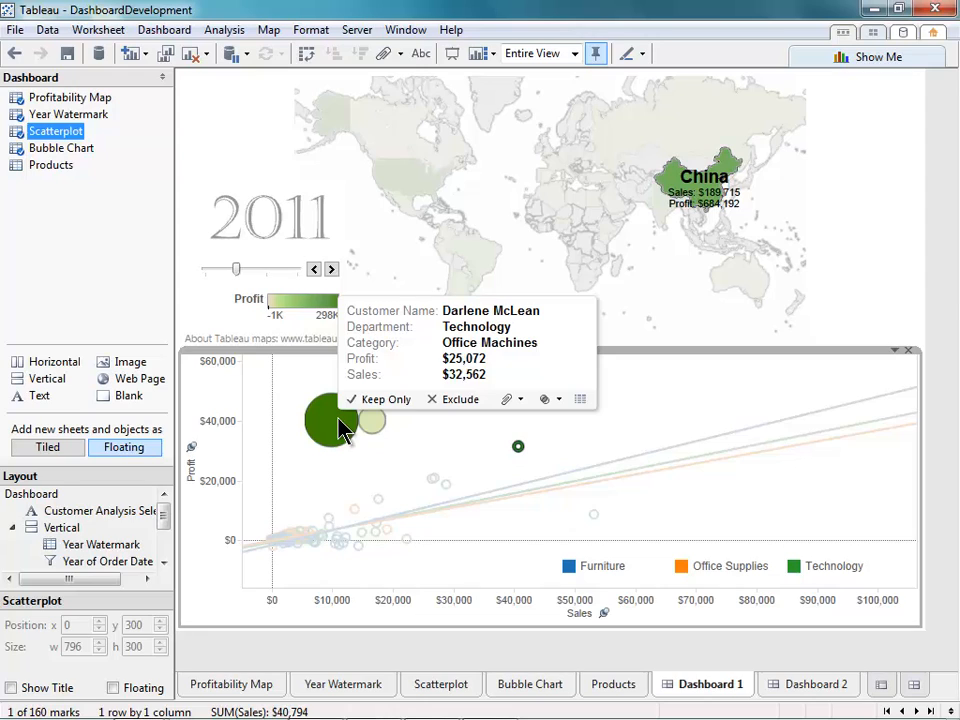
pyautogui.click(341, 430)
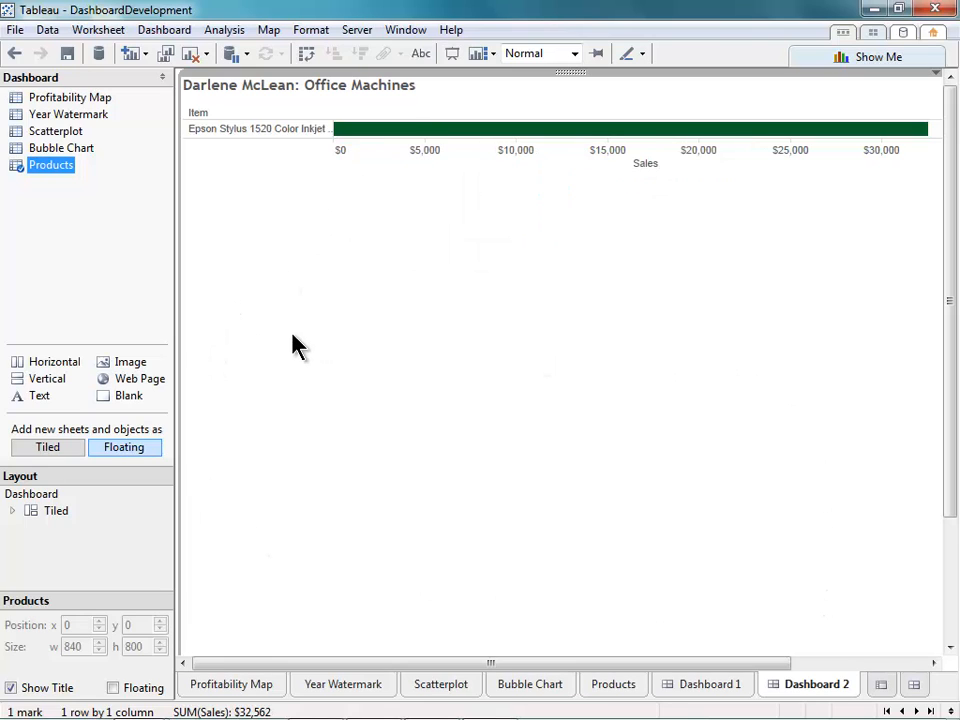
pyautogui.moveTo(354, 144)
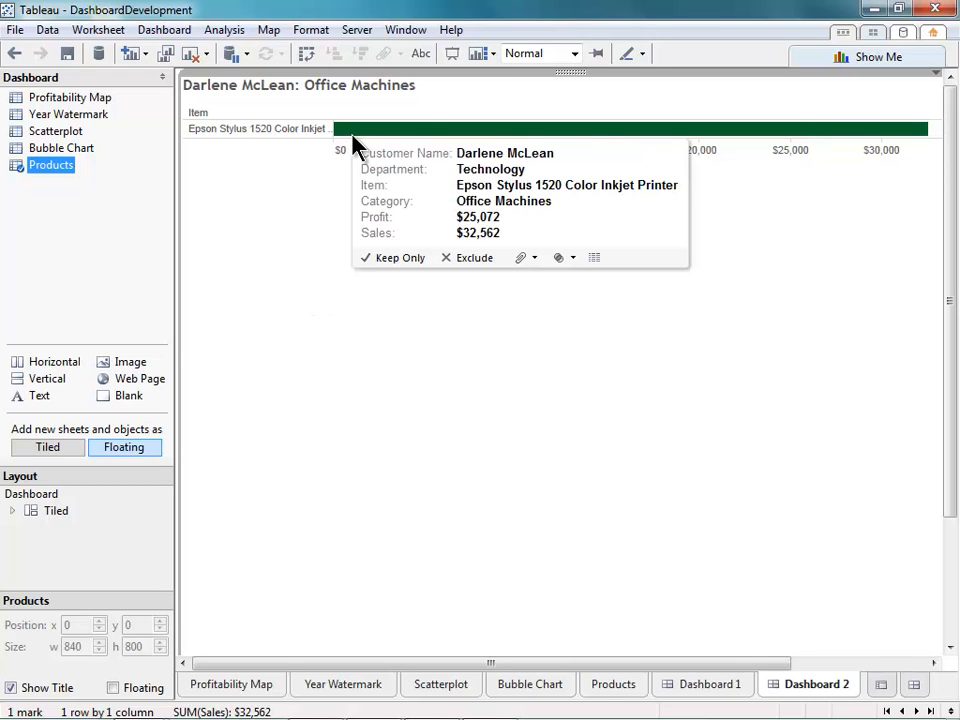
# Add a new URL action to Dashboard 2 and name it "Item Selection".
pyautogui.click(182, 38)
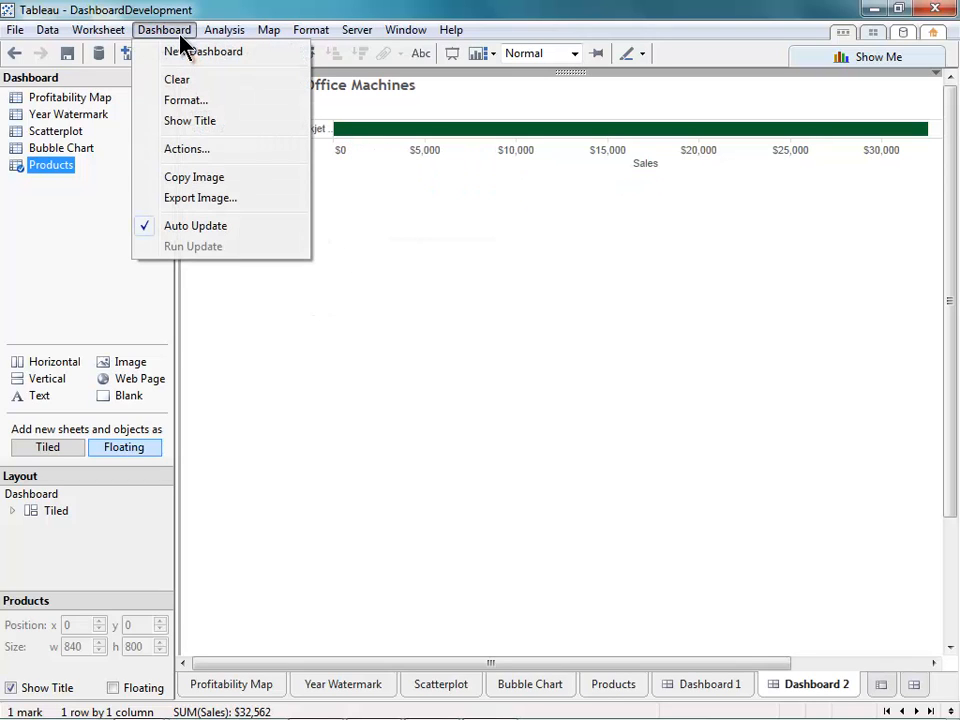
pyautogui.click(184, 149)
pyautogui.click(281, 451)
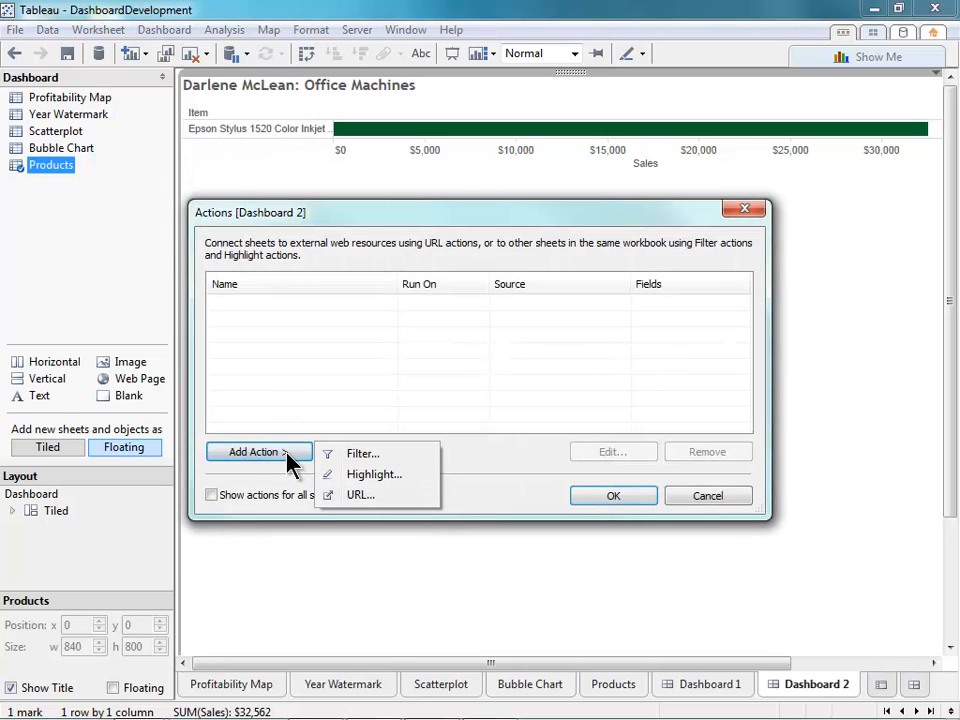
pyautogui.click(371, 495)
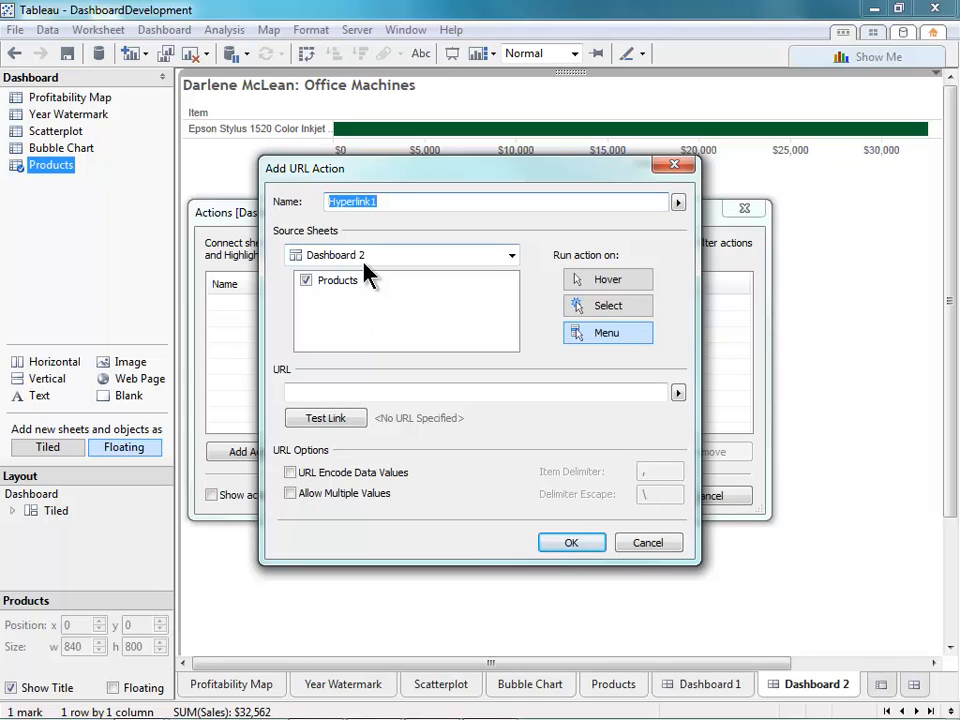
pyautogui.write('Item Selection')
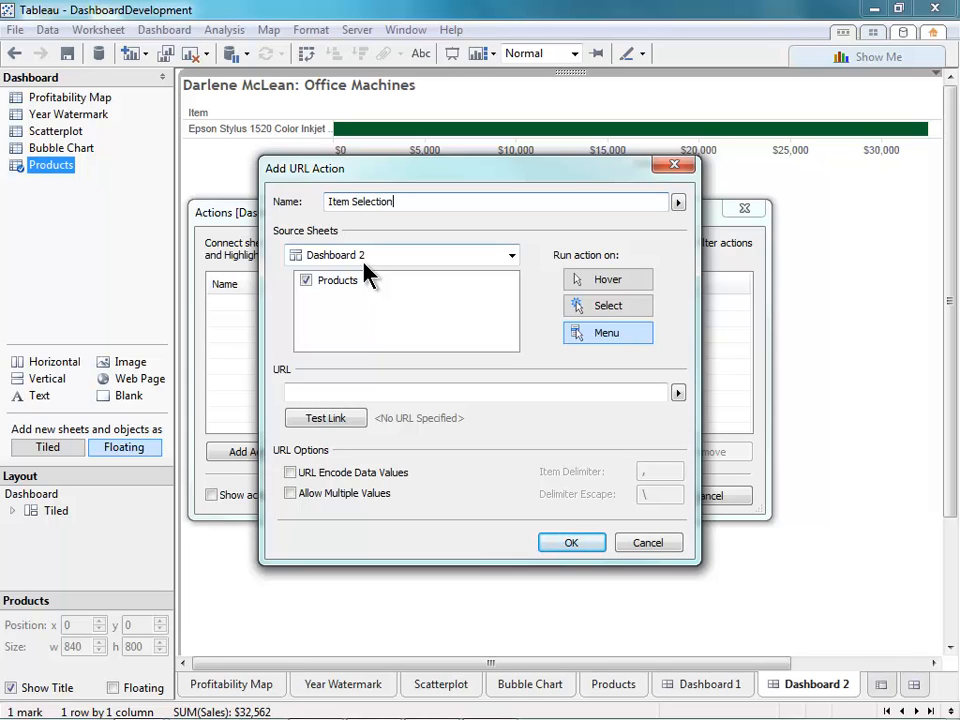
pyautogui.click(575, 394)
pyautogui.write('http://www.bing.com/images/search?q=')
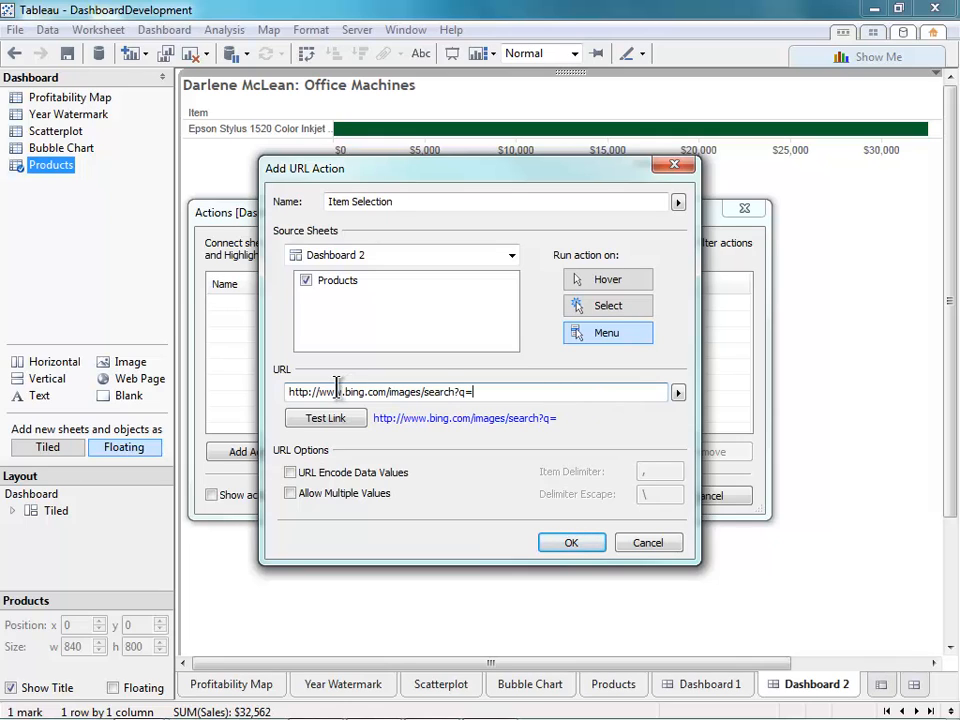
pyautogui.click(678, 393)
pyautogui.click(730, 458)
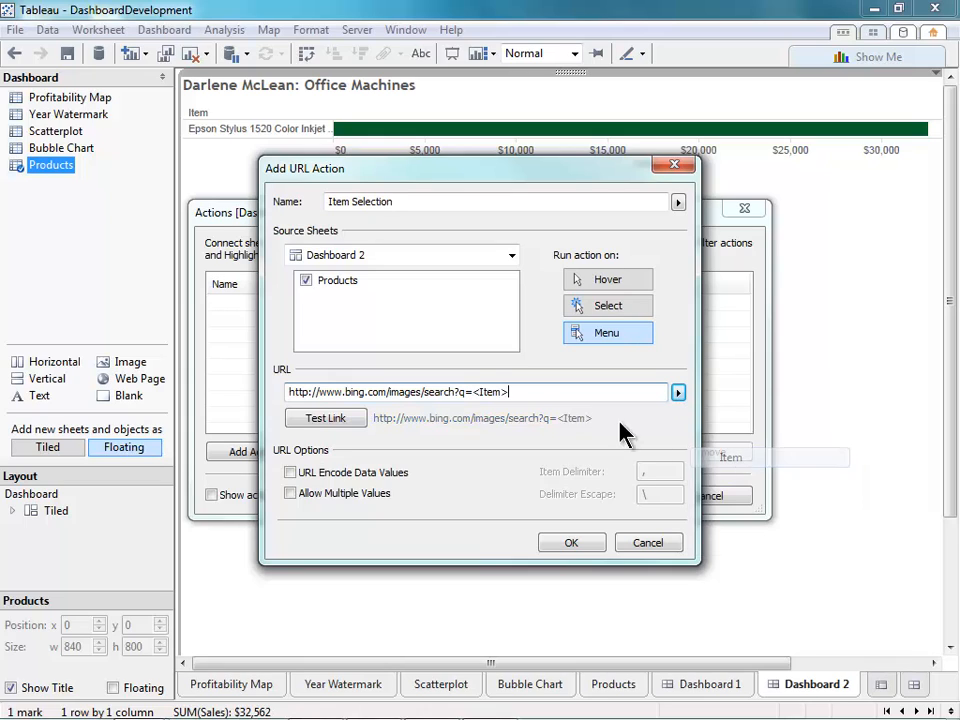
pyautogui.moveTo(476, 392); pyautogui.dragTo(510, 392)
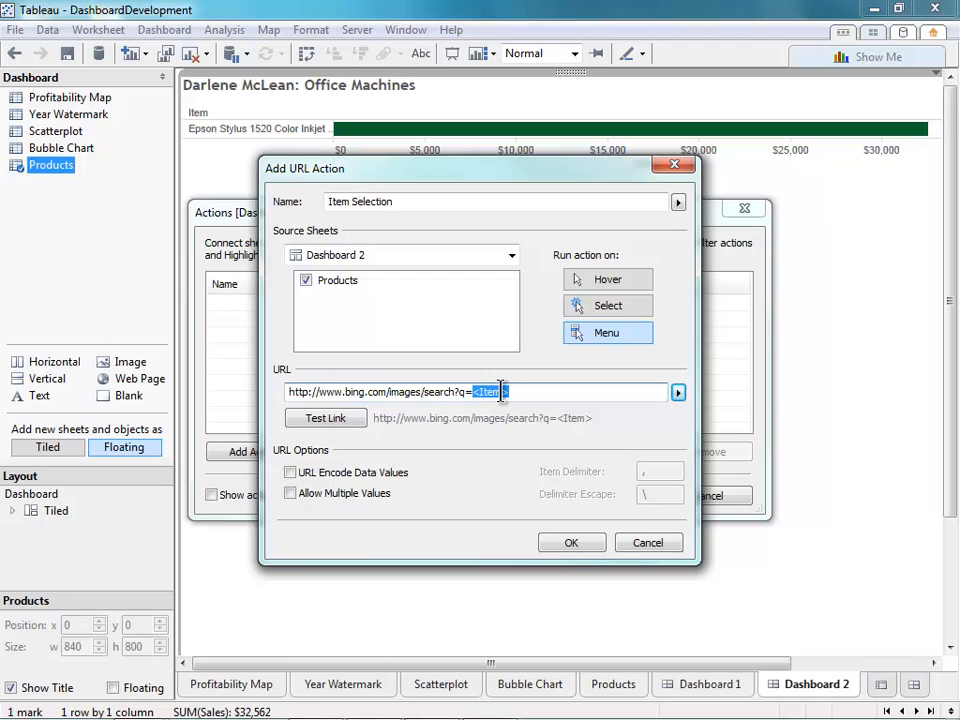
pyautogui.click(517, 392)
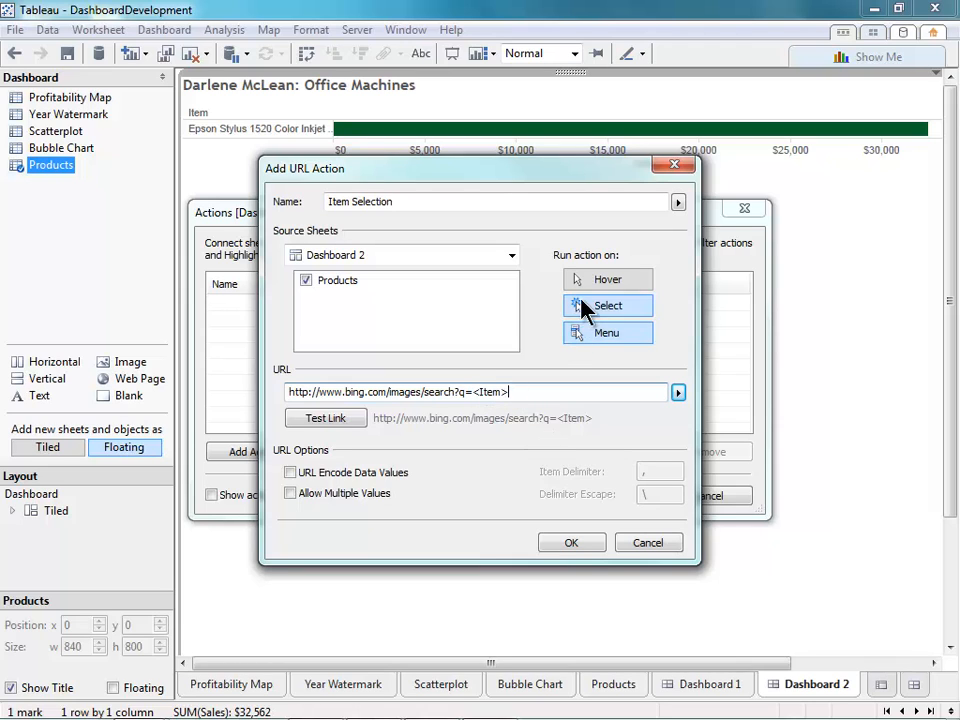
pyautogui.click(581, 542)
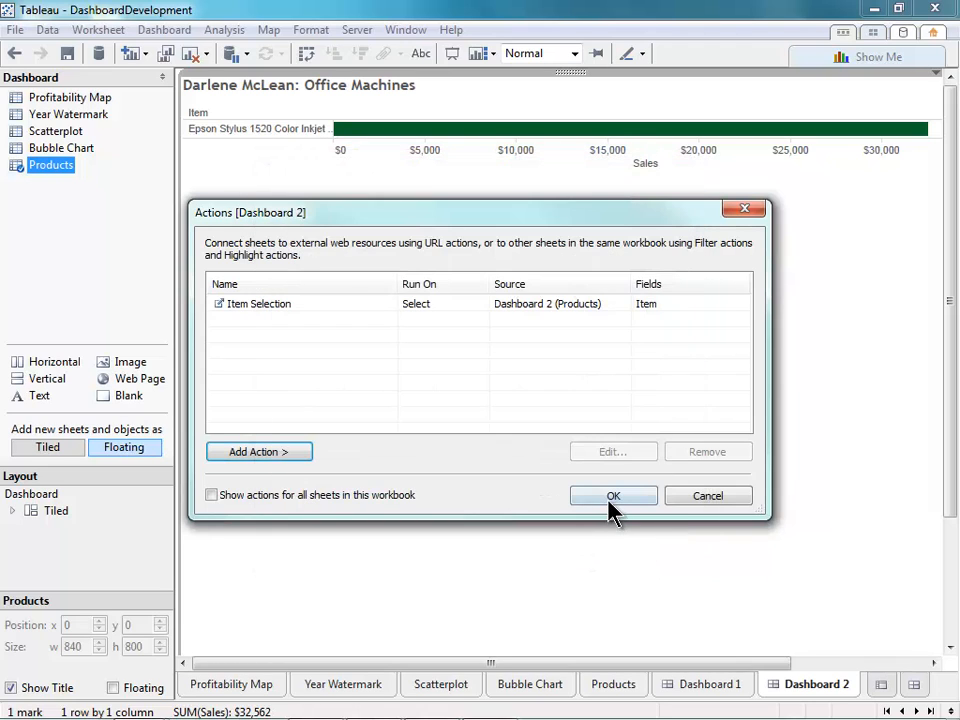
pyautogui.click(610, 500)
# Place a Web Page object without a URL in the lower half of Dashboard 2, below the Products sheet.
pyautogui.moveTo(140, 383); pyautogui.dragTo(350, 383)
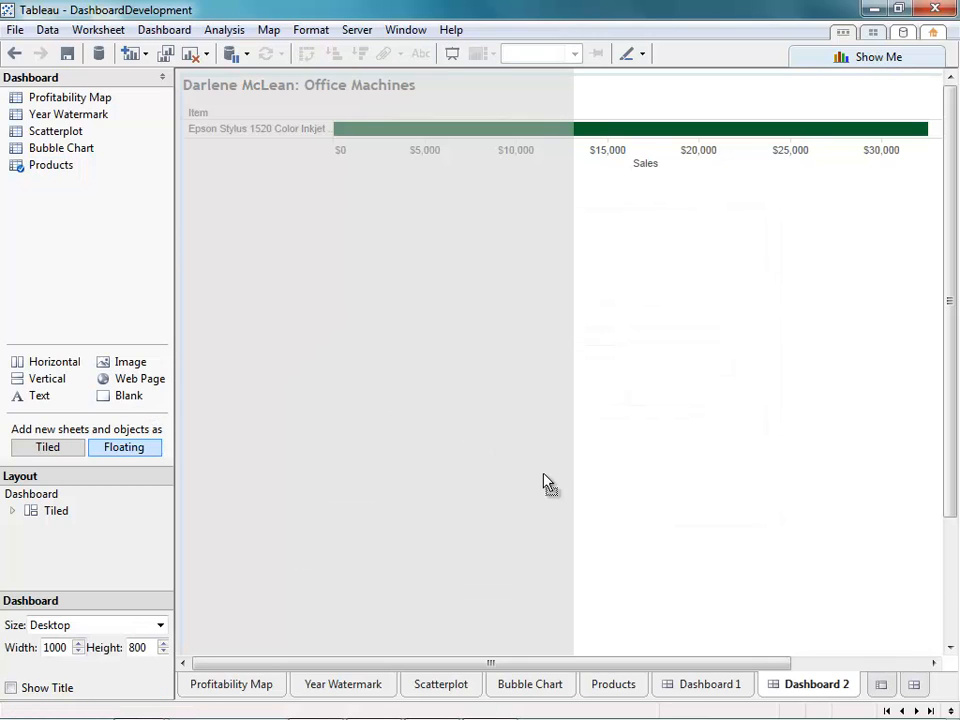
pyautogui.moveTo(549, 483); pyautogui.dragTo(570, 497)
pyautogui.click(553, 389)
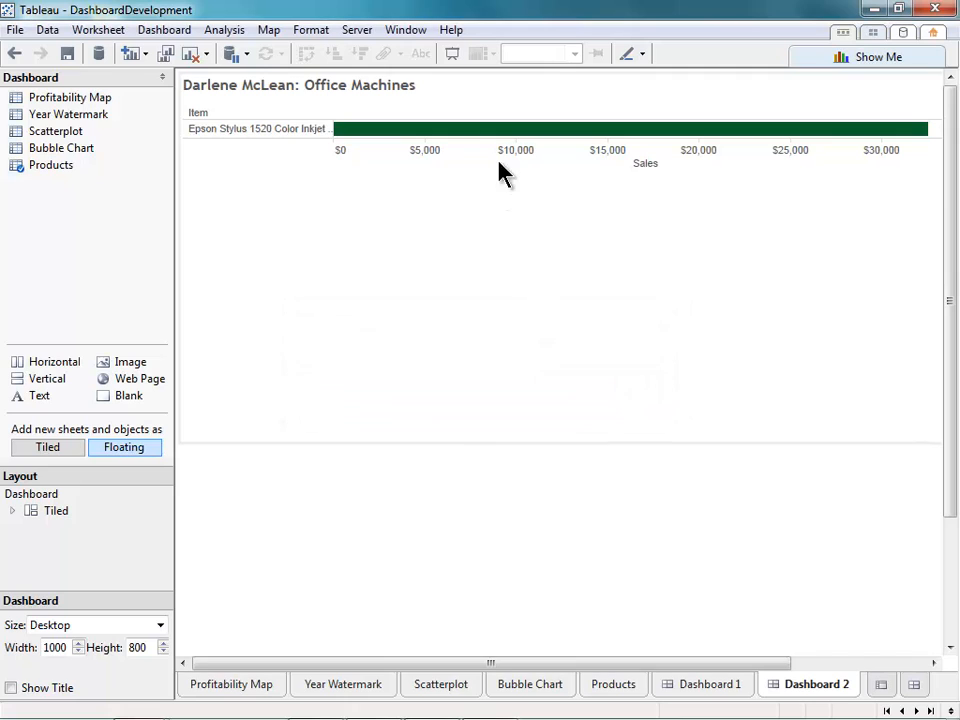
# Select the Epson printer bar to load its image search and shrink the Products sheet's height to about 266.
pyautogui.click(484, 134)
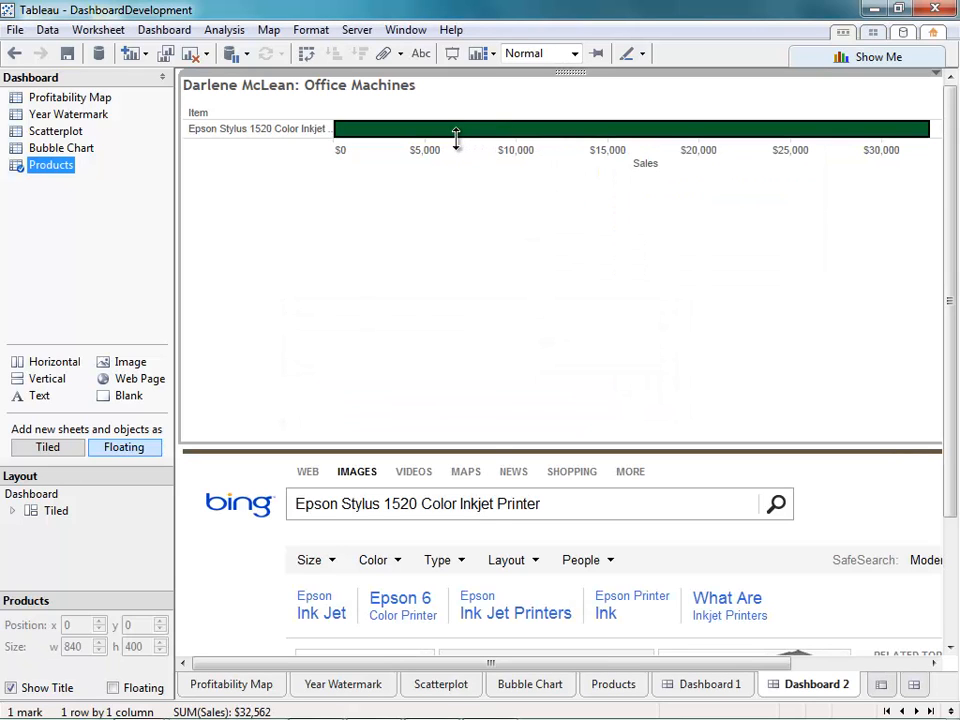
pyautogui.moveTo(480, 446); pyautogui.dragTo(471, 317)
pyautogui.click(471, 306)
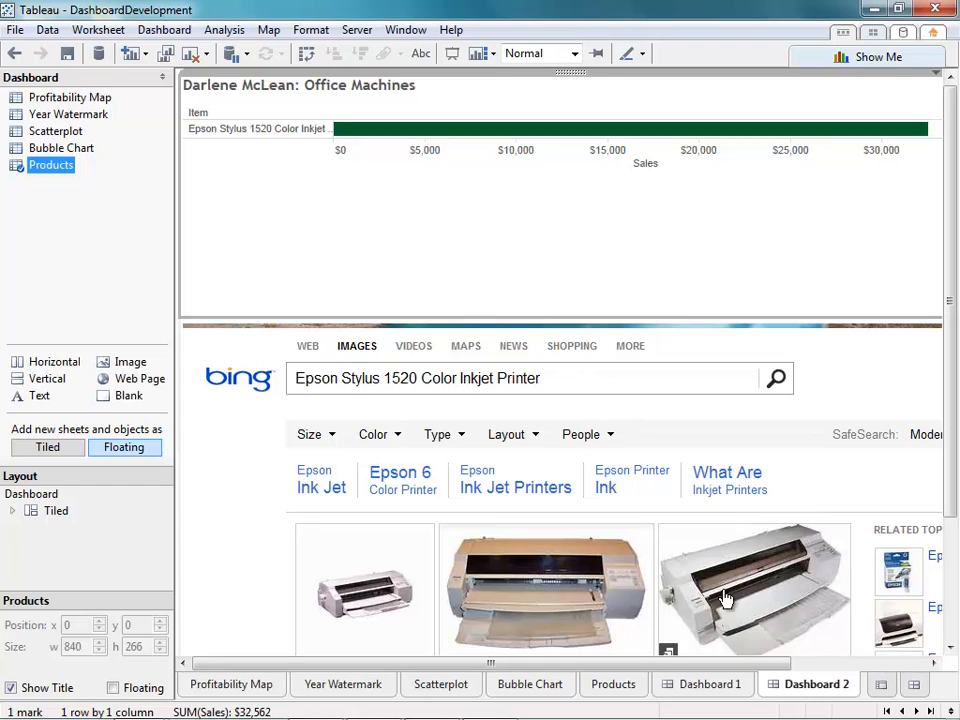
# Rename Dashboard 1 as "Global Sales Analysis".
pyautogui.click(720, 690)
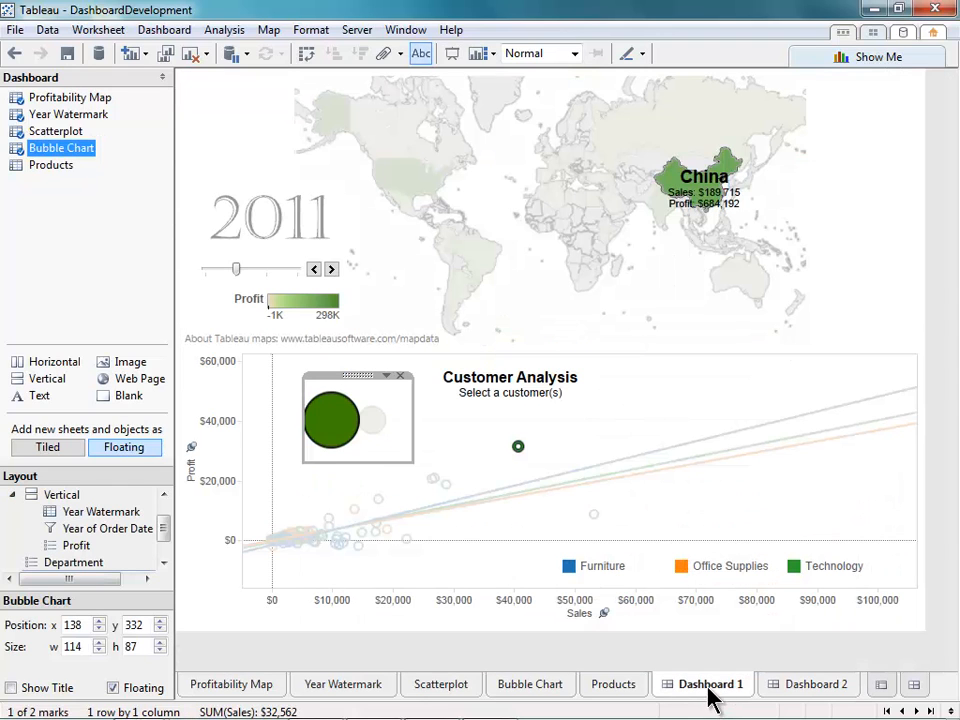
pyautogui.doubleClick(709, 688)
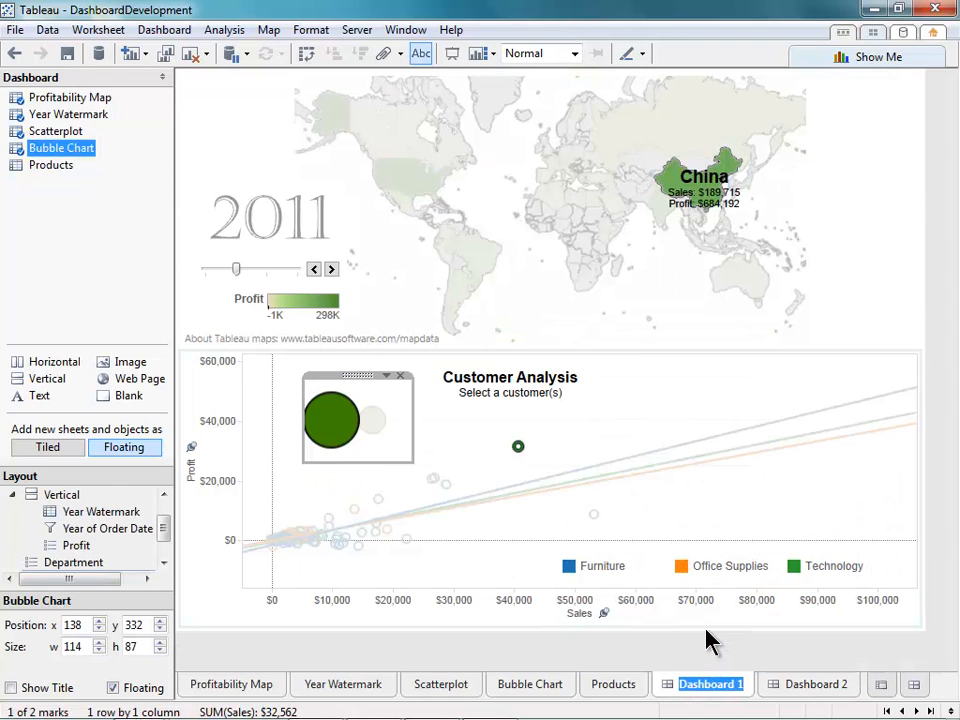
pyautogui.write('Global Sales')
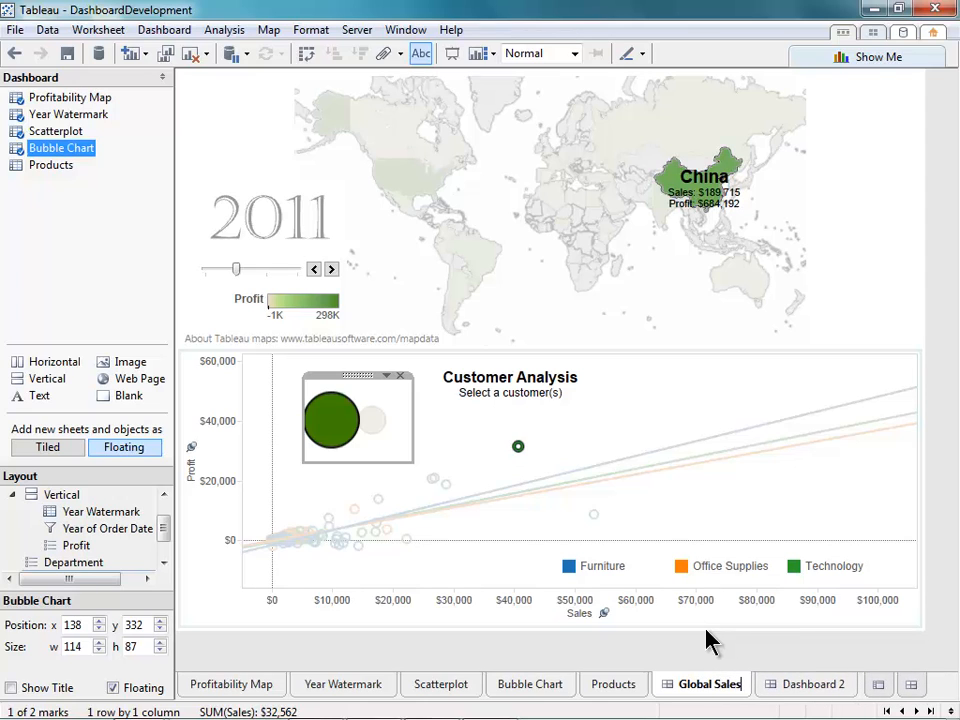
pyautogui.write(' Analysis')
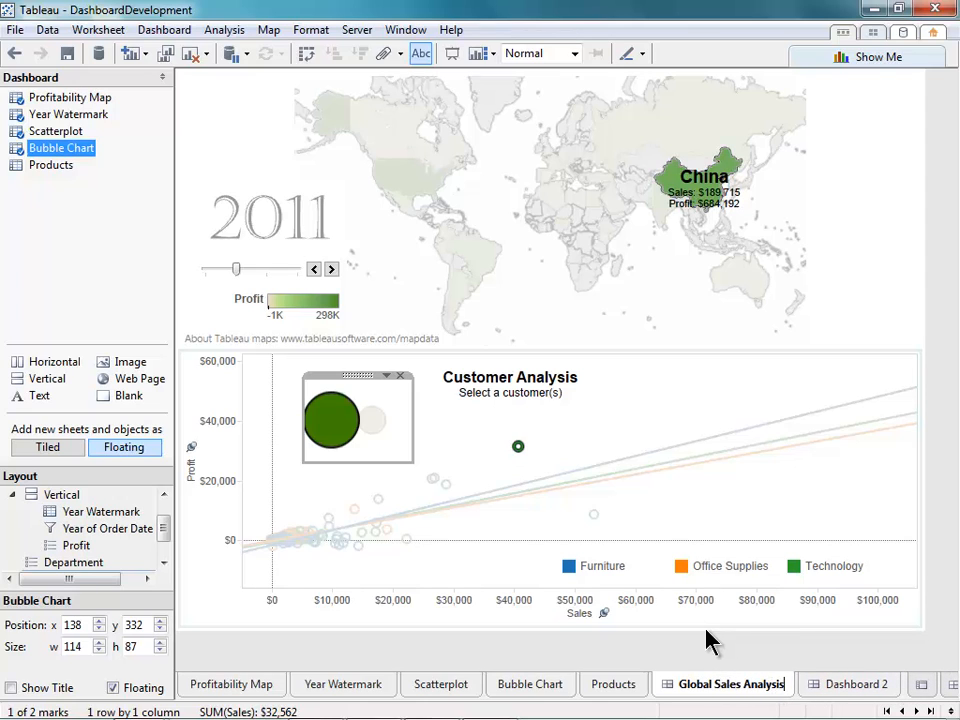
# Rename Dashboard 2 as "Product Analysis".
pyautogui.click(840, 688)
pyautogui.doubleClick(770, 685)
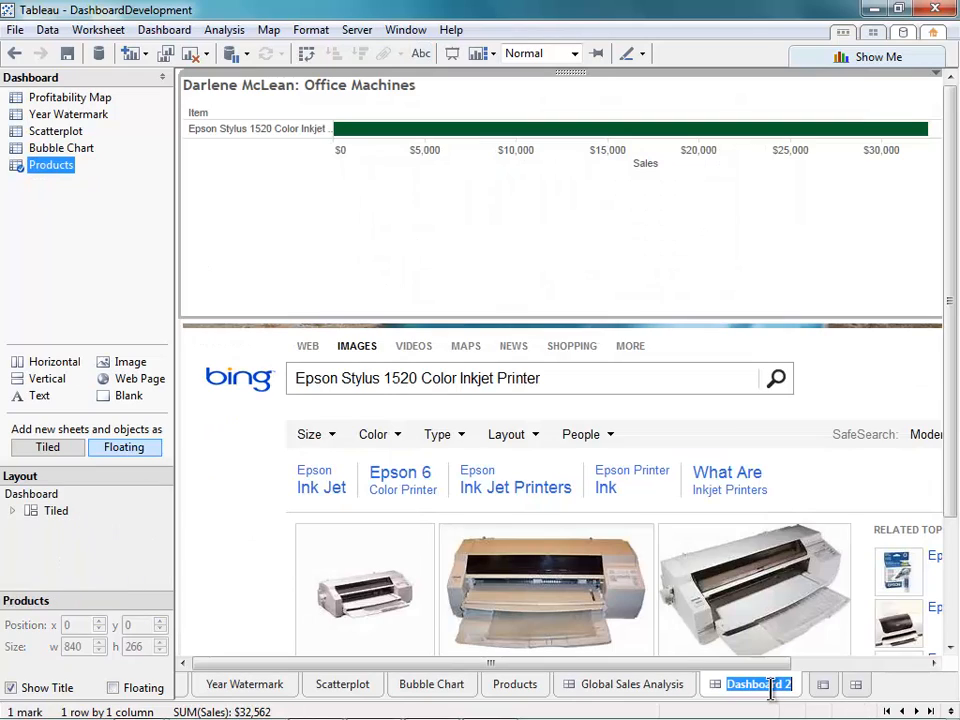
pyautogui.write('Pro')
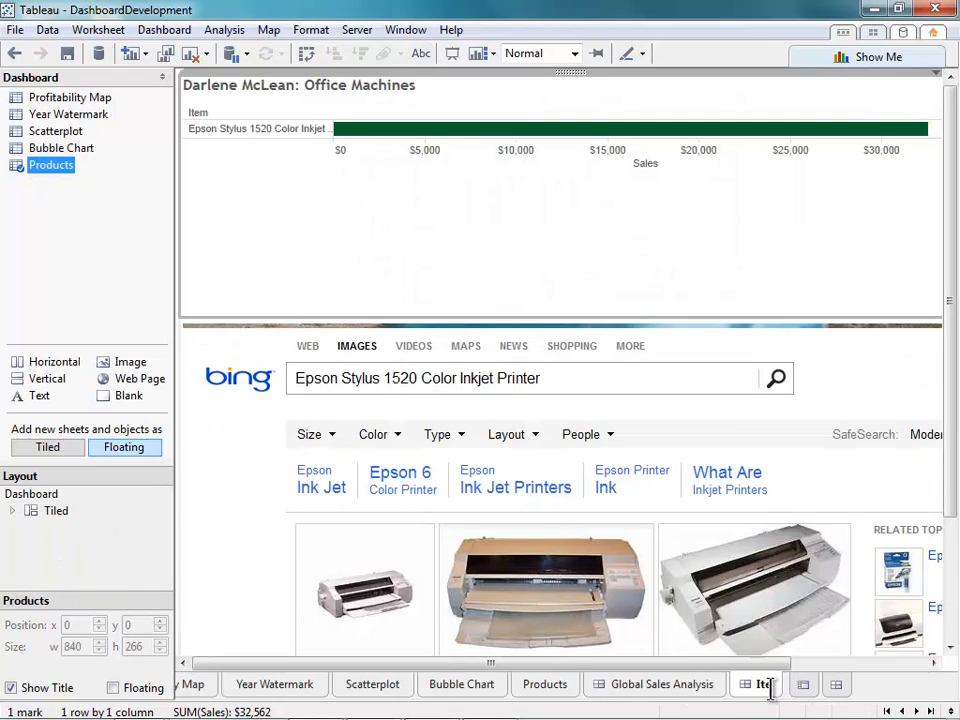
pyautogui.write('duct Analysis')
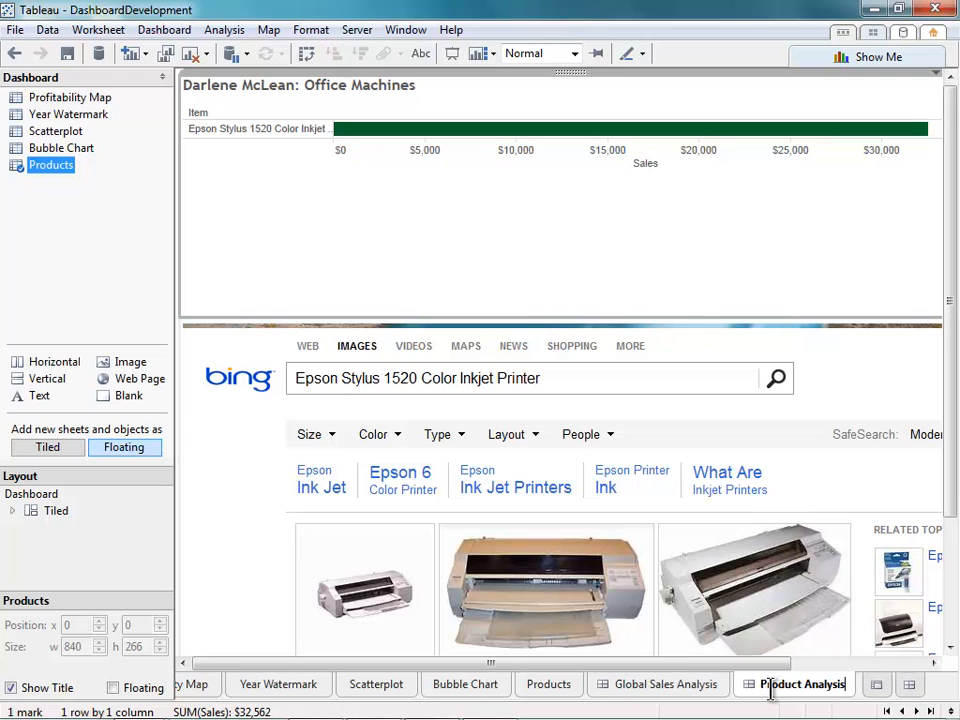
pyautogui.press('Return')
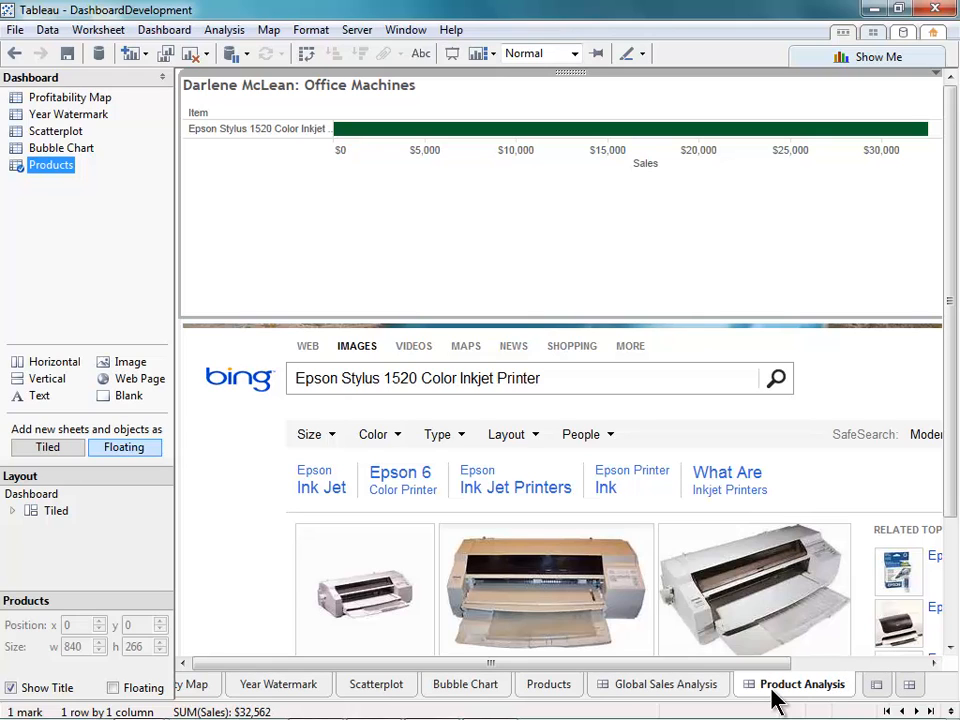
# Clear the China selection on the Global Sales Analysis map and advance the order year to 2012.
pyautogui.click(692, 688)
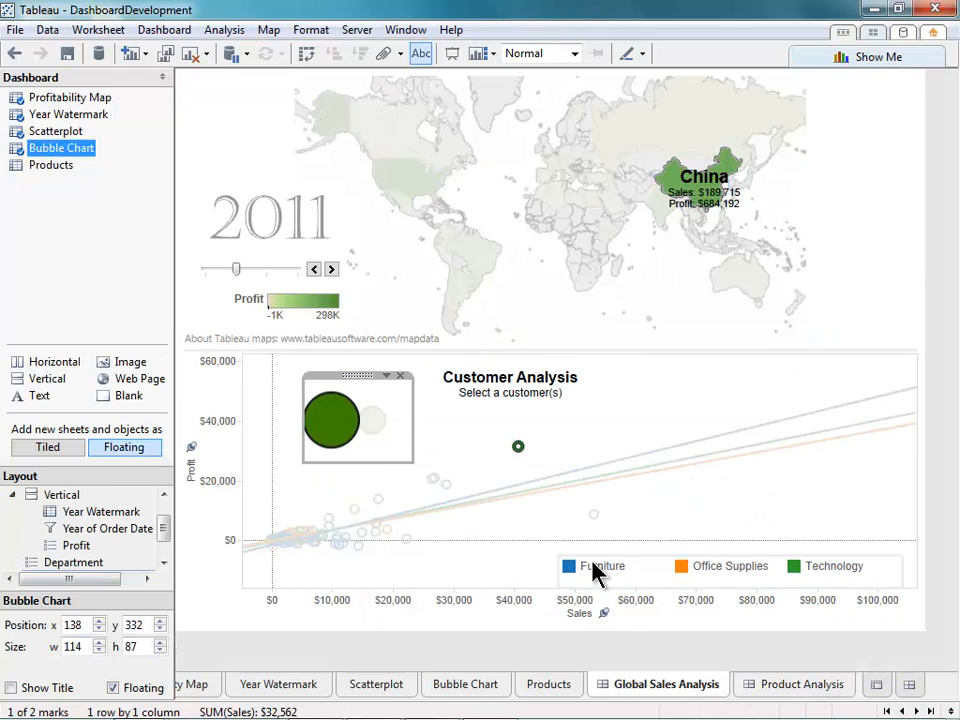
pyautogui.click(411, 283)
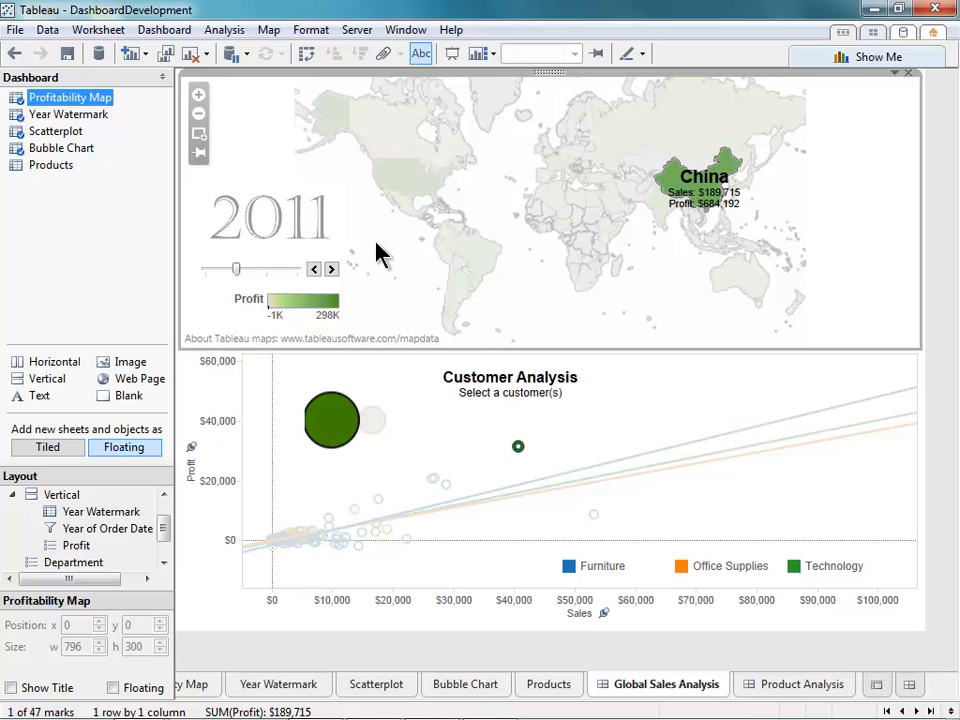
pyautogui.click(378, 254)
pyautogui.click(332, 269)
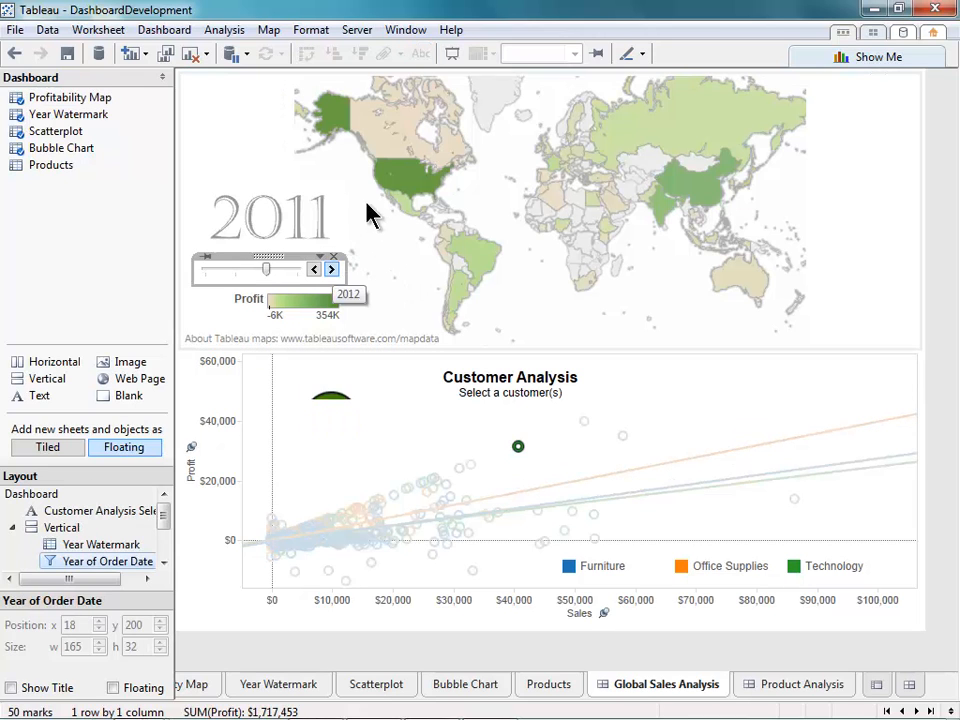
# Select Canada on the map and the Technology customer mark with the highest sales in the scatterplot.
pyautogui.click(394, 145)
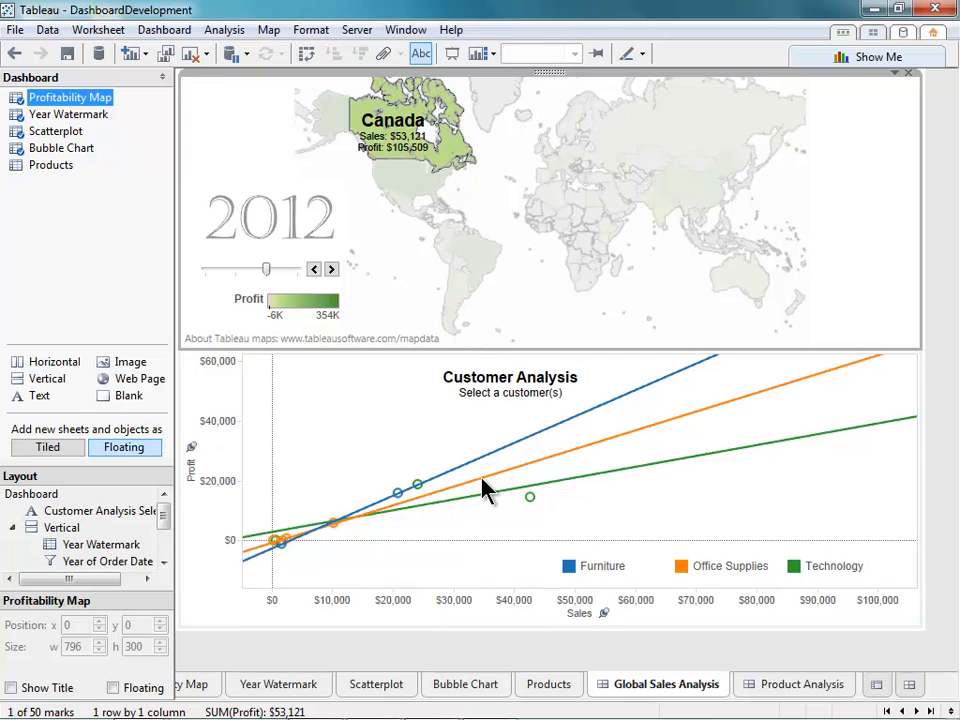
pyautogui.click(518, 497)
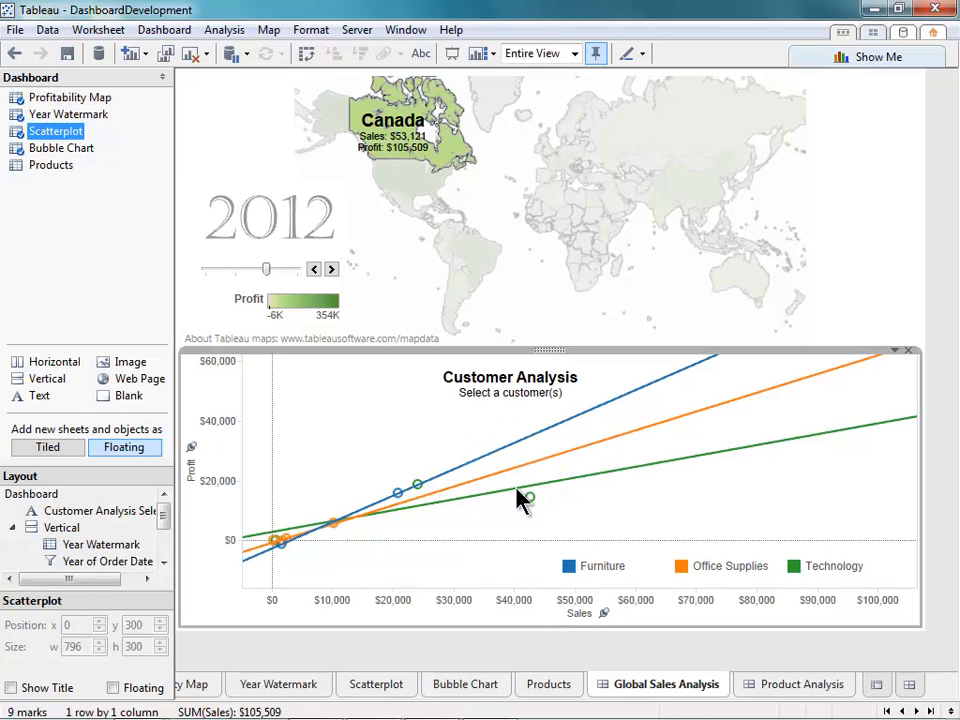
pyautogui.click(528, 496)
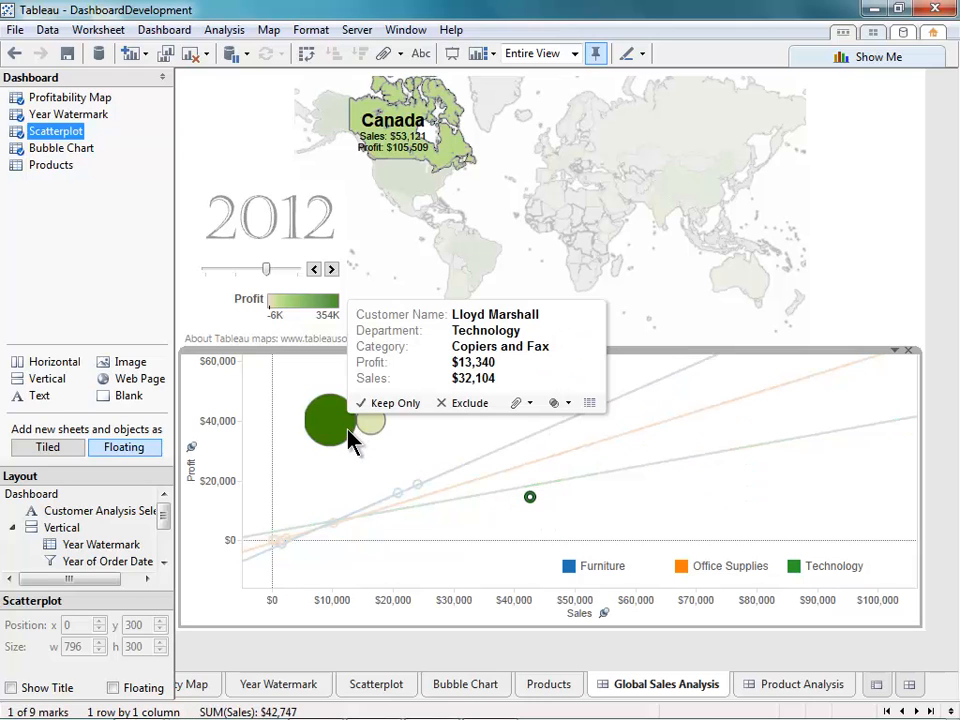
# Follow the large dark green bubble to the Product Analysis dashboard and select the Hewlett Packard LaserJet 3310 bar to load its image search.
pyautogui.click(350, 440)
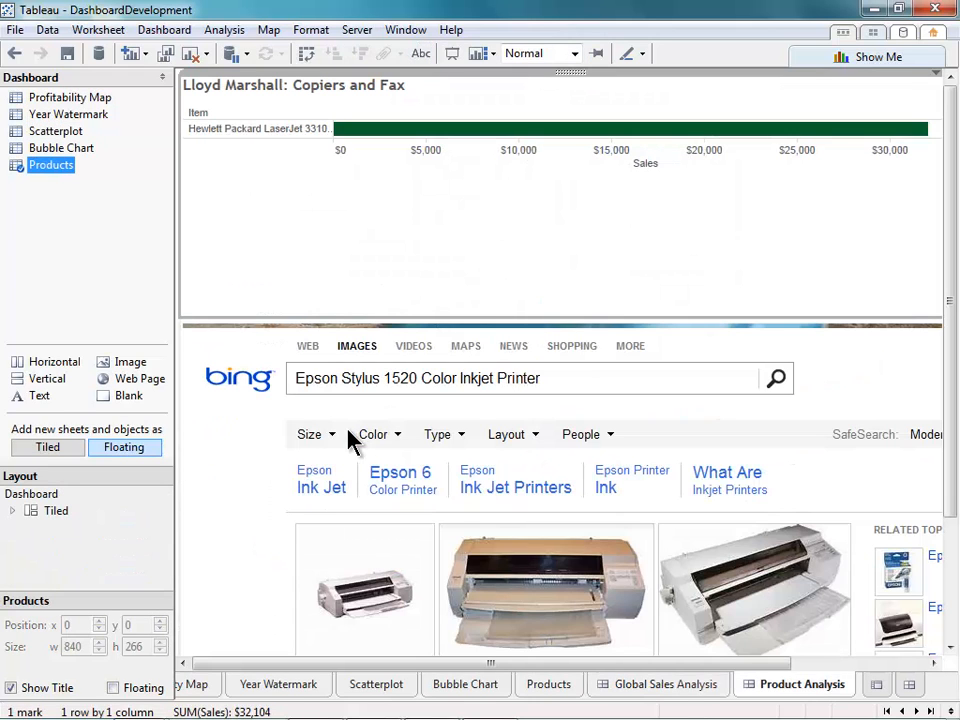
pyautogui.click(362, 140)
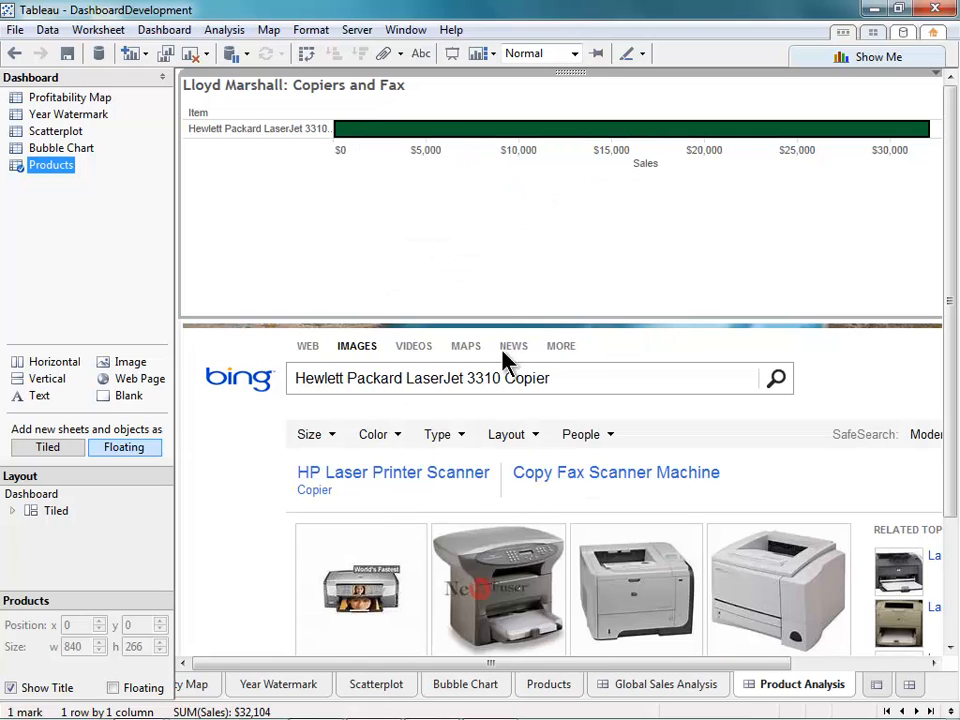